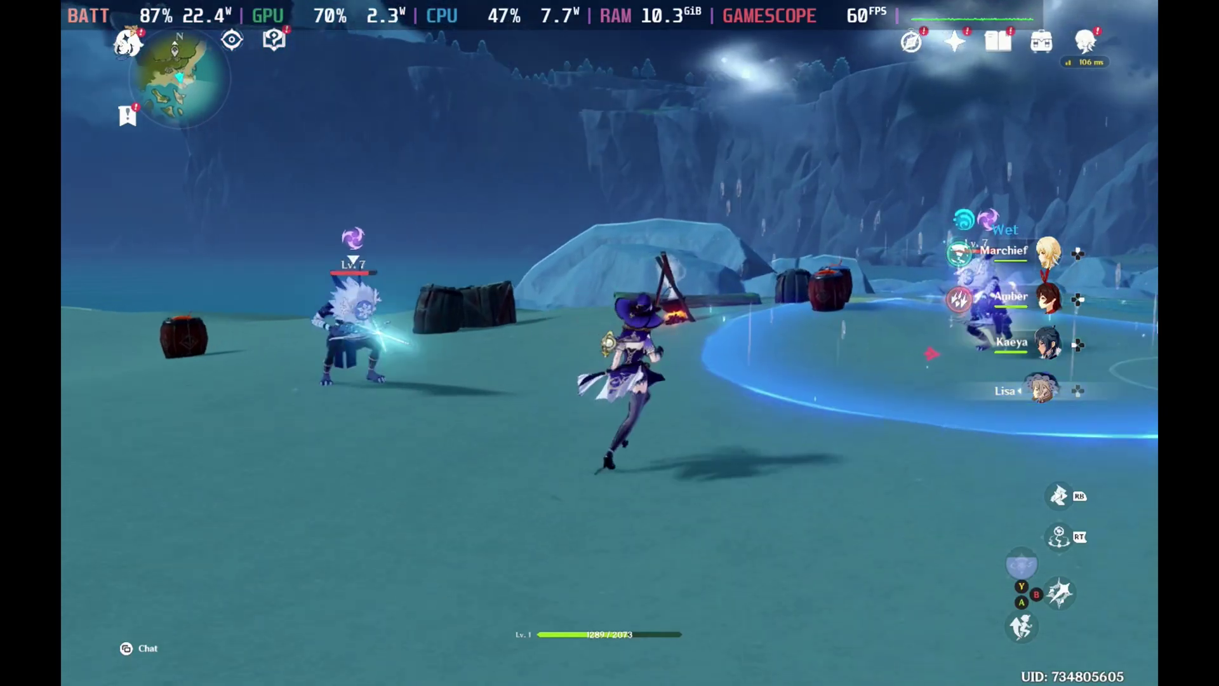
Clear the enemy camp with Lisa's burst and skill, then start Google Chrome from the launcher
key("q")
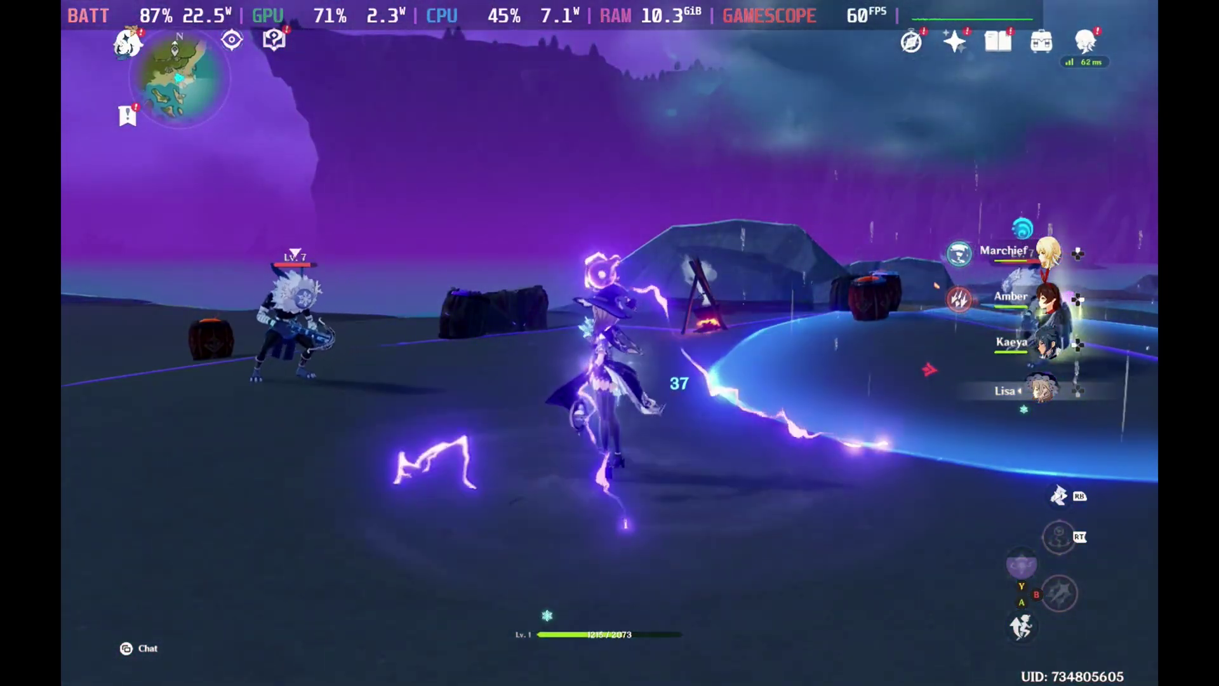
key("e")
key("w")
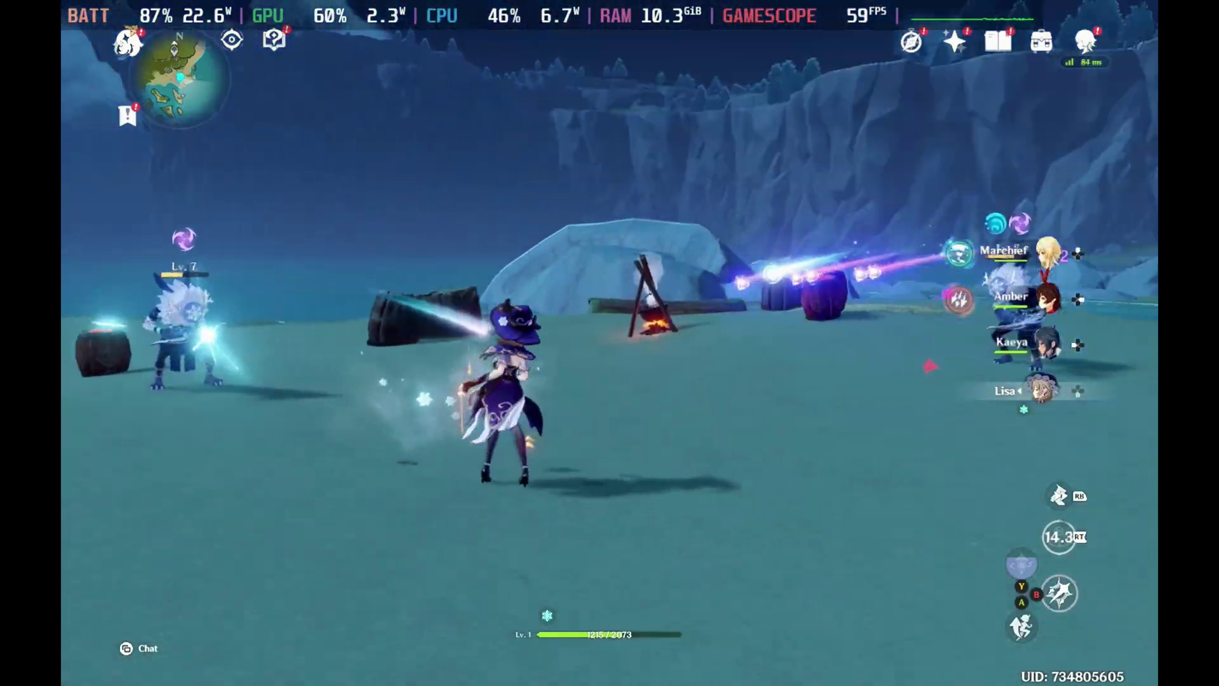
key("w")
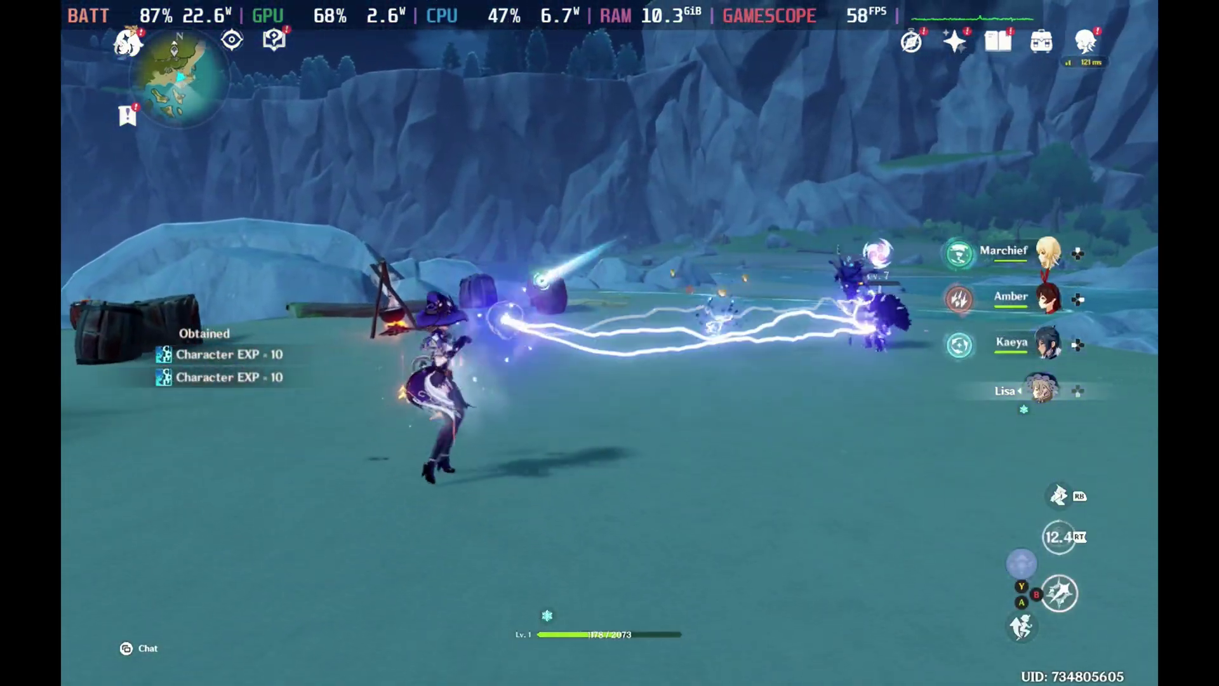
key("w")
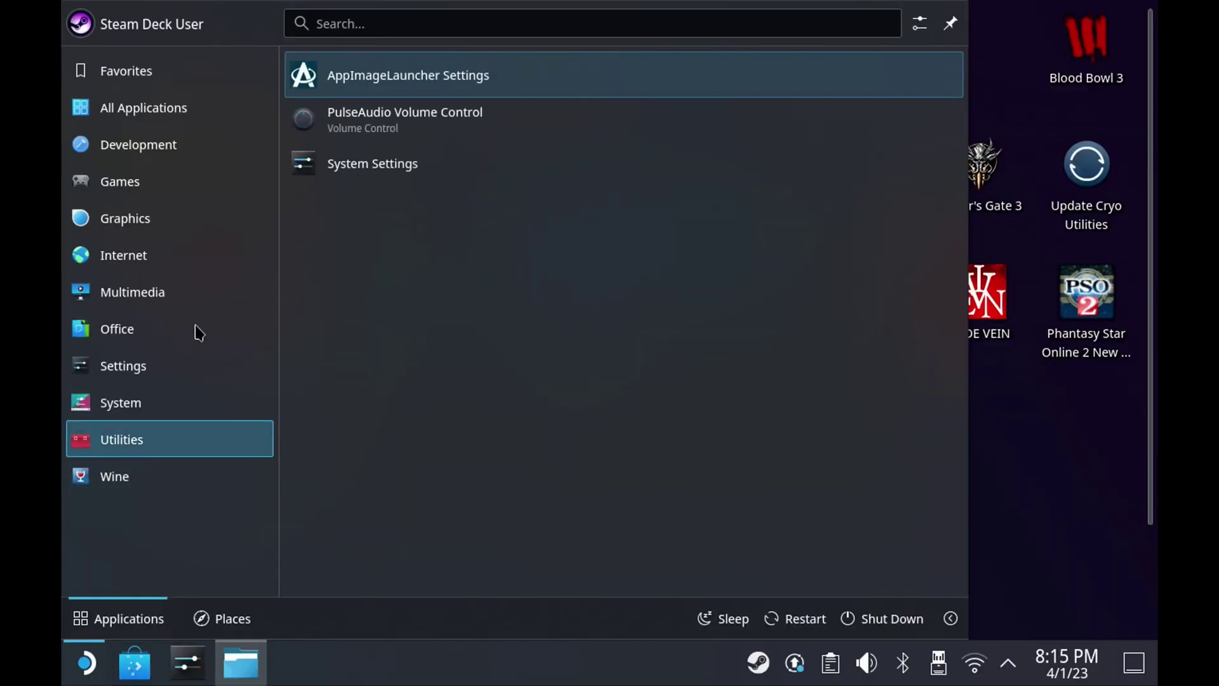
mouse_move(202, 267)
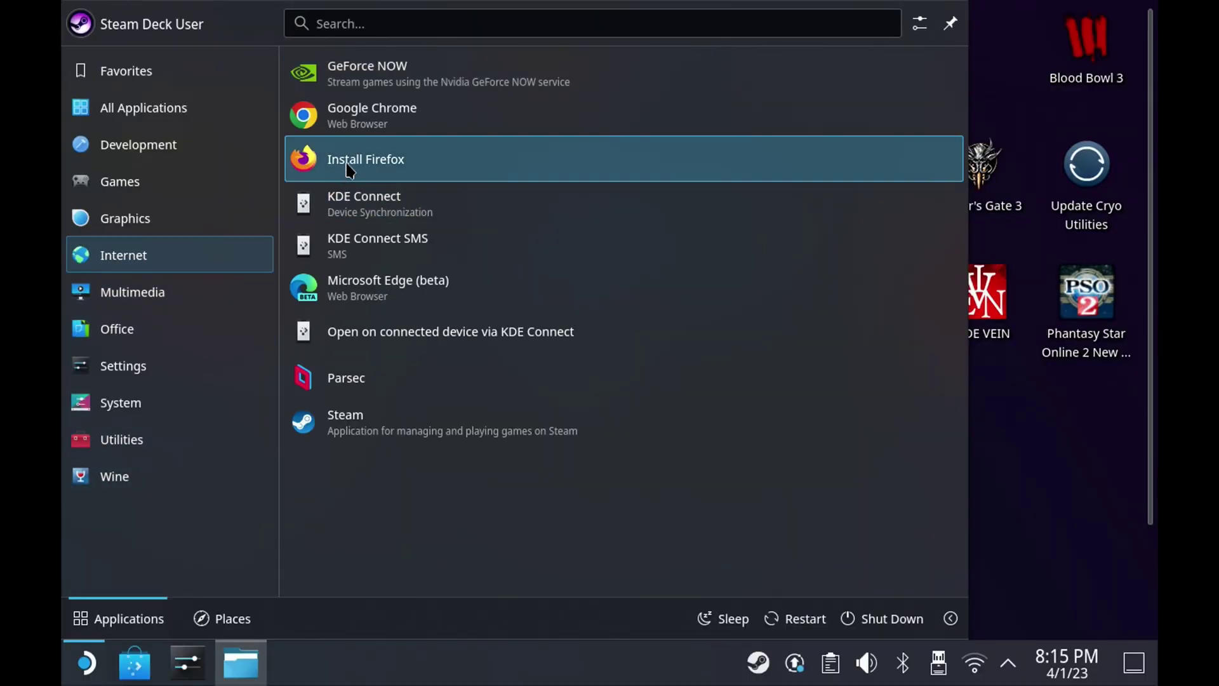
left_click(380, 112)
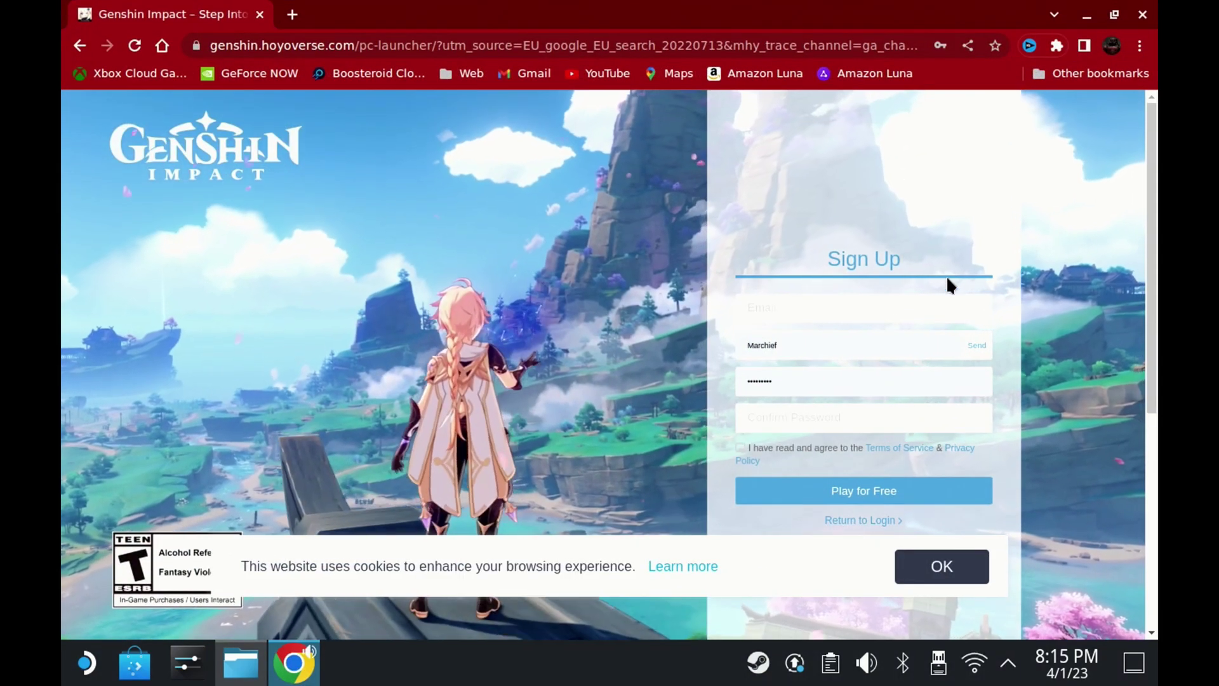
Dismiss cookies, play for free, and save the GenshinImpact_install_20230215193328.exe installer to Downloads
left_click(941, 565)
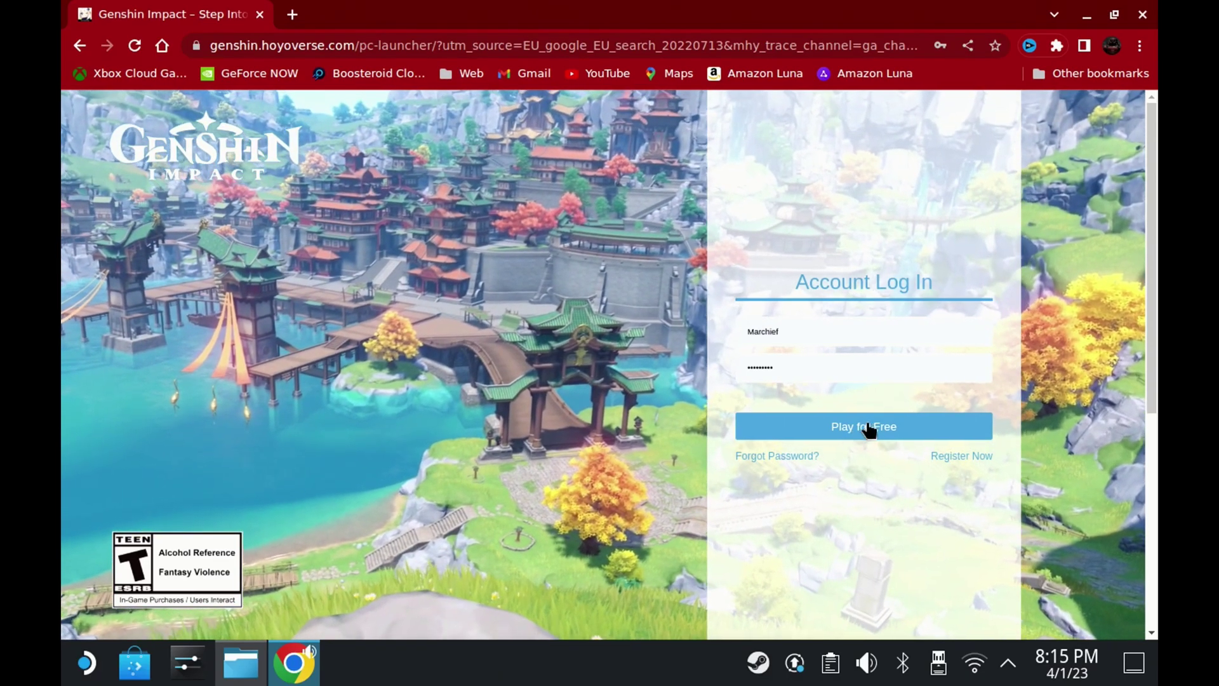
left_click(869, 430)
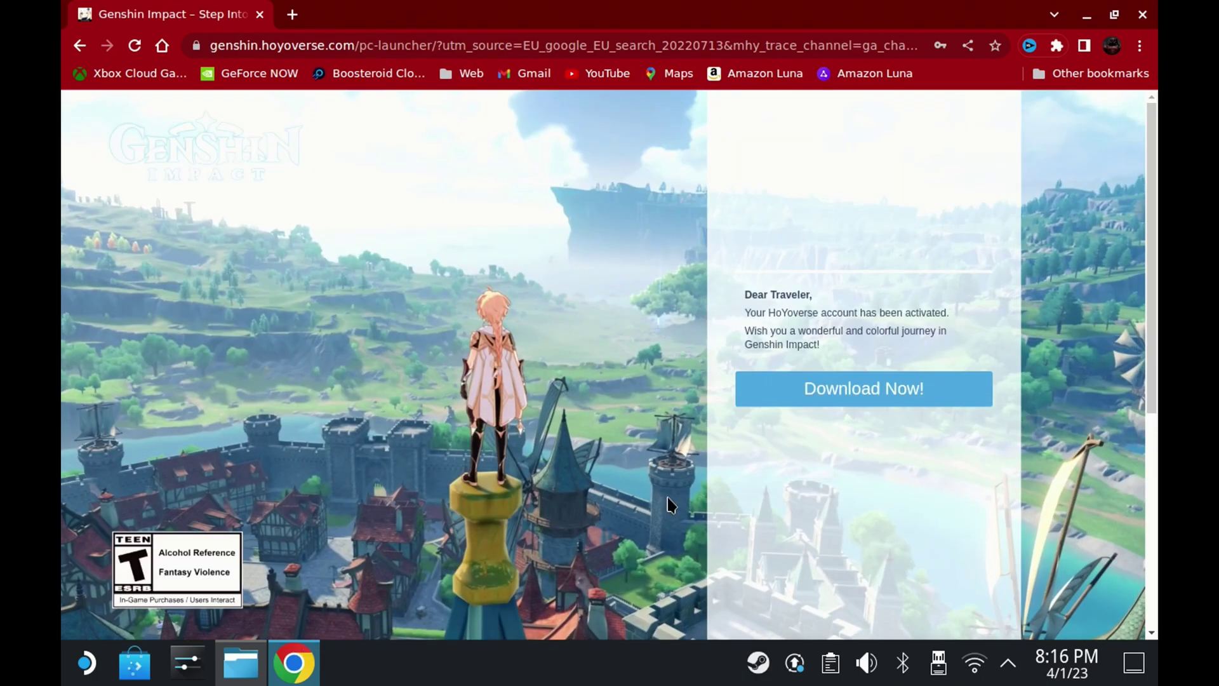
left_click(879, 390)
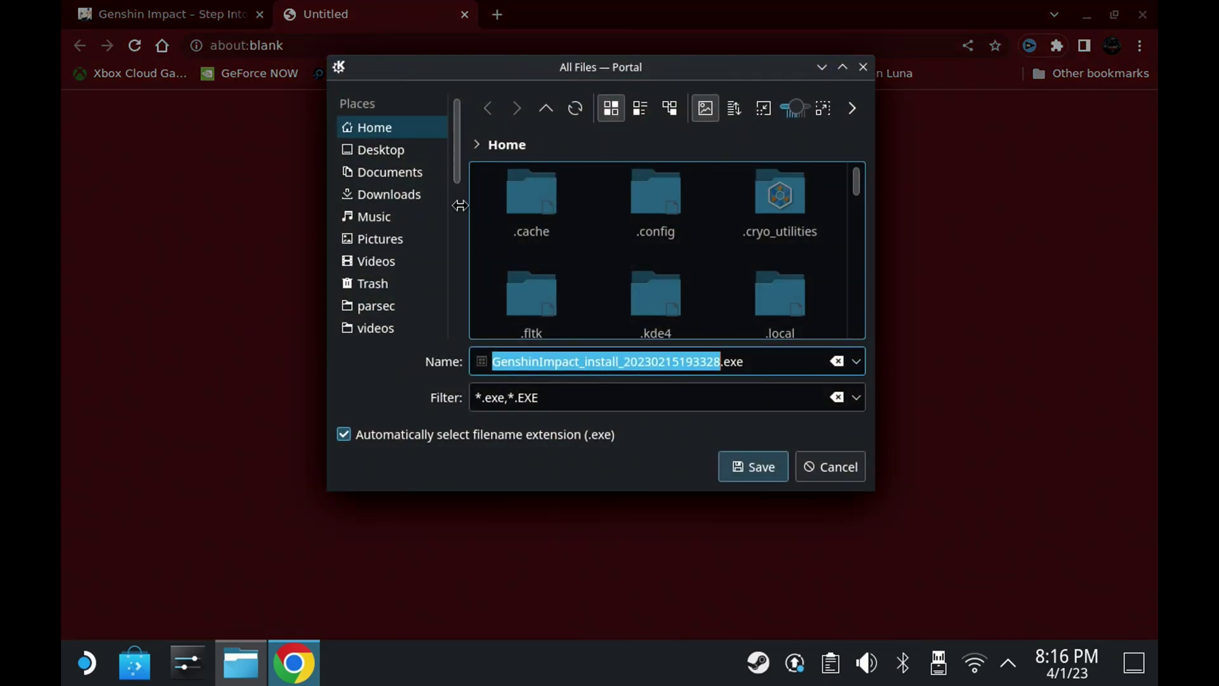
left_click(400, 187)
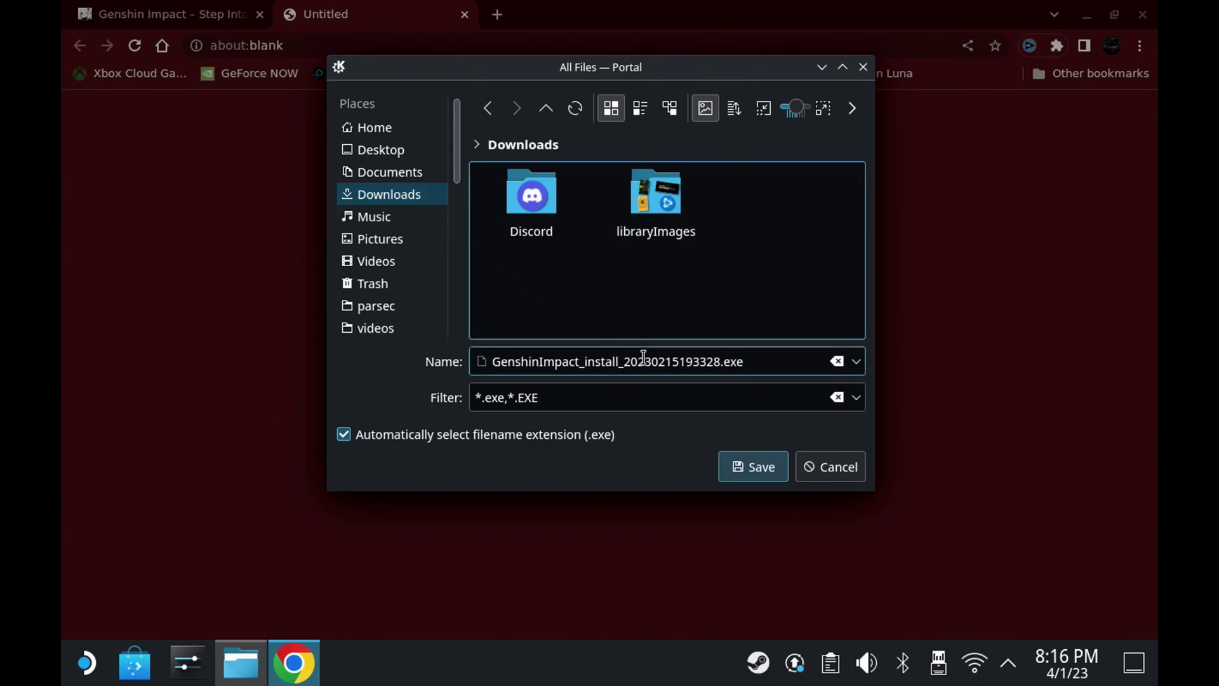
left_click(755, 469)
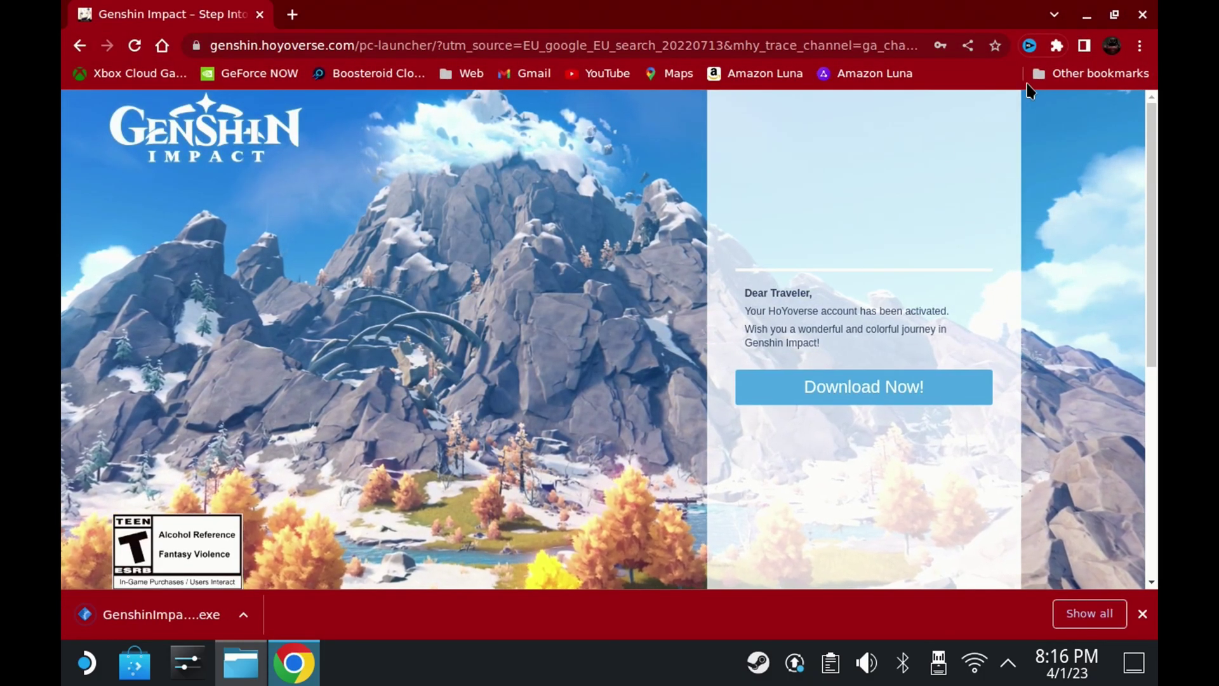
Bring up the Steam library from the tray icon and choose Add a Non-Steam Game
left_click(1096, 20)
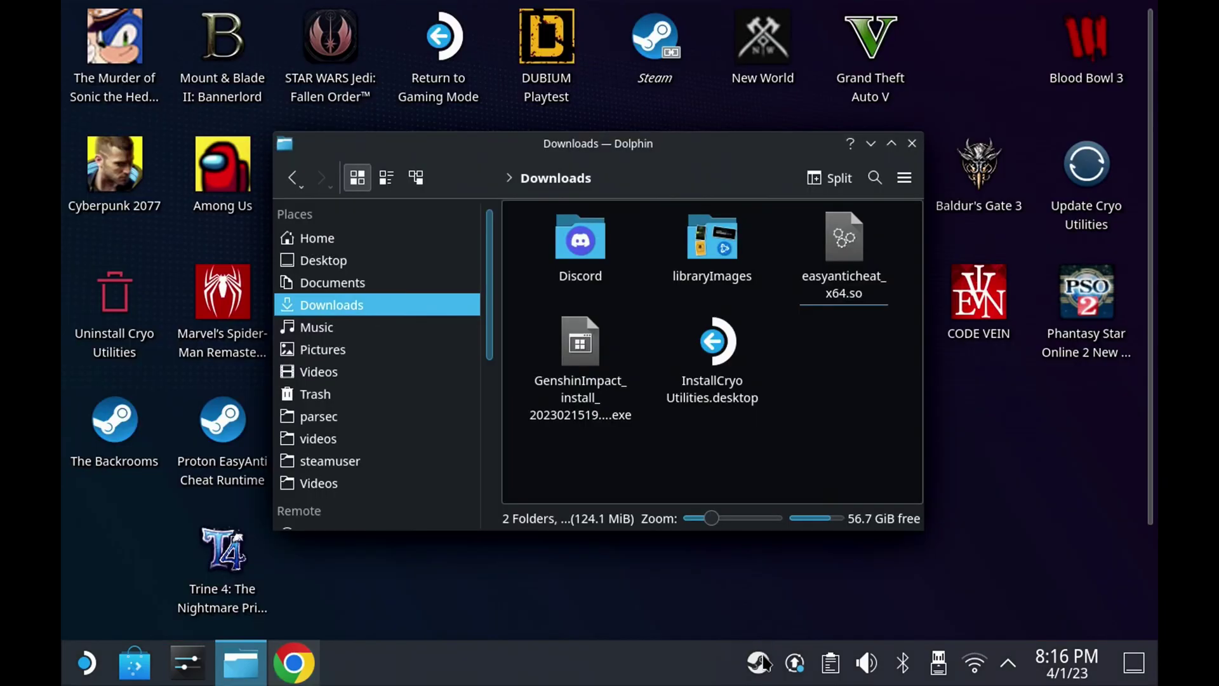
right_click(760, 662)
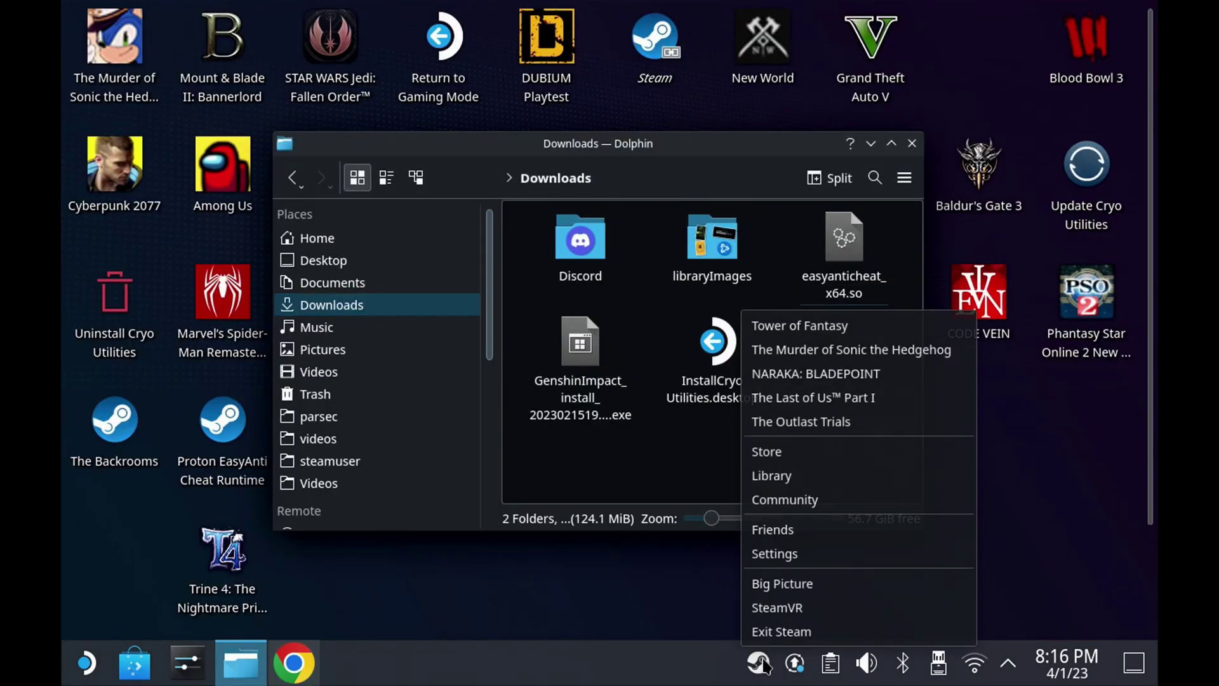
left_click(805, 478)
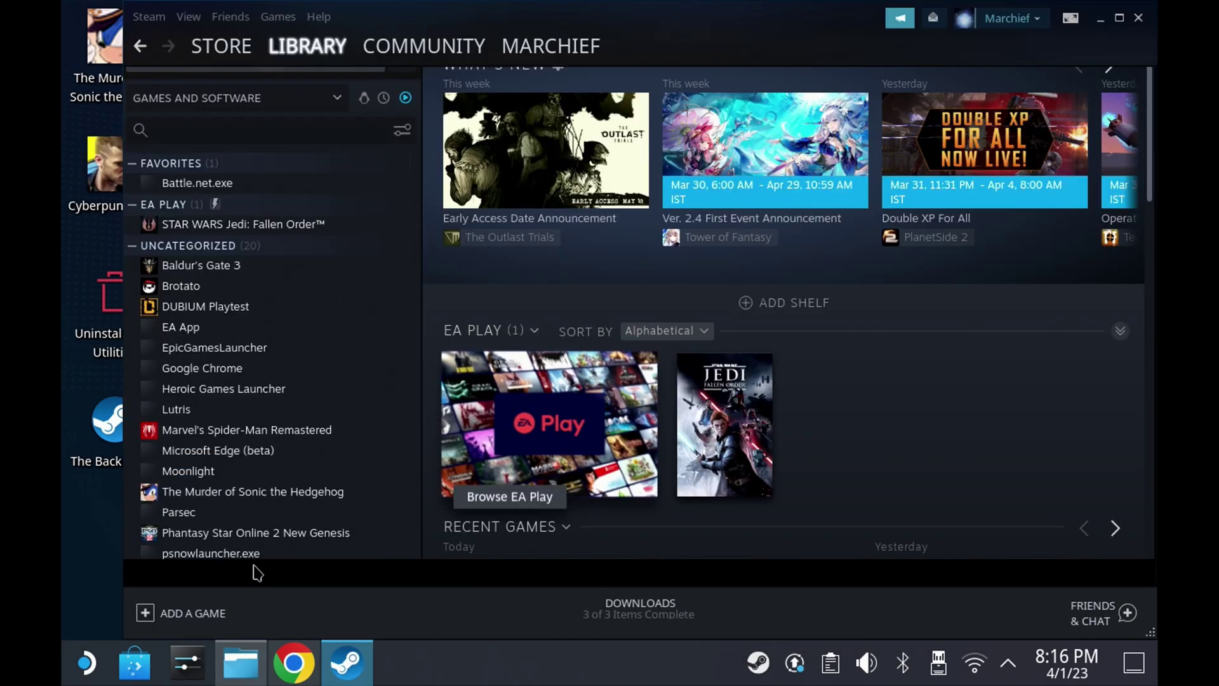
left_click(202, 622)
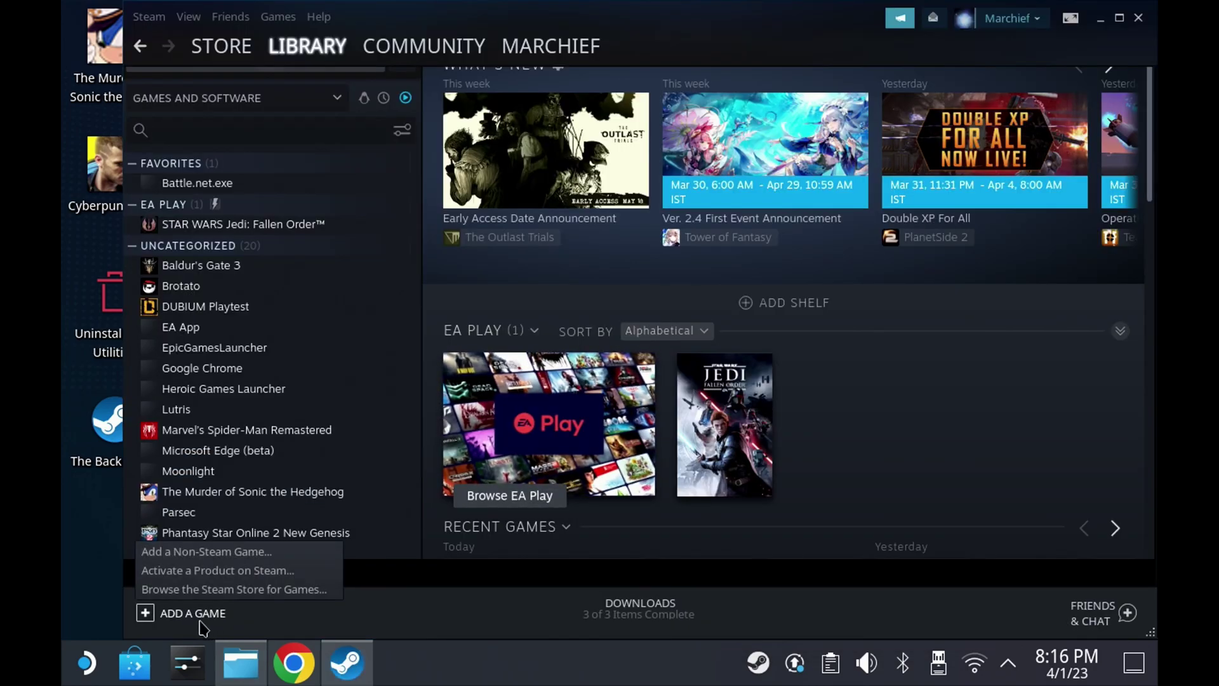
left_click(243, 552)
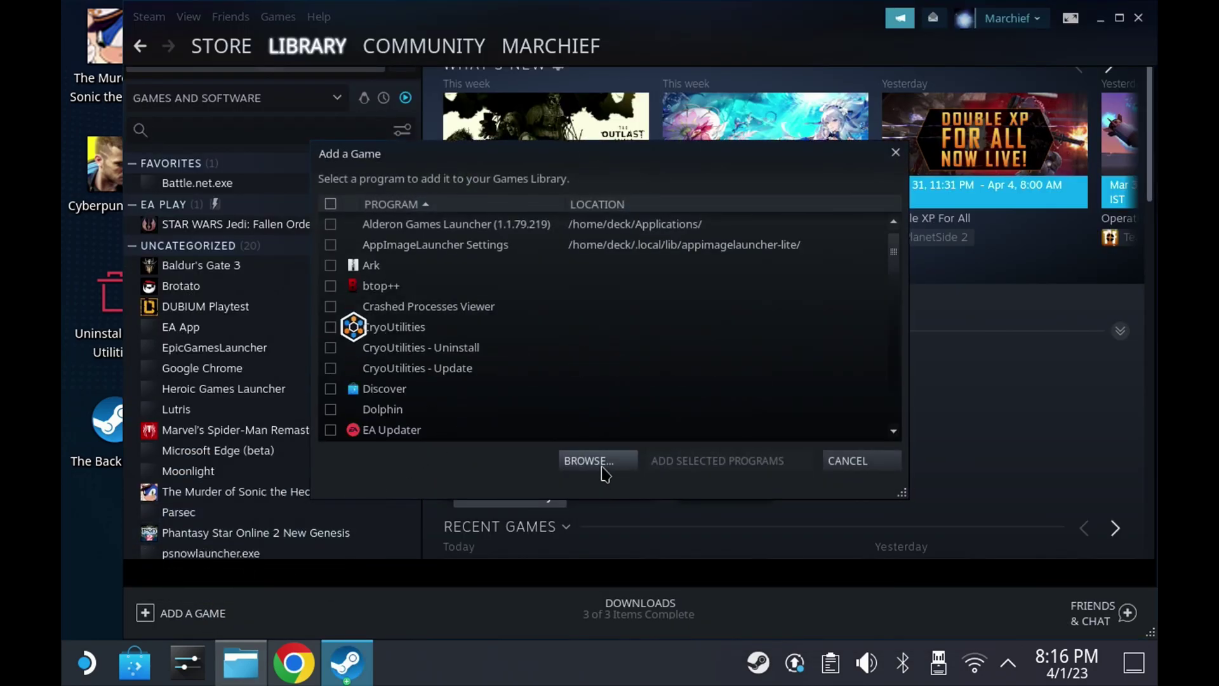
Browse to Downloads, show All Files, and select the GenshinImpact_install installer
left_click(597, 460)
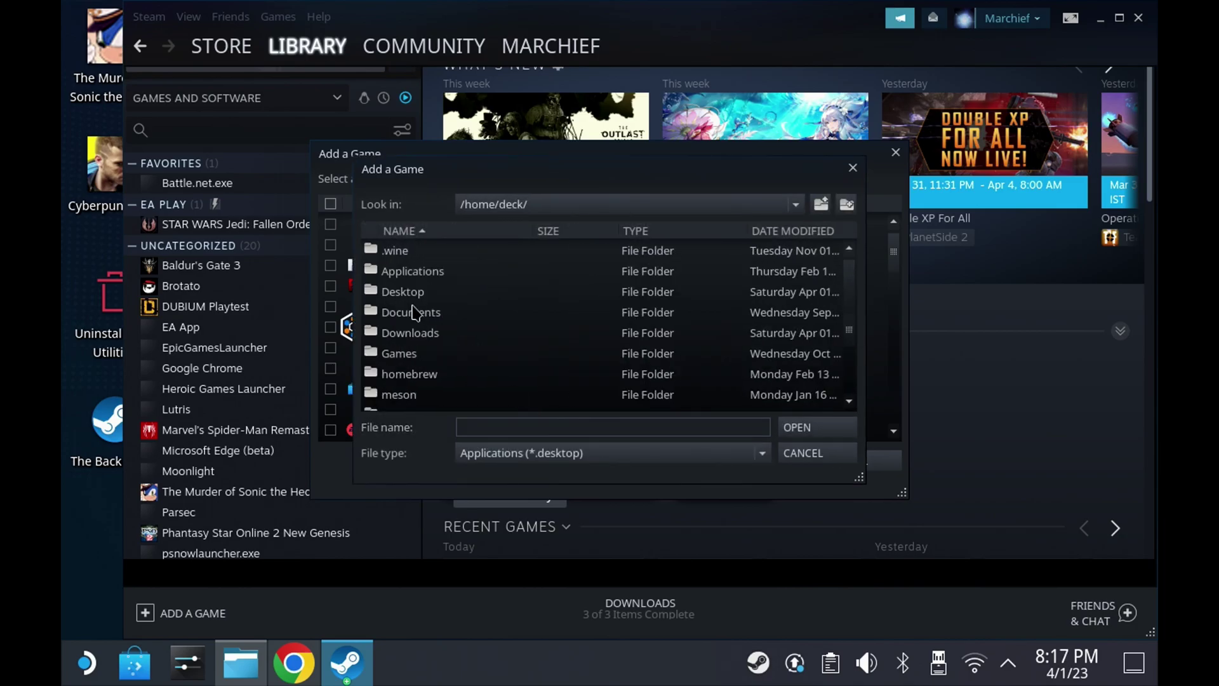
double_click(410, 335)
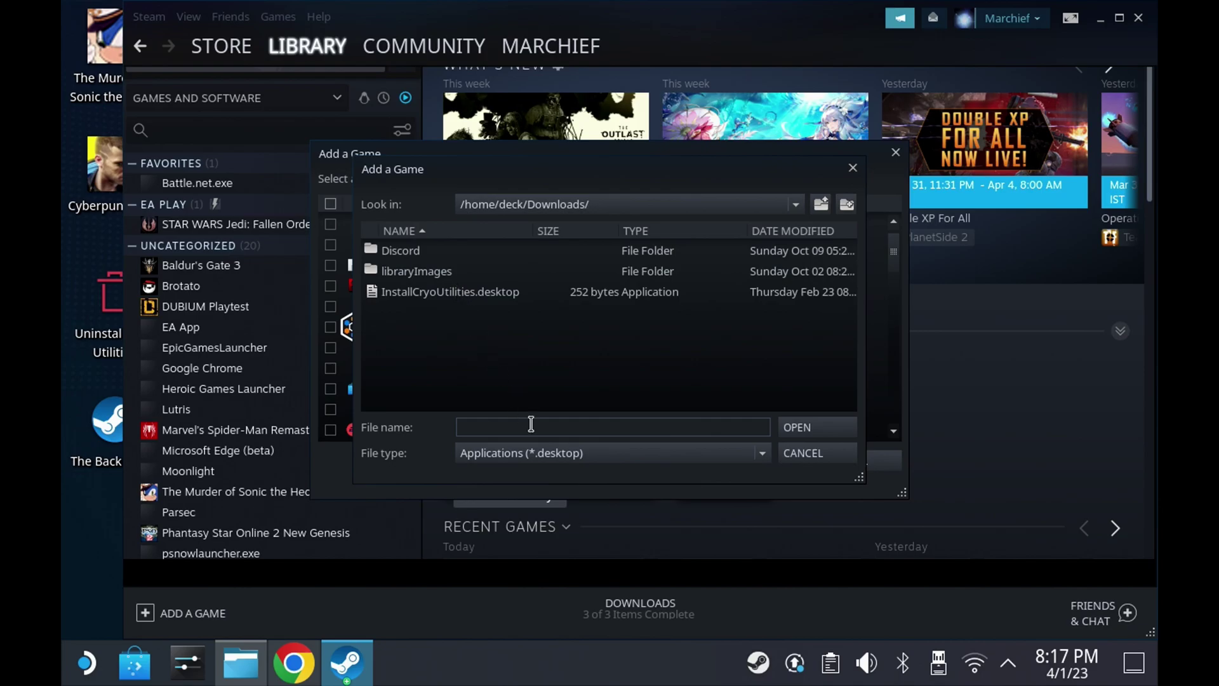
left_click(533, 455)
left_click(524, 475)
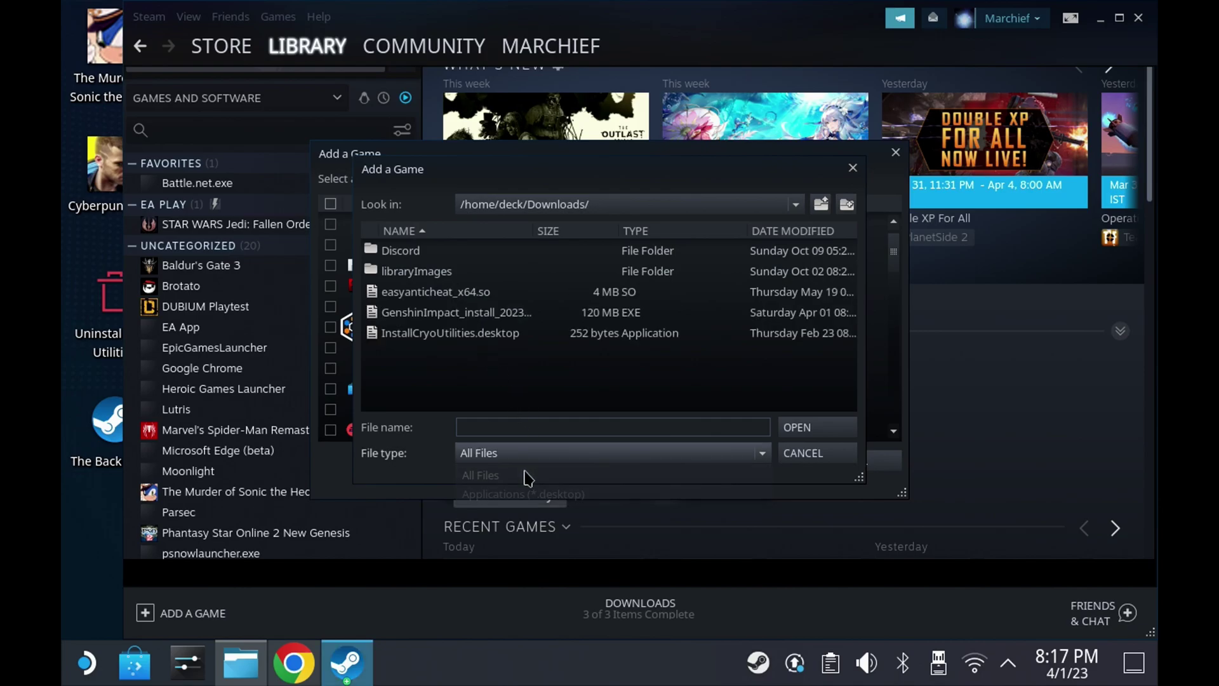
double_click(486, 317)
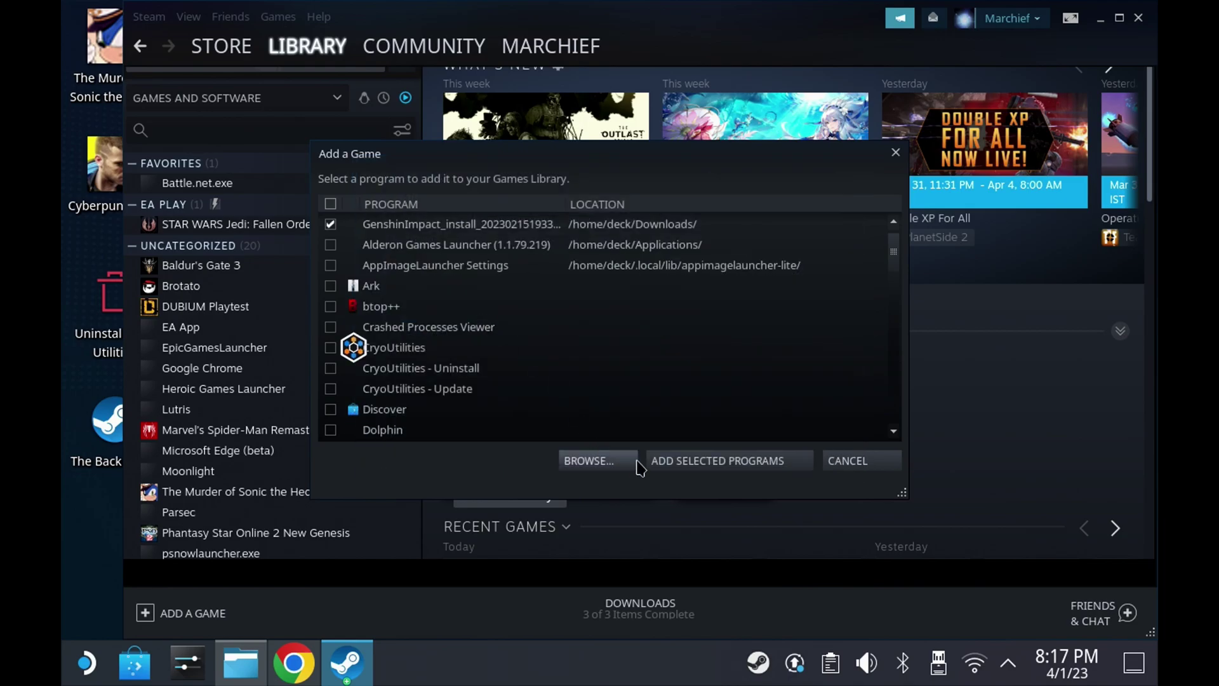
Add the installer to the library and force it to run with Proton Experimental
left_click(695, 458)
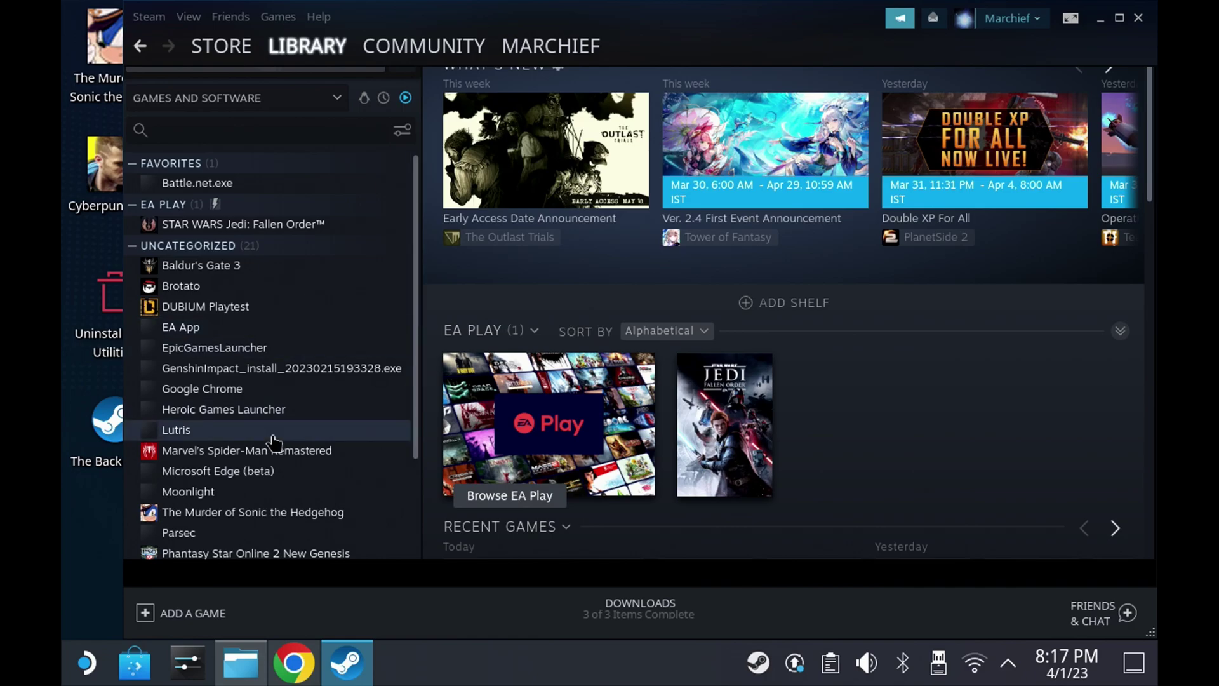
left_click(288, 371)
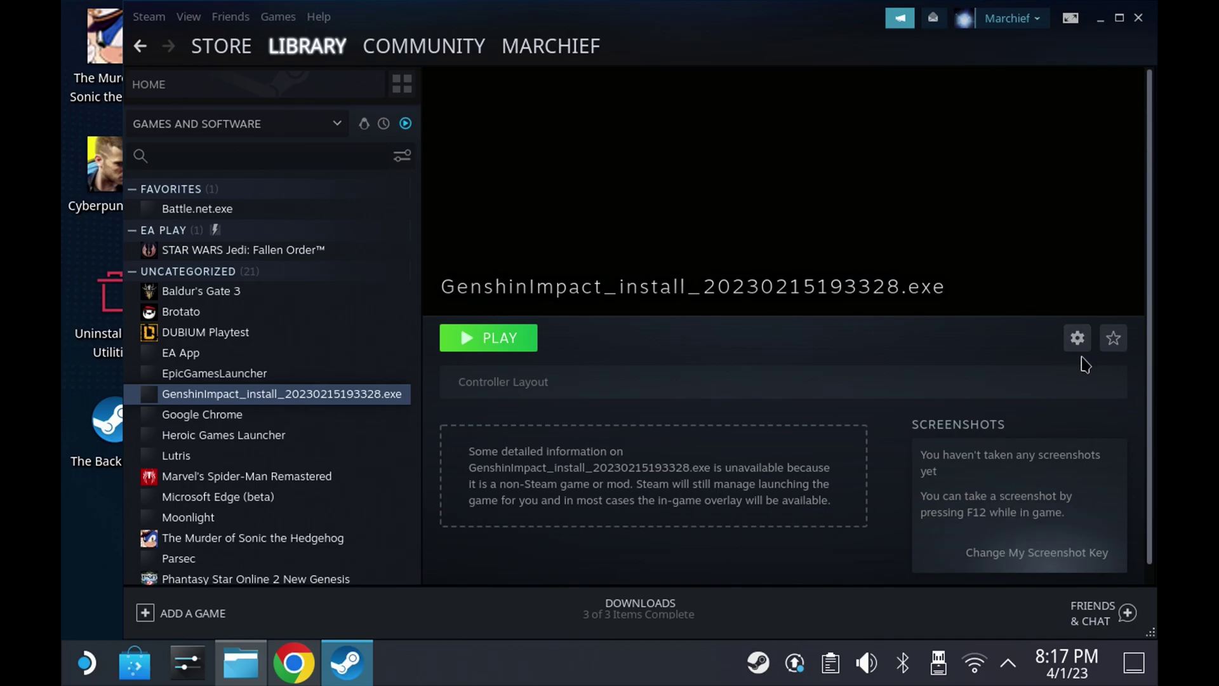
left_click(1077, 339)
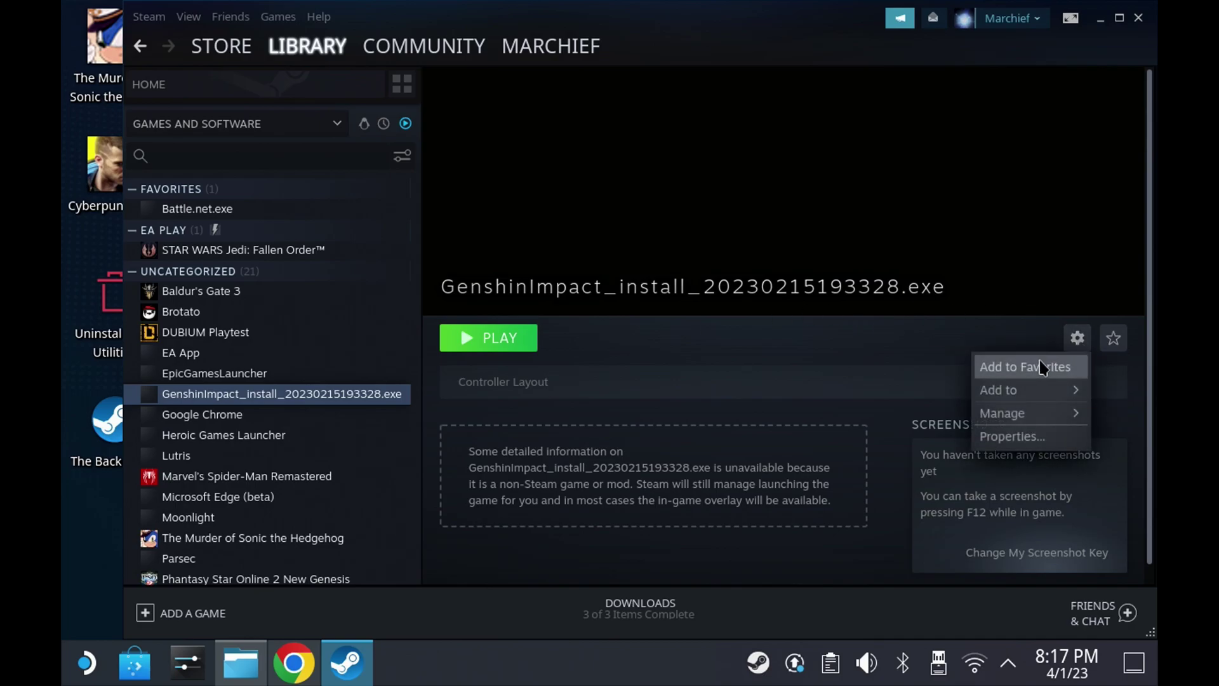
left_click(1013, 437)
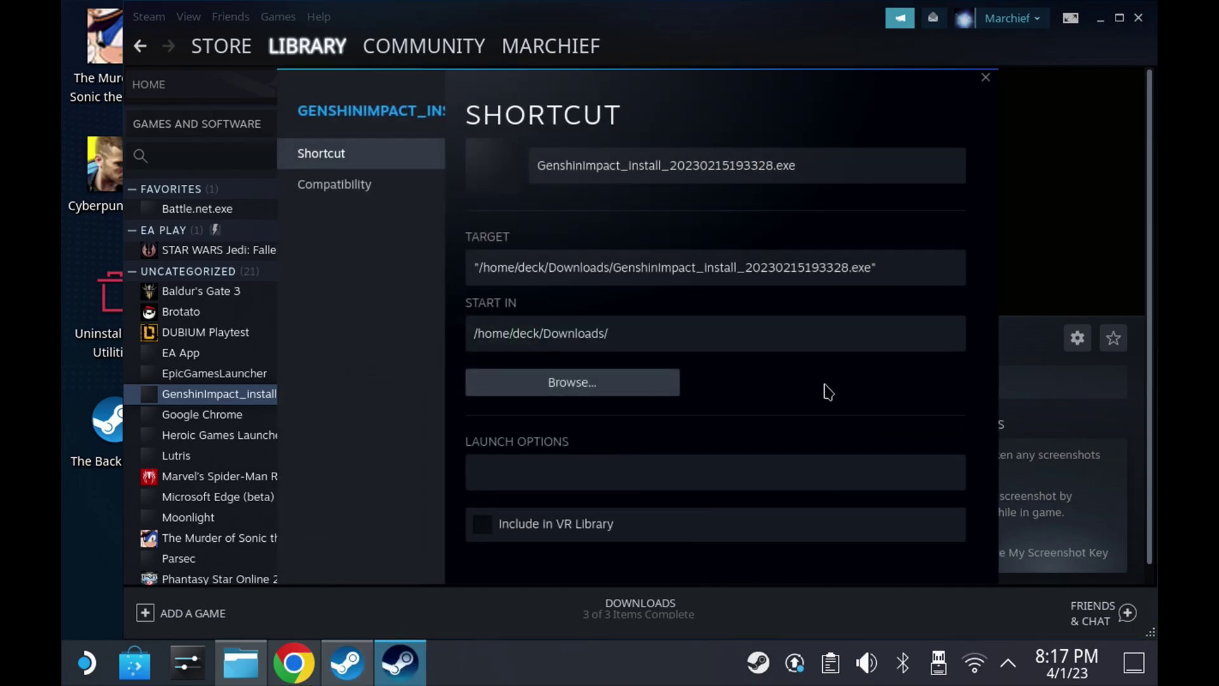
left_click(335, 186)
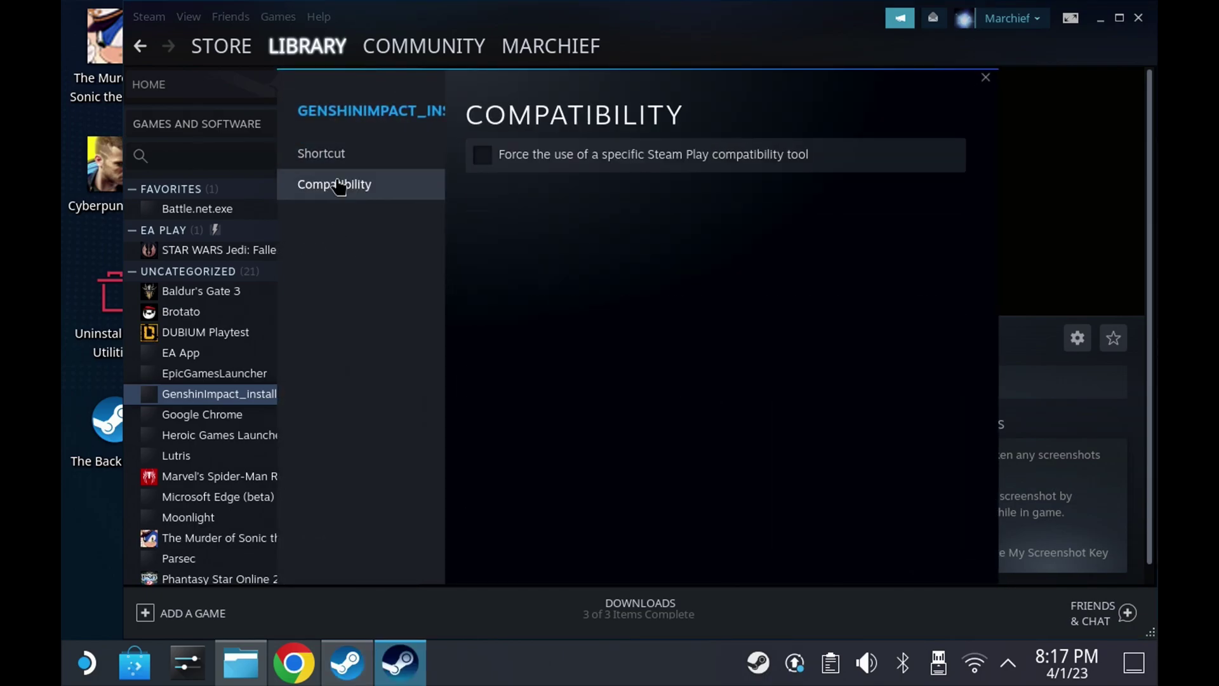
left_click(569, 168)
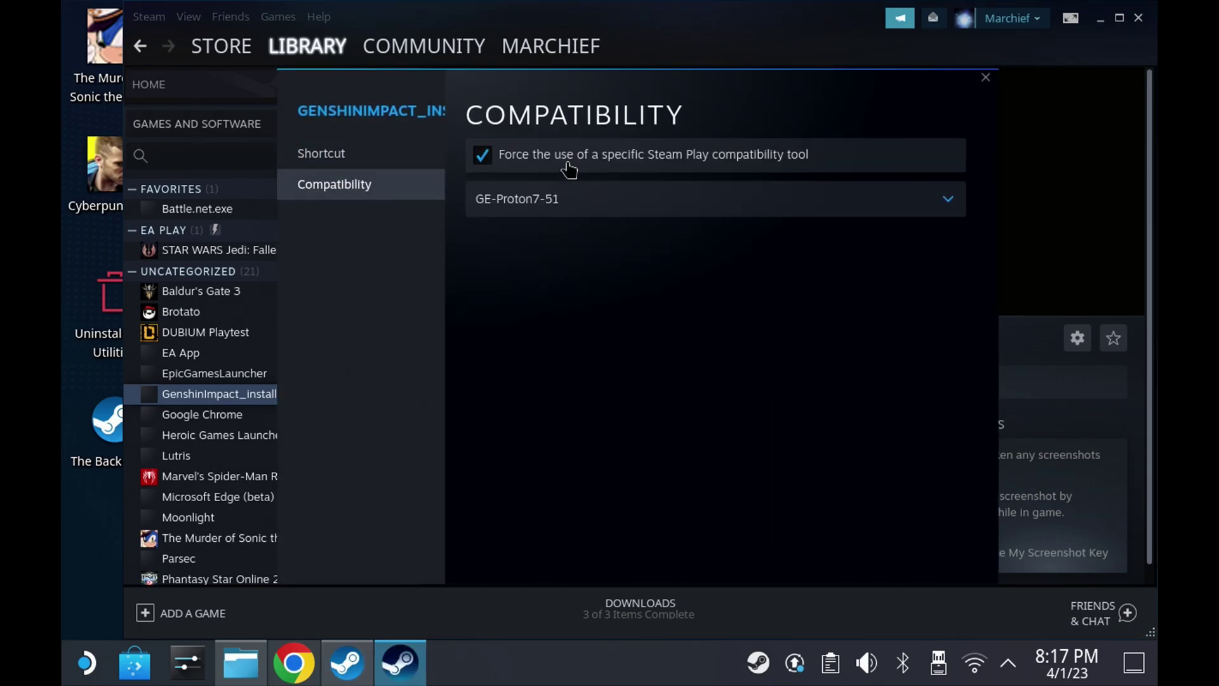
left_click(569, 199)
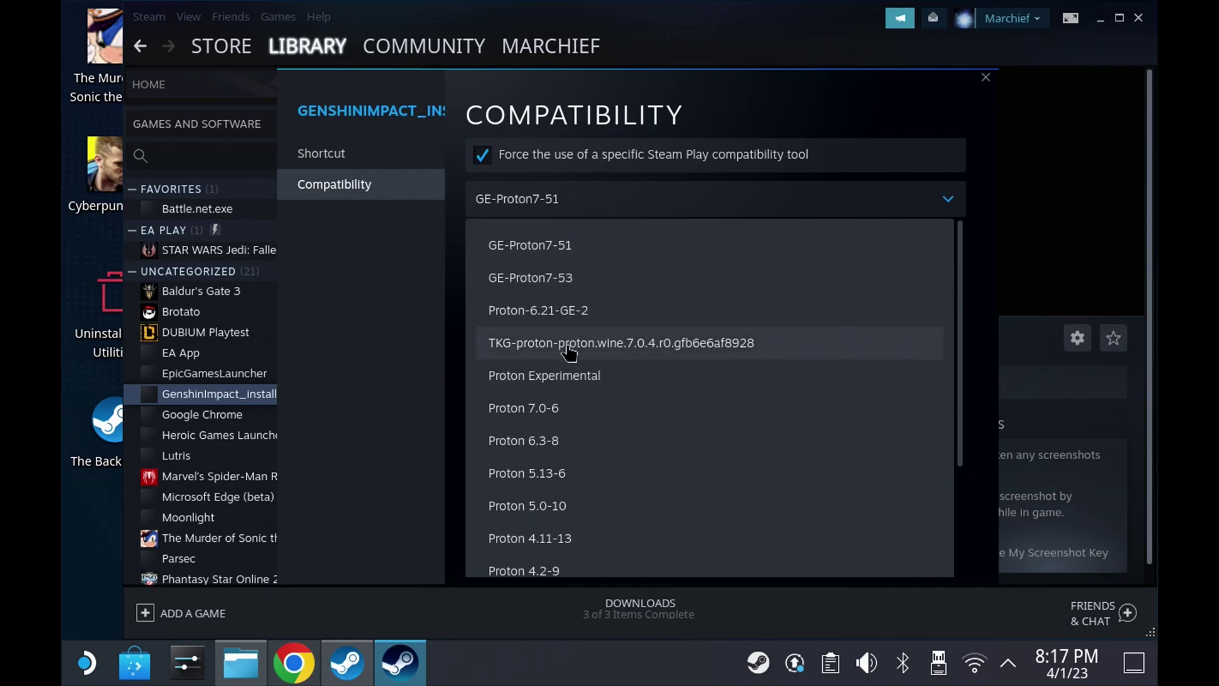
left_click(562, 377)
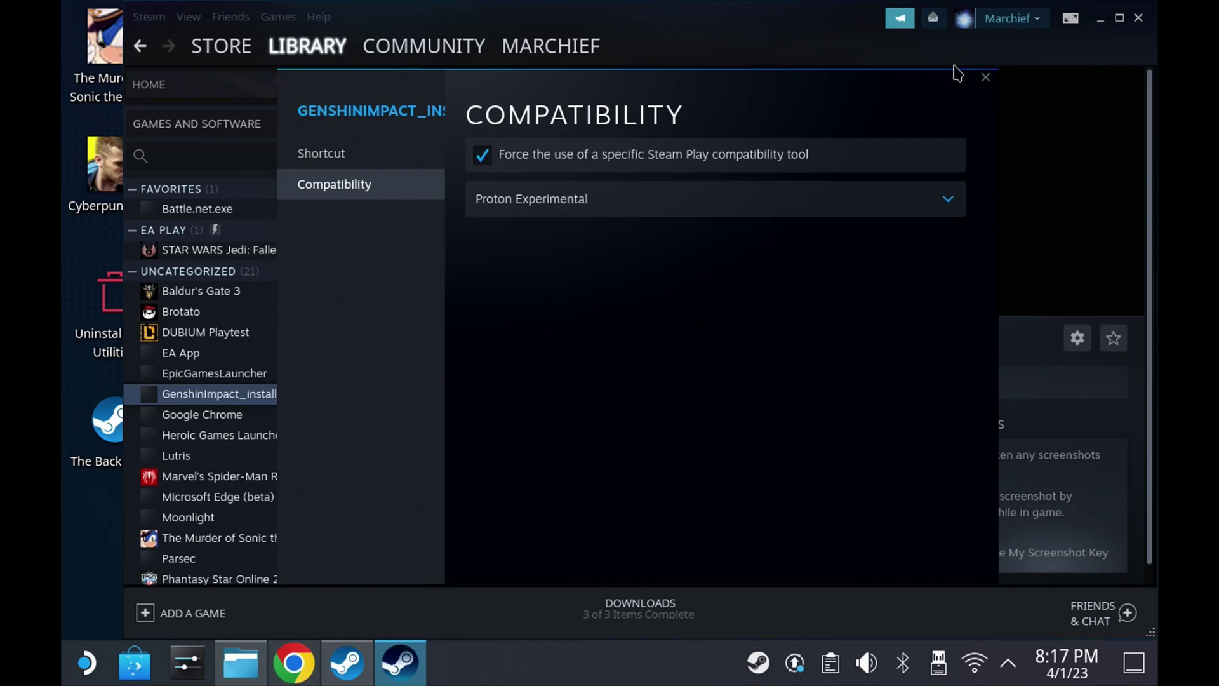
left_click(988, 80)
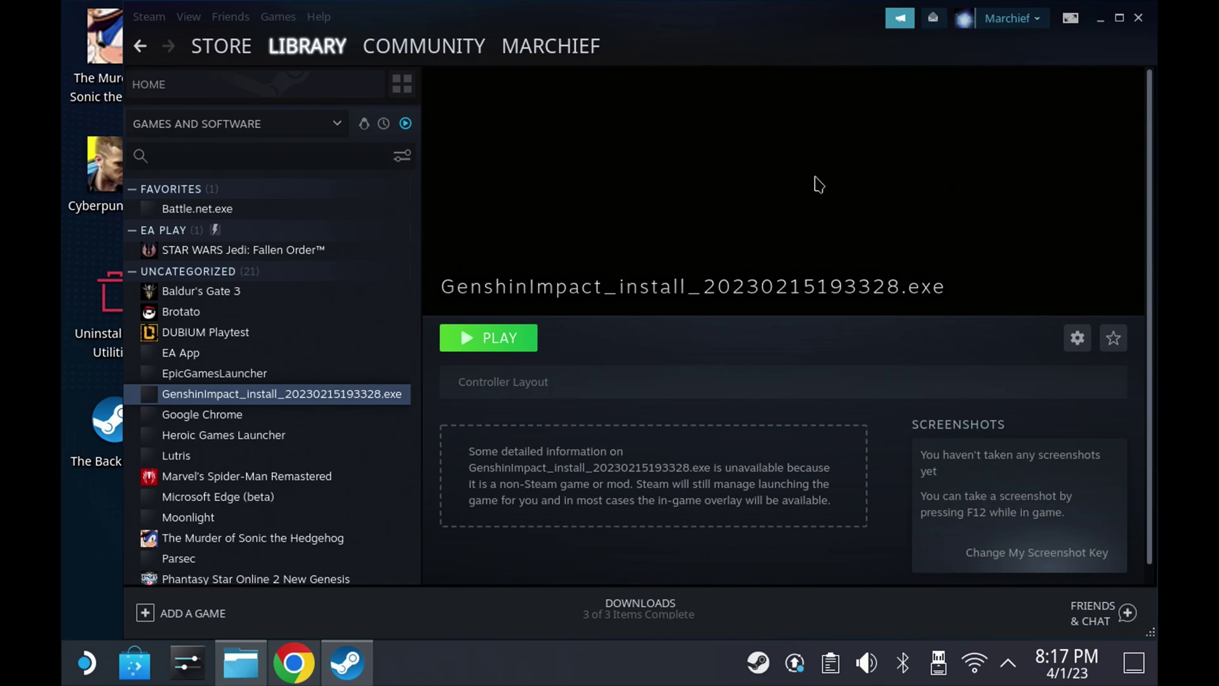
Launch the installer through Steam, agree to the terms, and start installing Genshin Impact
left_click(456, 339)
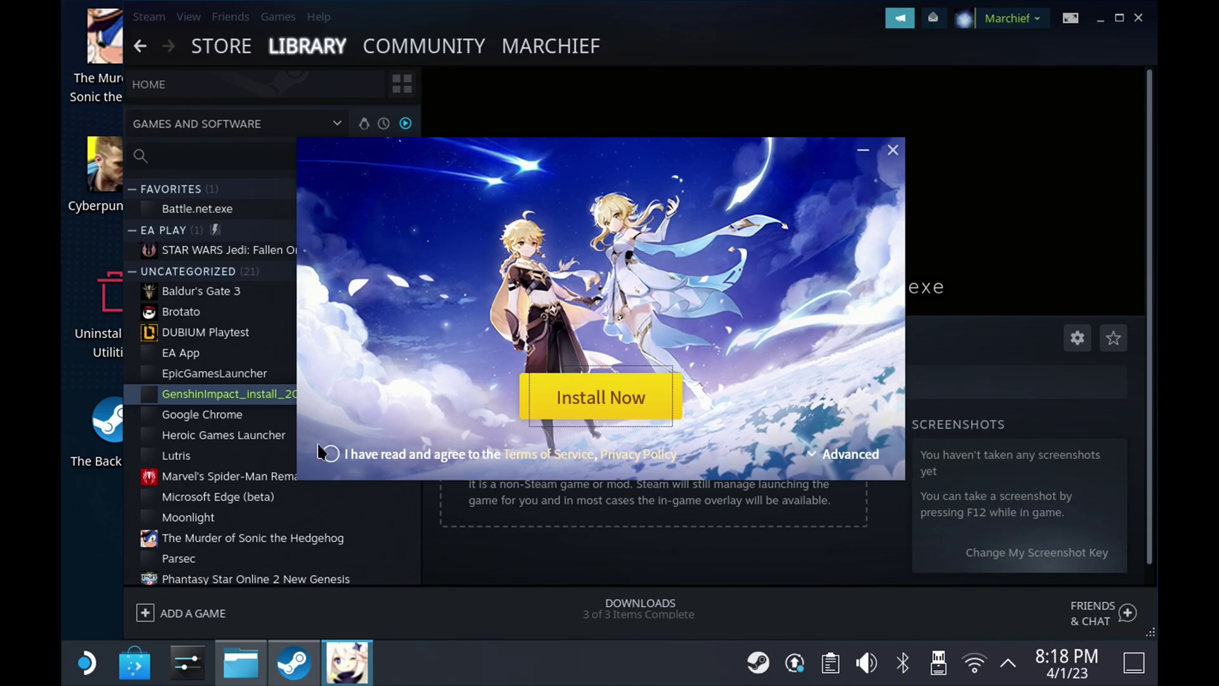
left_click(331, 453)
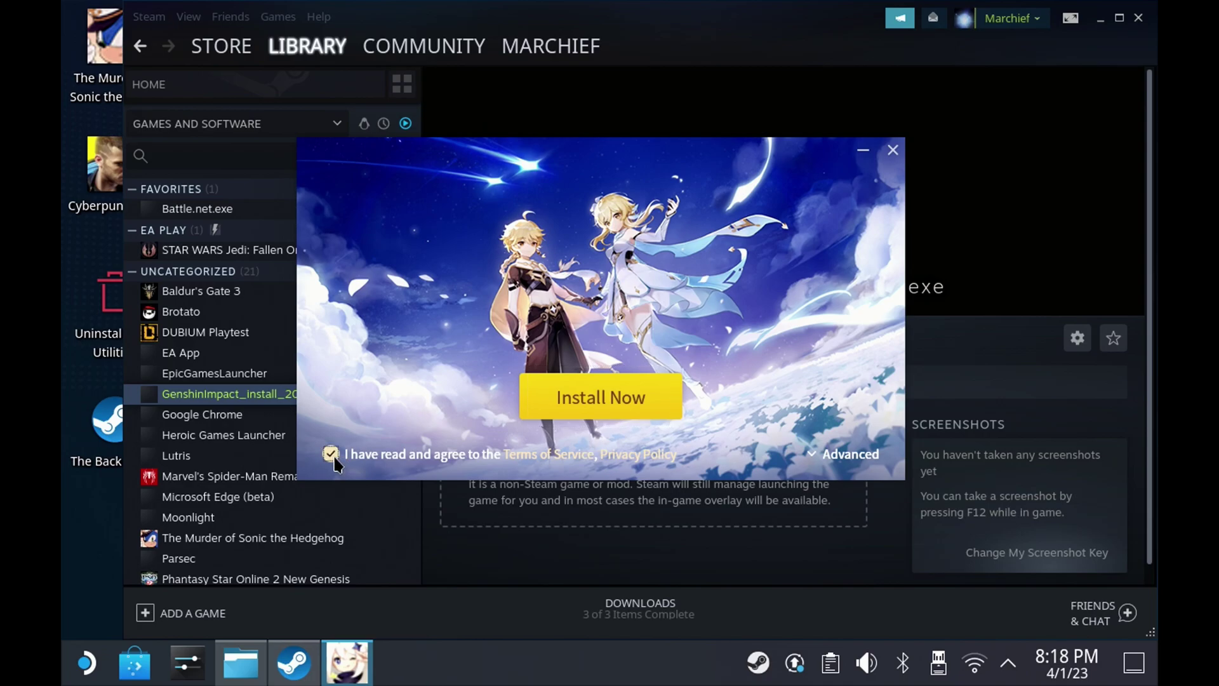
left_click(600, 396)
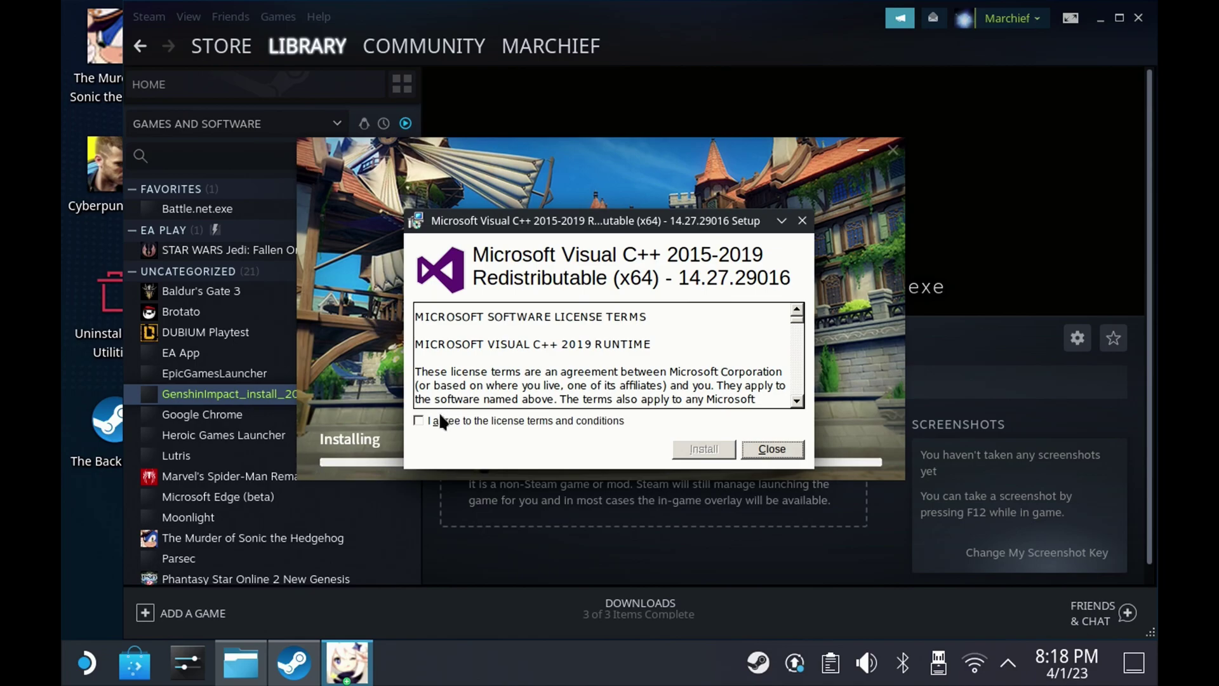
Accept the license and install the Microsoft Visual C++ 2015-2019 Redistributable
left_click(417, 422)
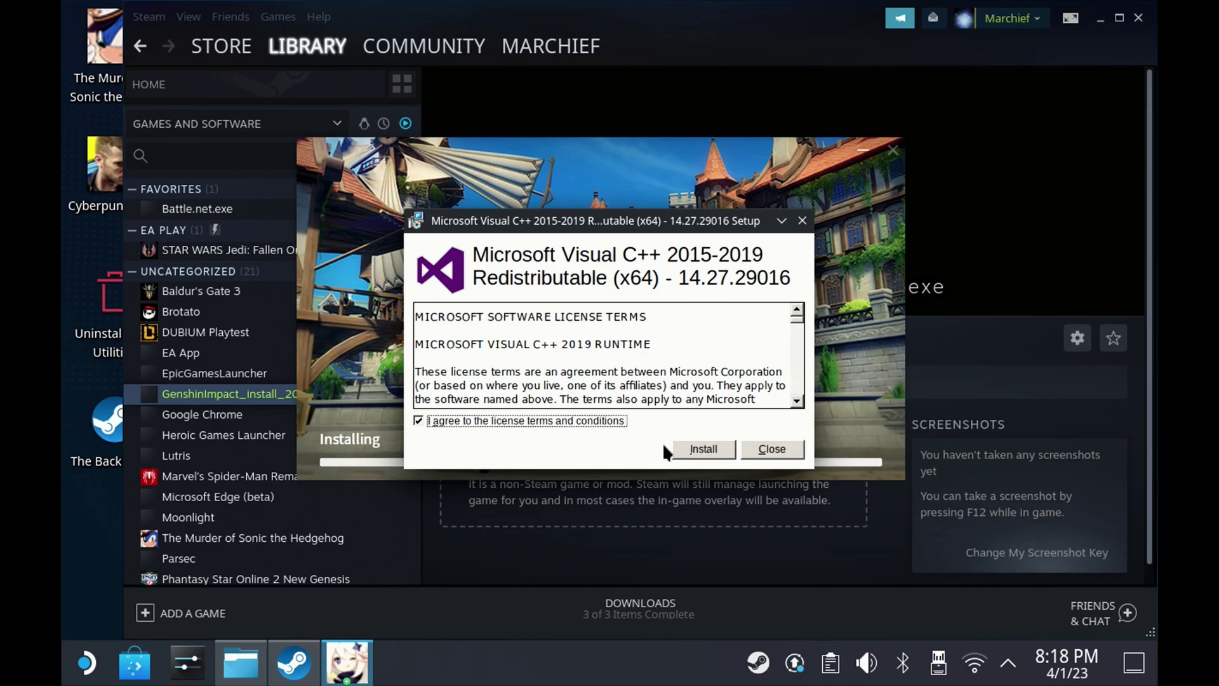
left_click(685, 455)
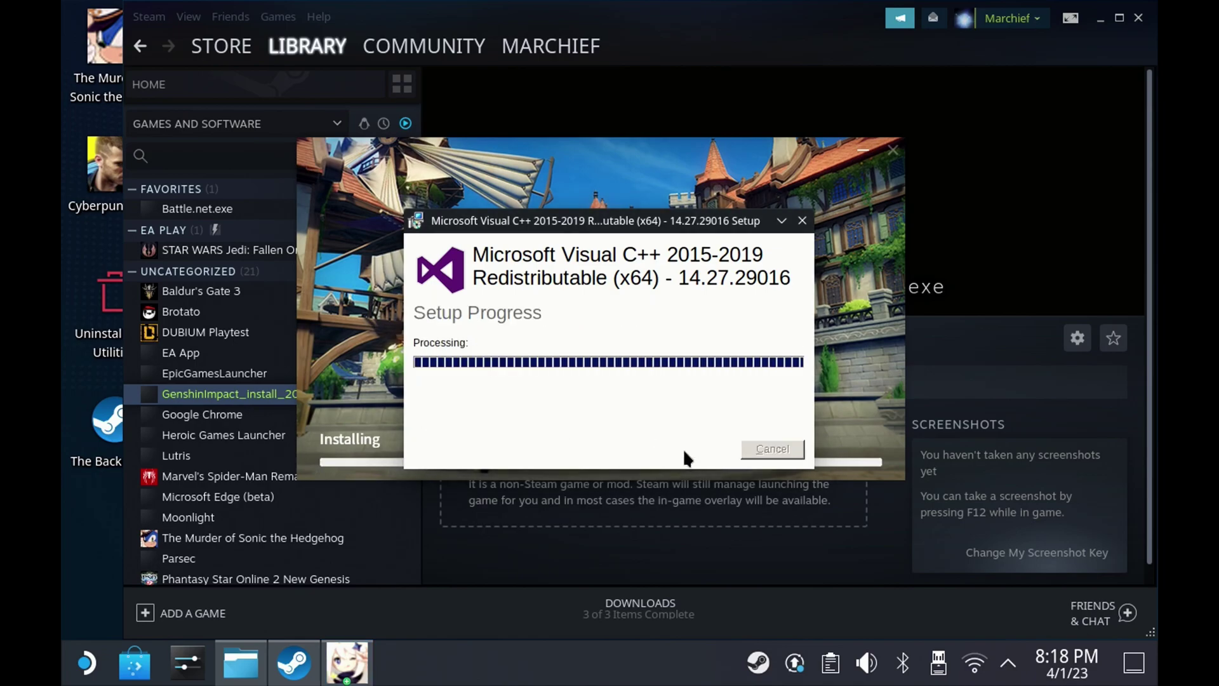
left_click(765, 448)
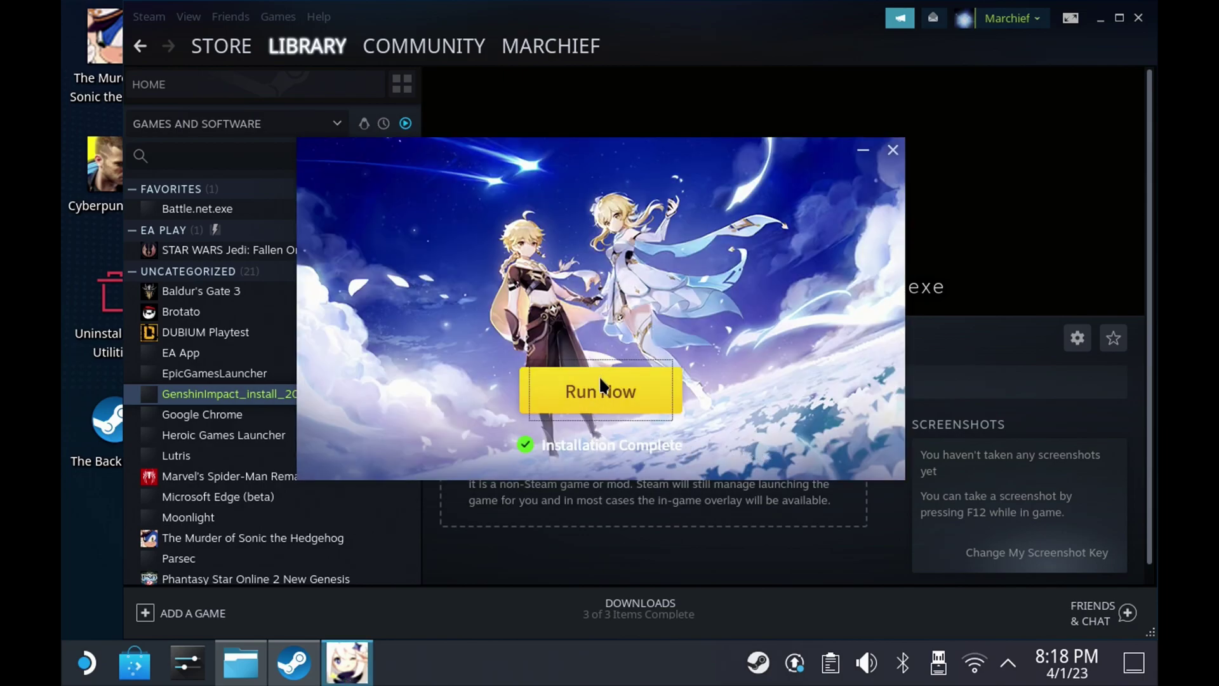
Run the launcher, choose Get Game, and set the install folder to a Genshin folder on E:
left_click(600, 390)
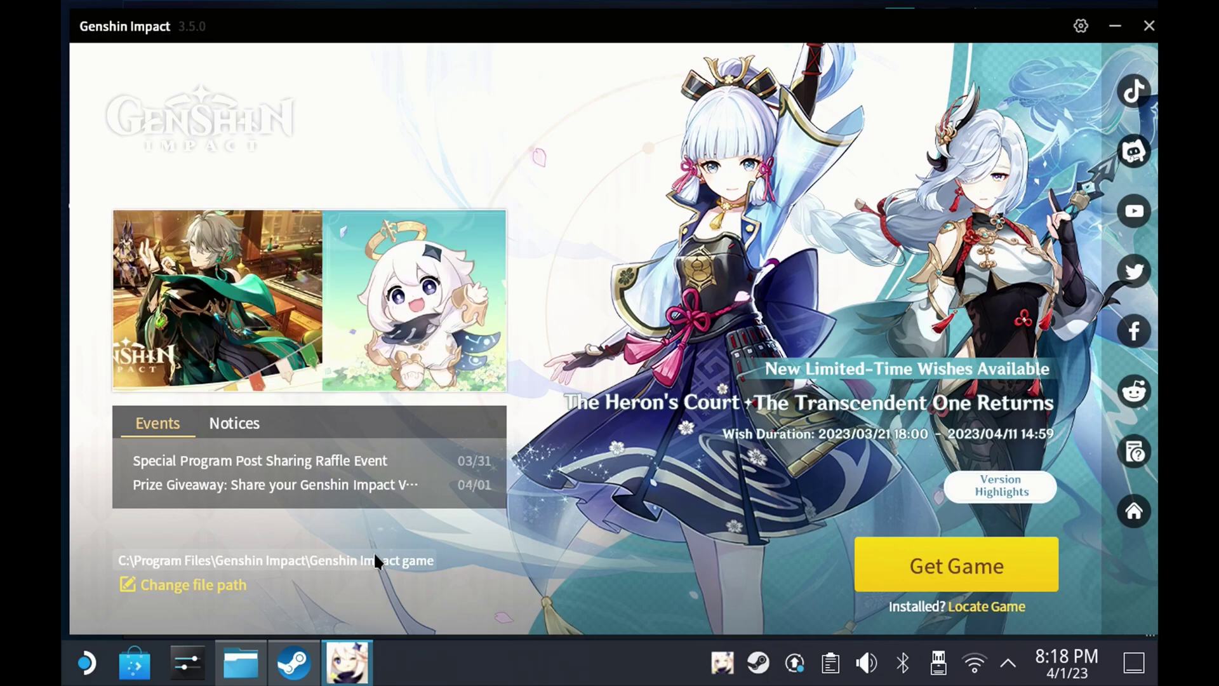
left_click(241, 589)
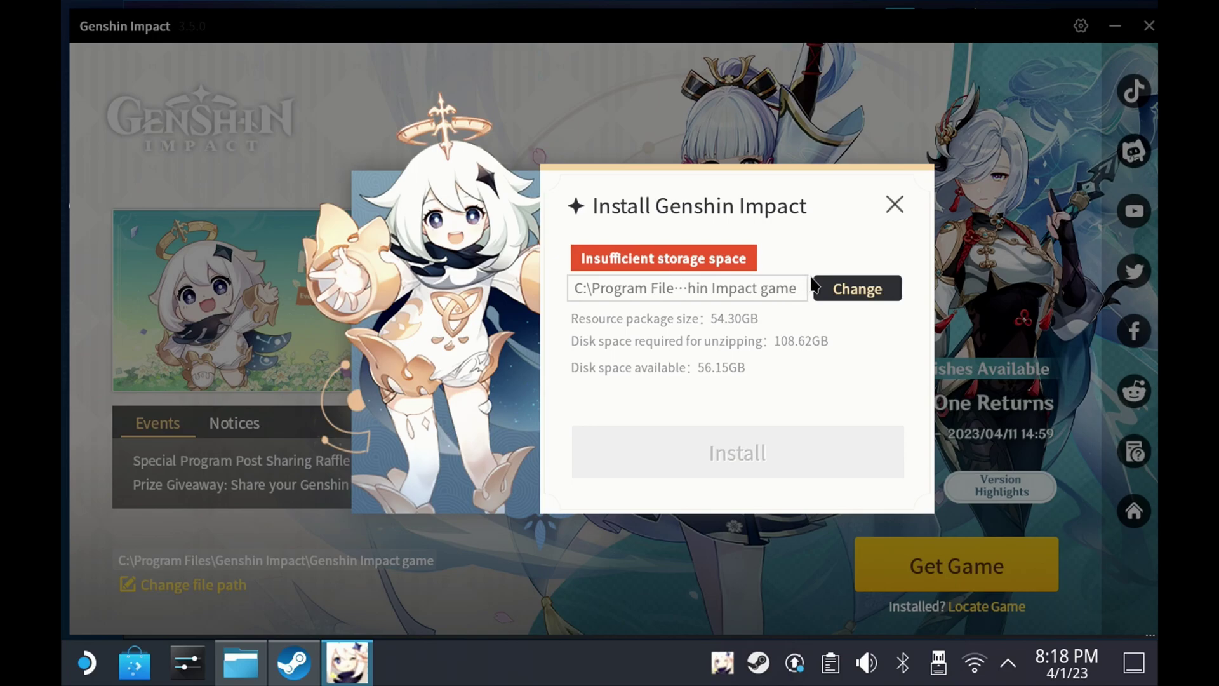
left_click(842, 298)
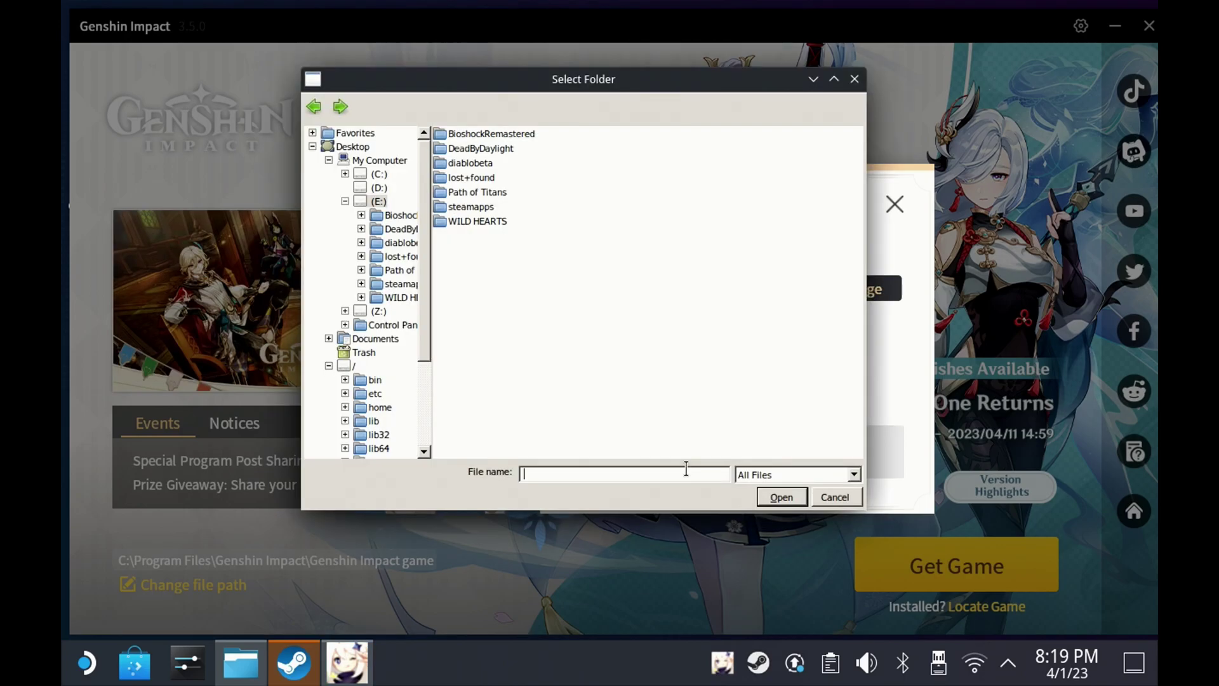
key("super+x")
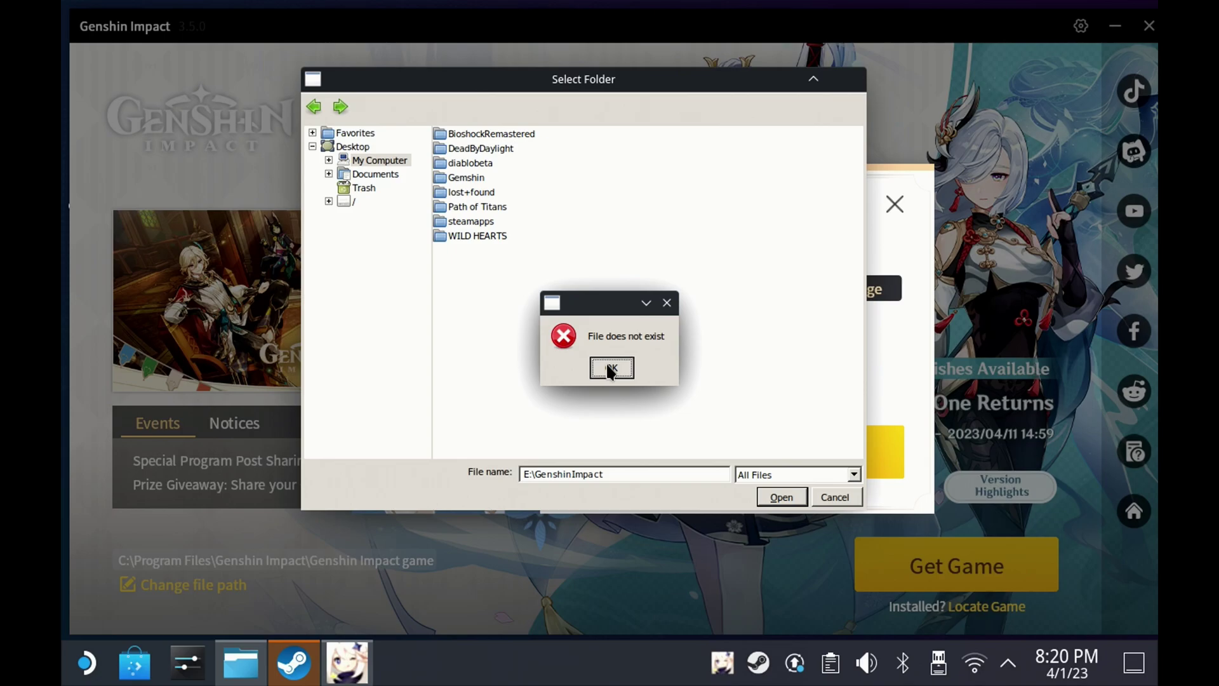
left_click(606, 362)
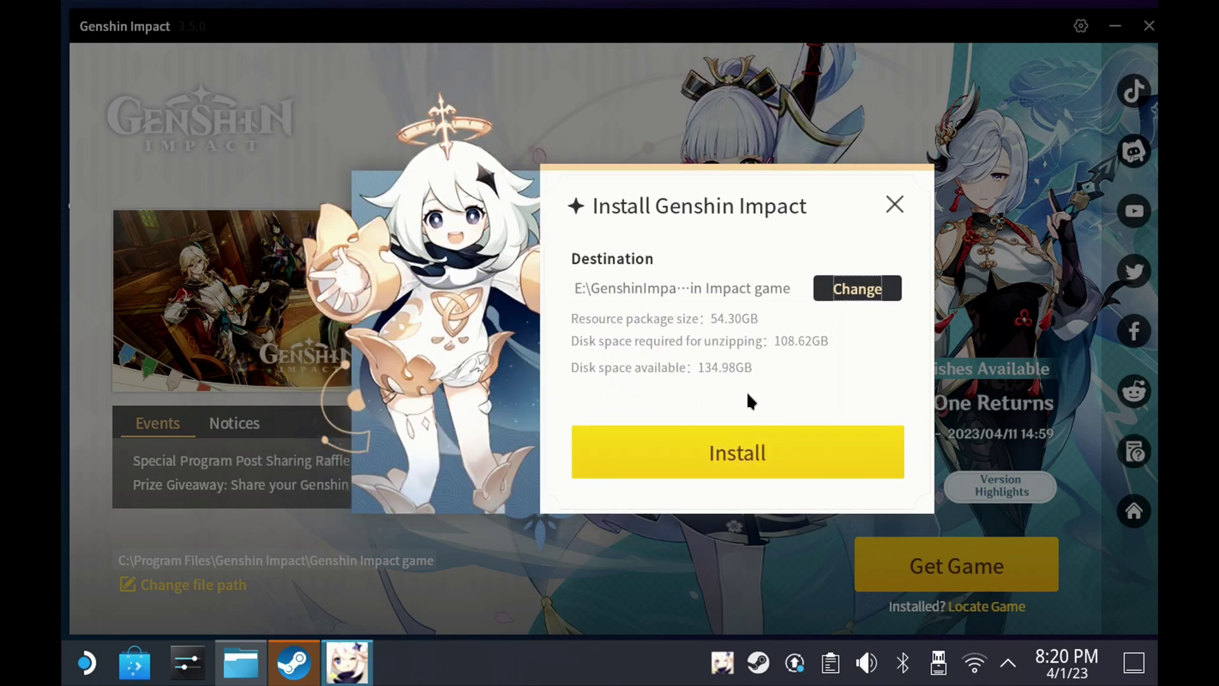
Install the game to drive E: and wait for the 53.25GB download to finish
left_click(744, 453)
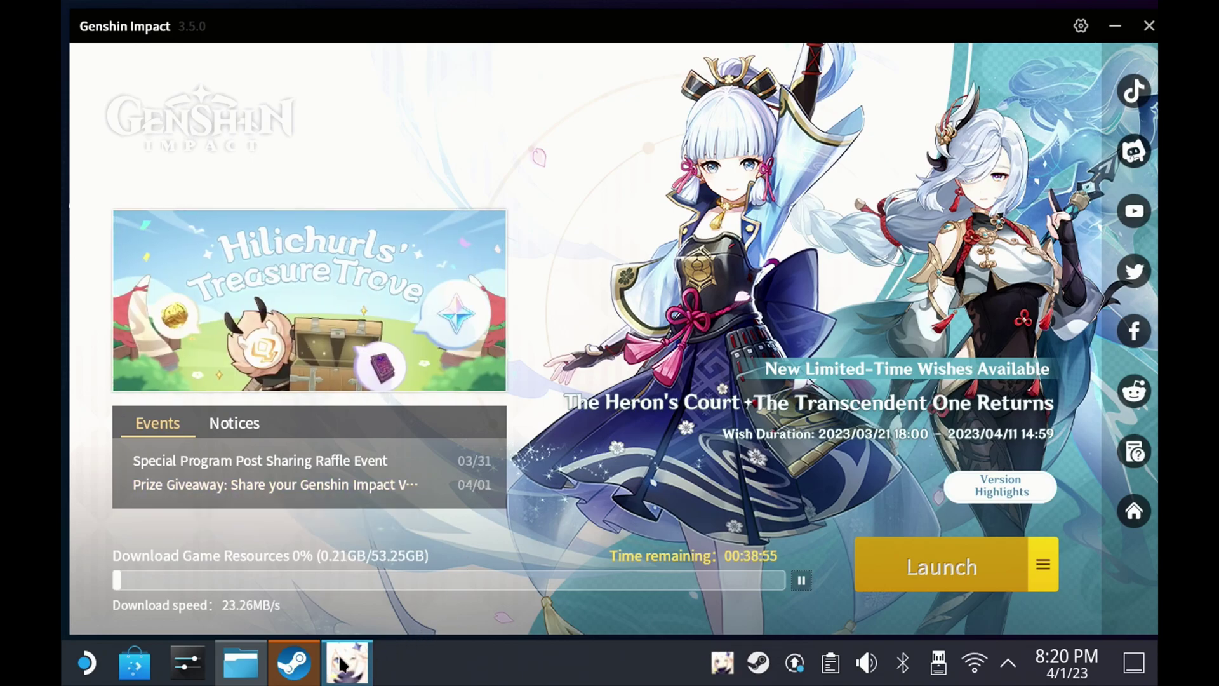
mouse_move(307, 662)
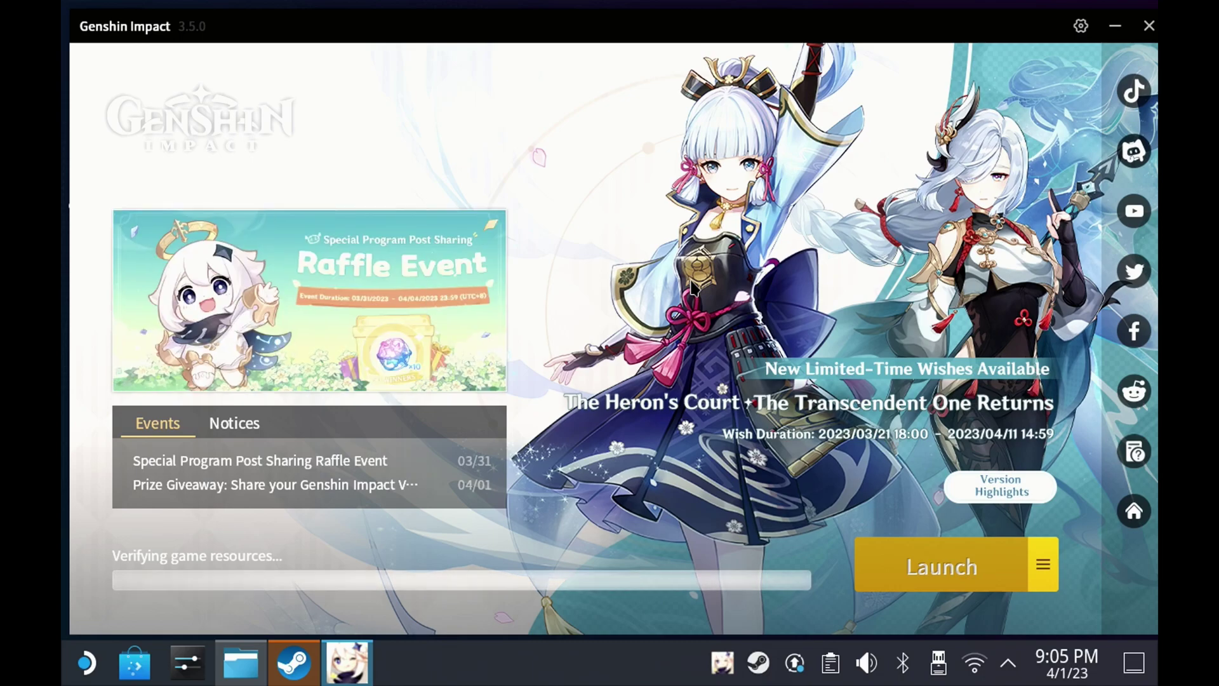
Fully exit the Genshin Impact launcher instead of minimizing it
left_click(1150, 33)
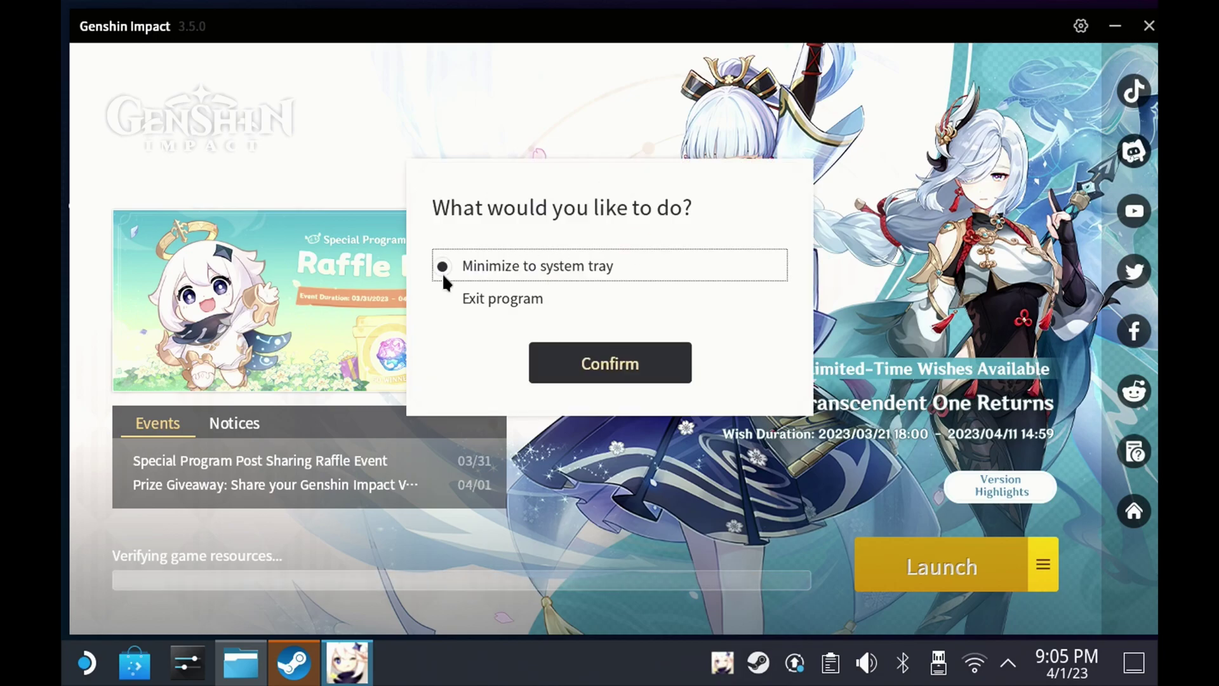
left_click(445, 298)
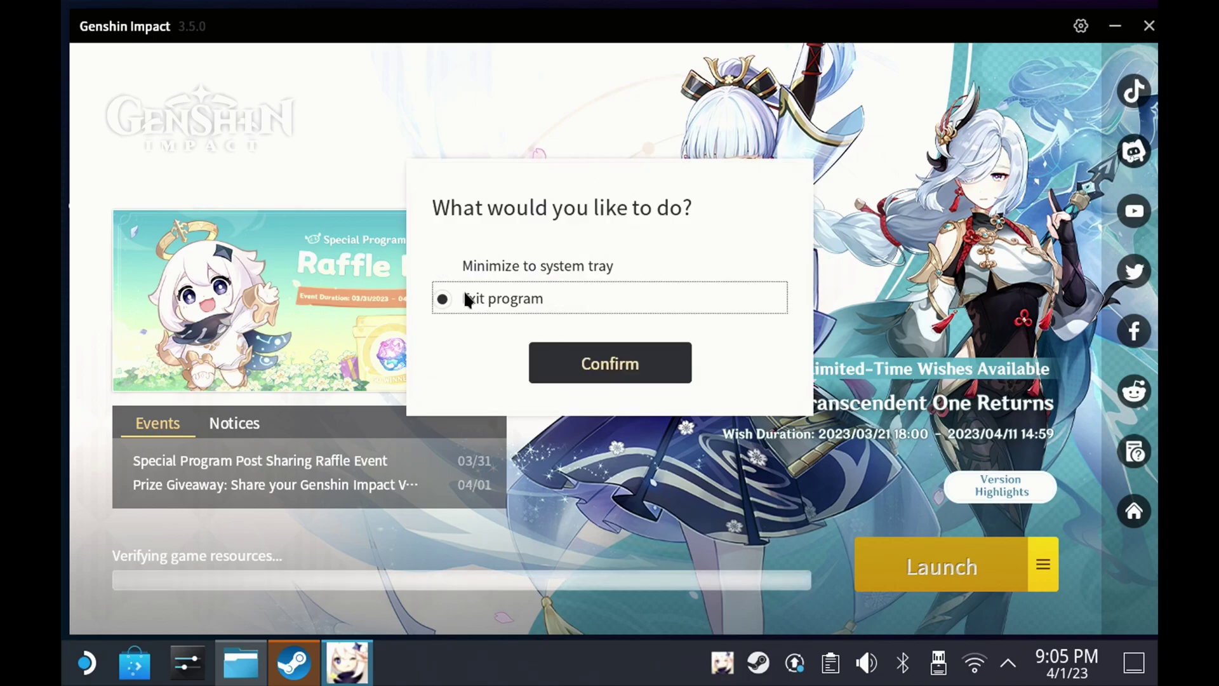
left_click(603, 356)
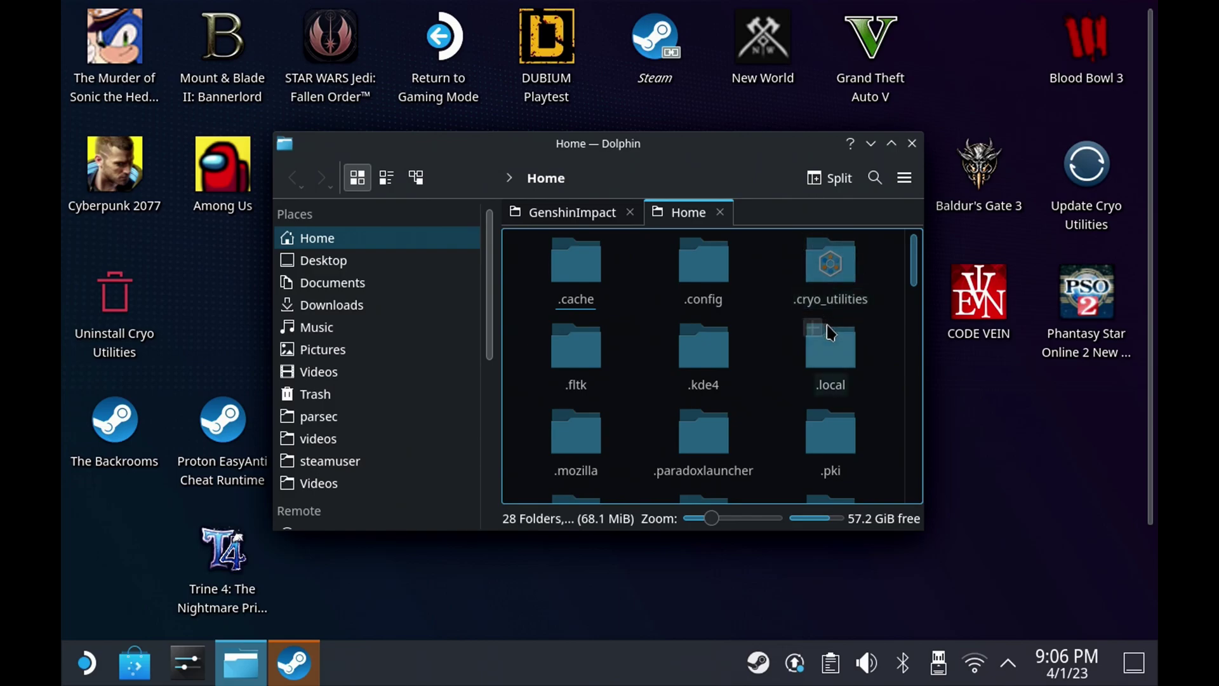
In the Home folder, go into .steam and then its steam folder
scroll(908, 353, "down", 10)
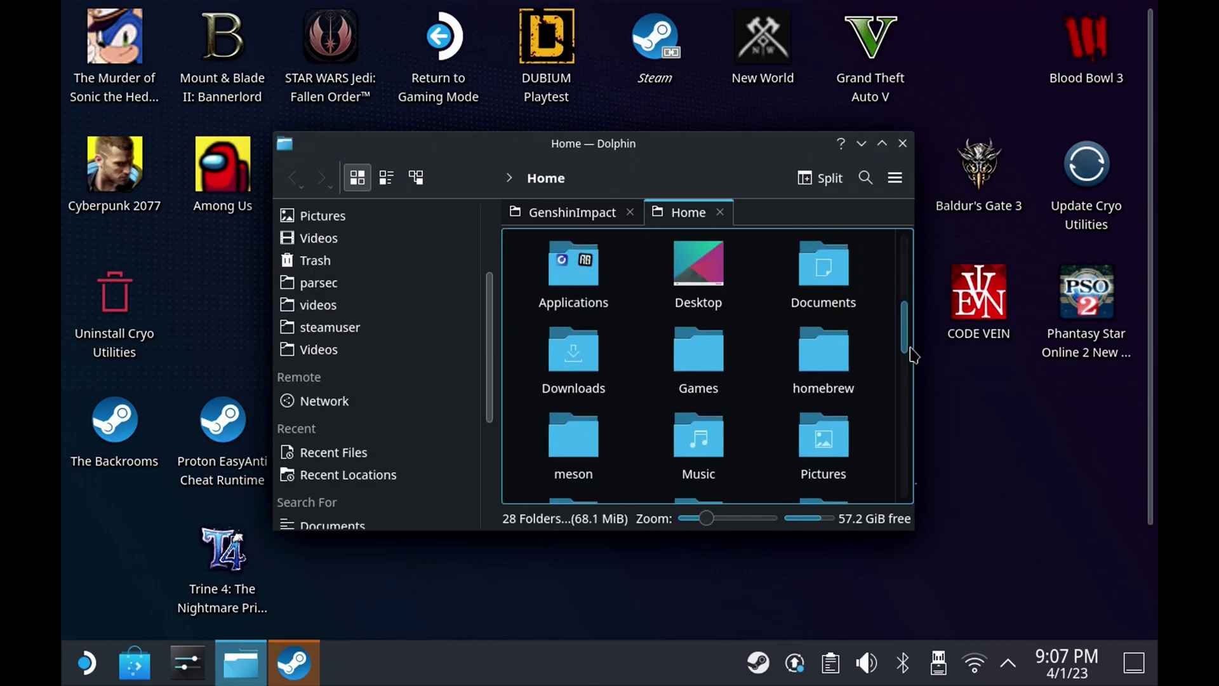
scroll(906, 419, "down", 5)
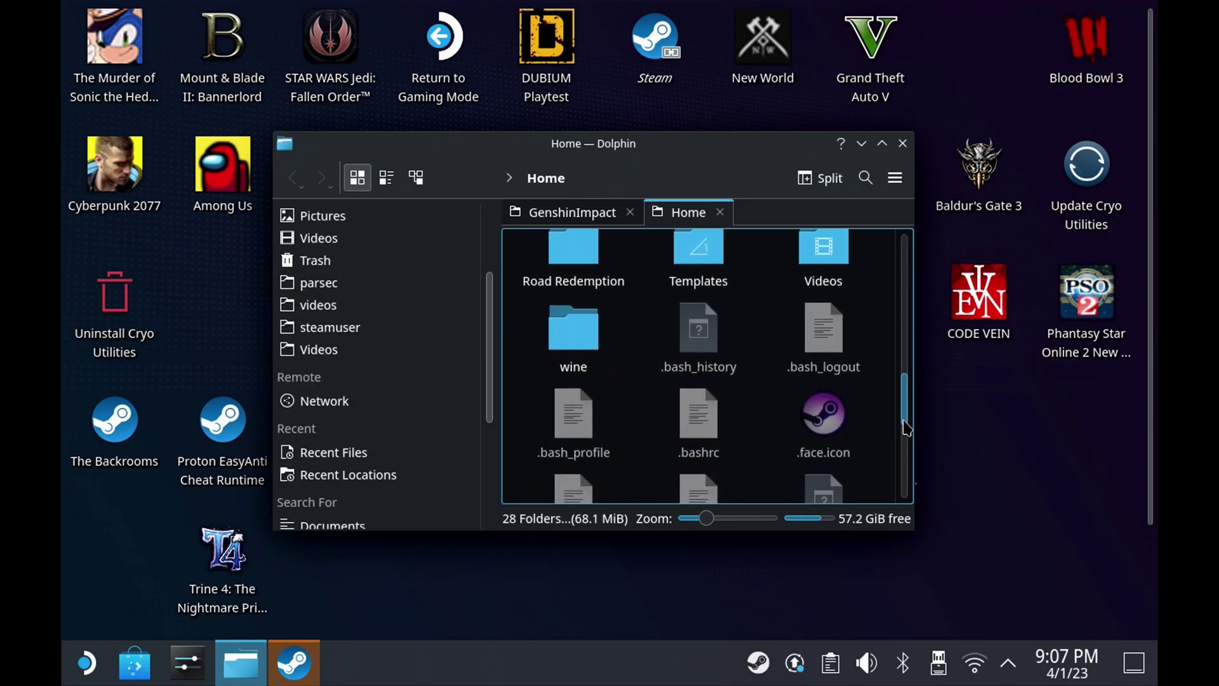
scroll(900, 400, "up", 5)
left_click_drag(900, 400, 903, 314)
scroll(904, 315, "down", 1)
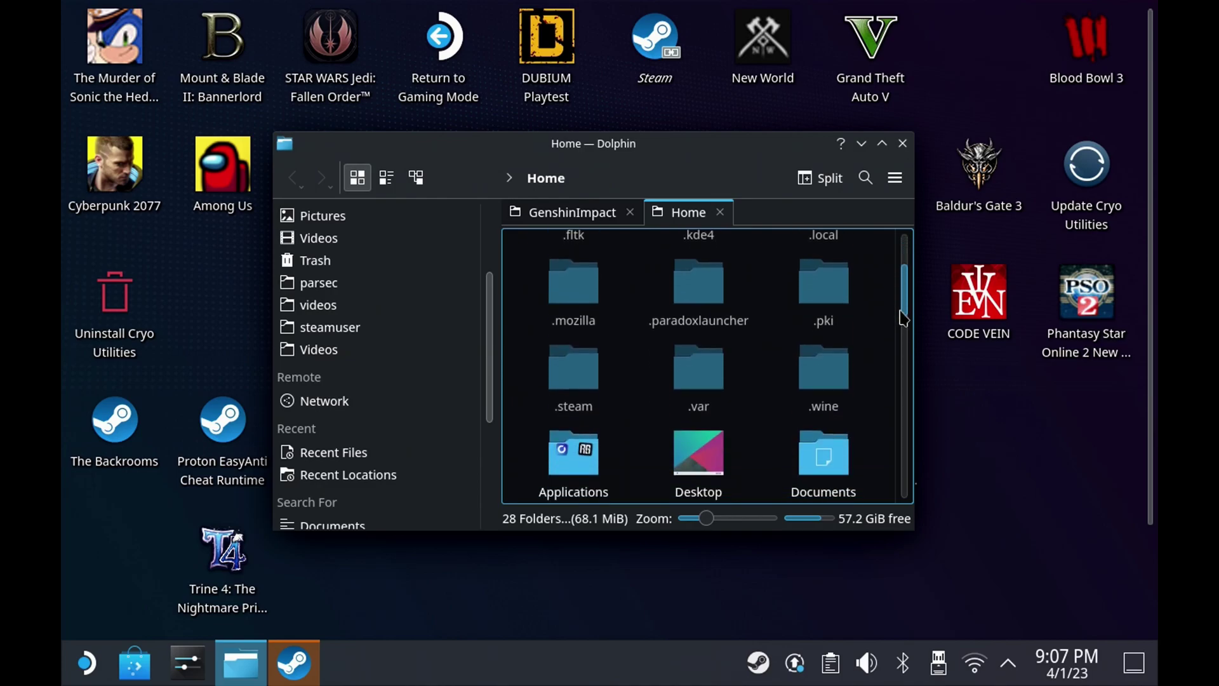
left_click(571, 375)
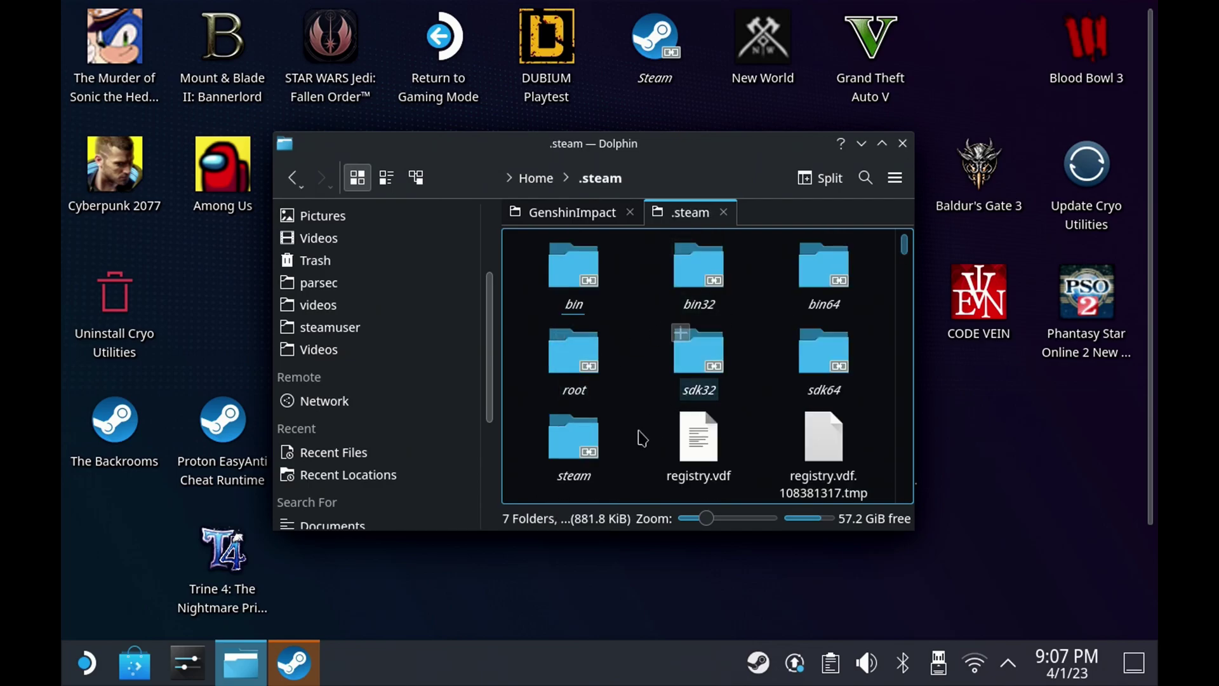
left_click(587, 449)
double_click(588, 449)
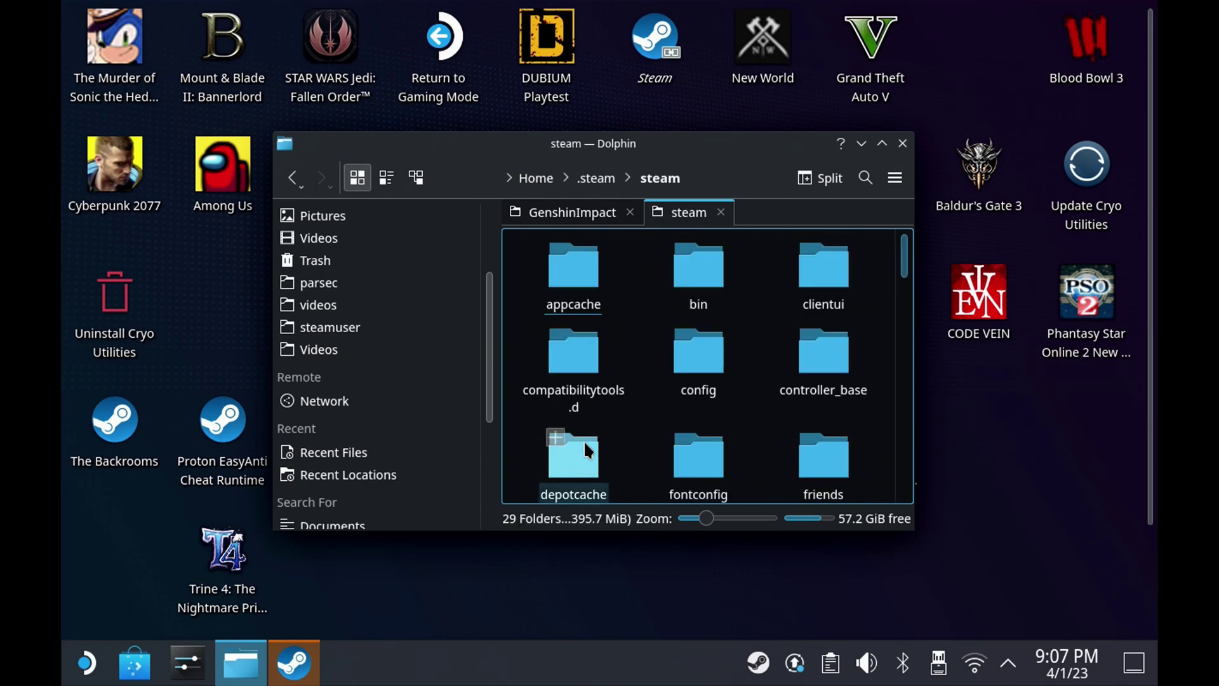
Open steamapps, then the compatdata folder with the numbered prefixes
scroll(935, 317, "down", 3)
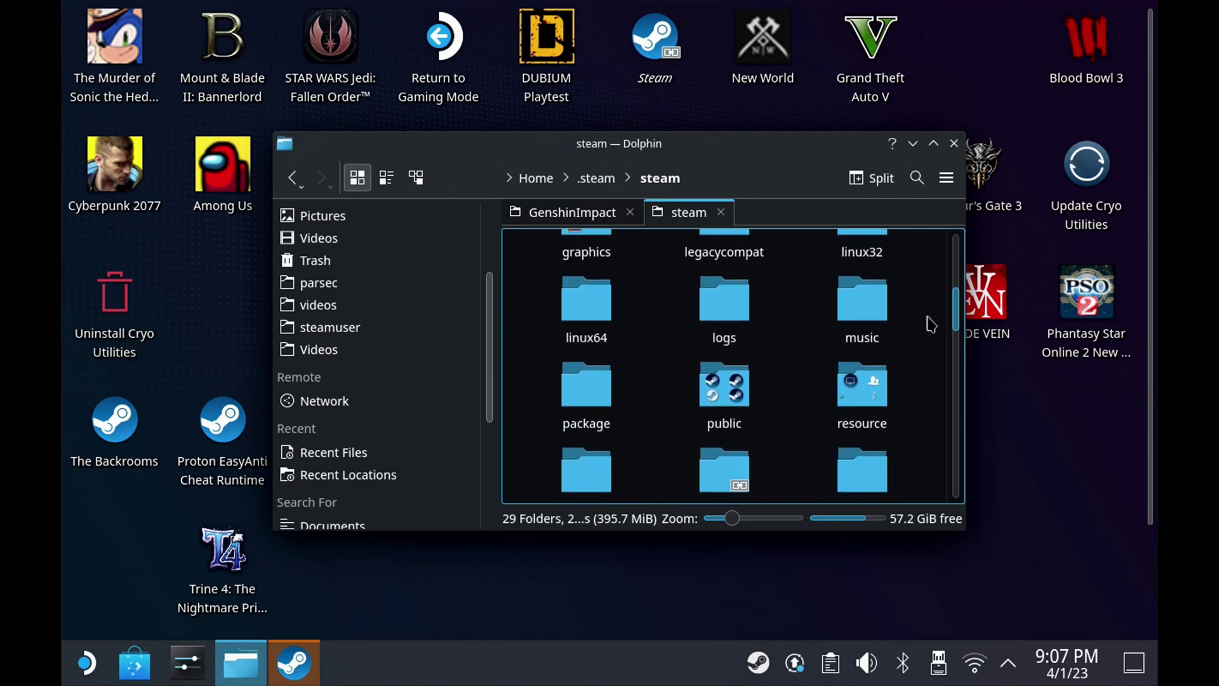
scroll(924, 333, "down", 3)
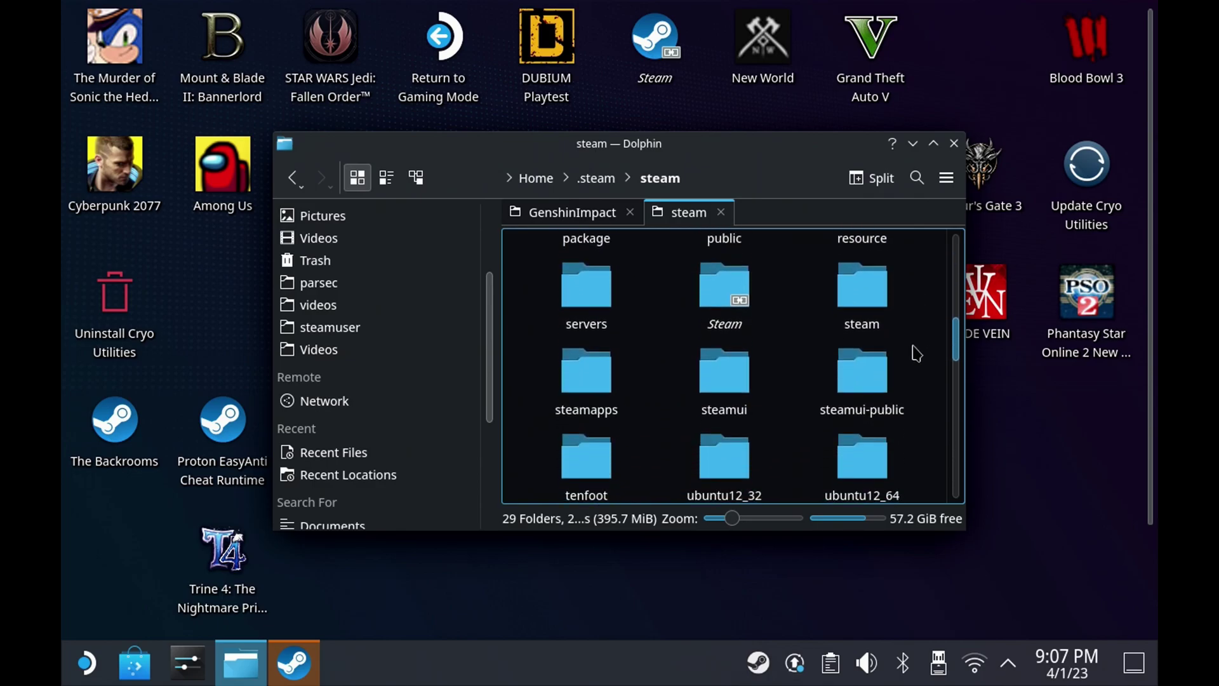
double_click(584, 376)
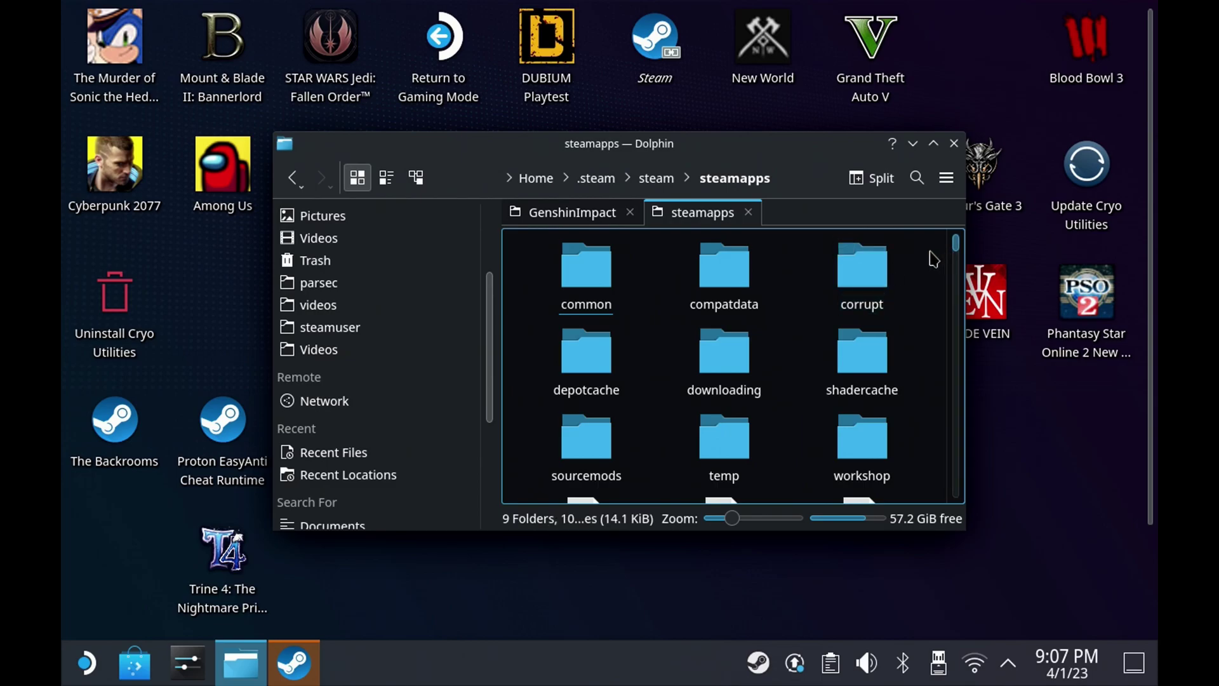
left_click(743, 266)
double_click(743, 267)
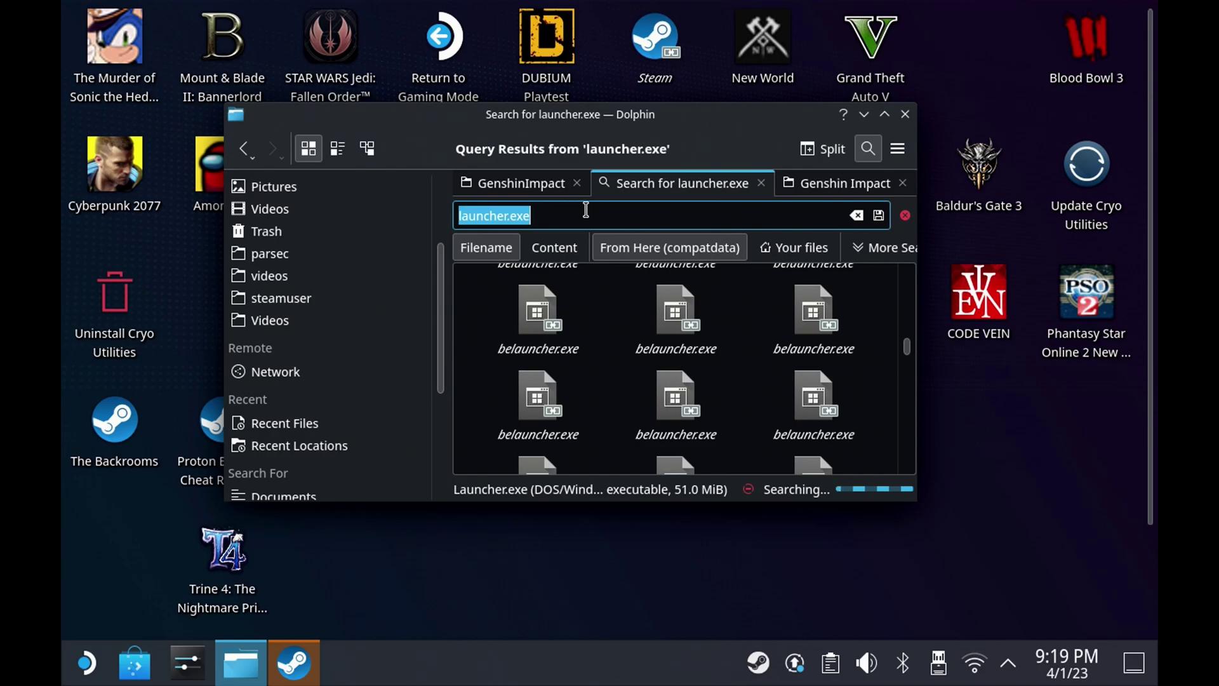
Search compatdata for 'genshin impact game' and open the found folder
type("genshin impact game")
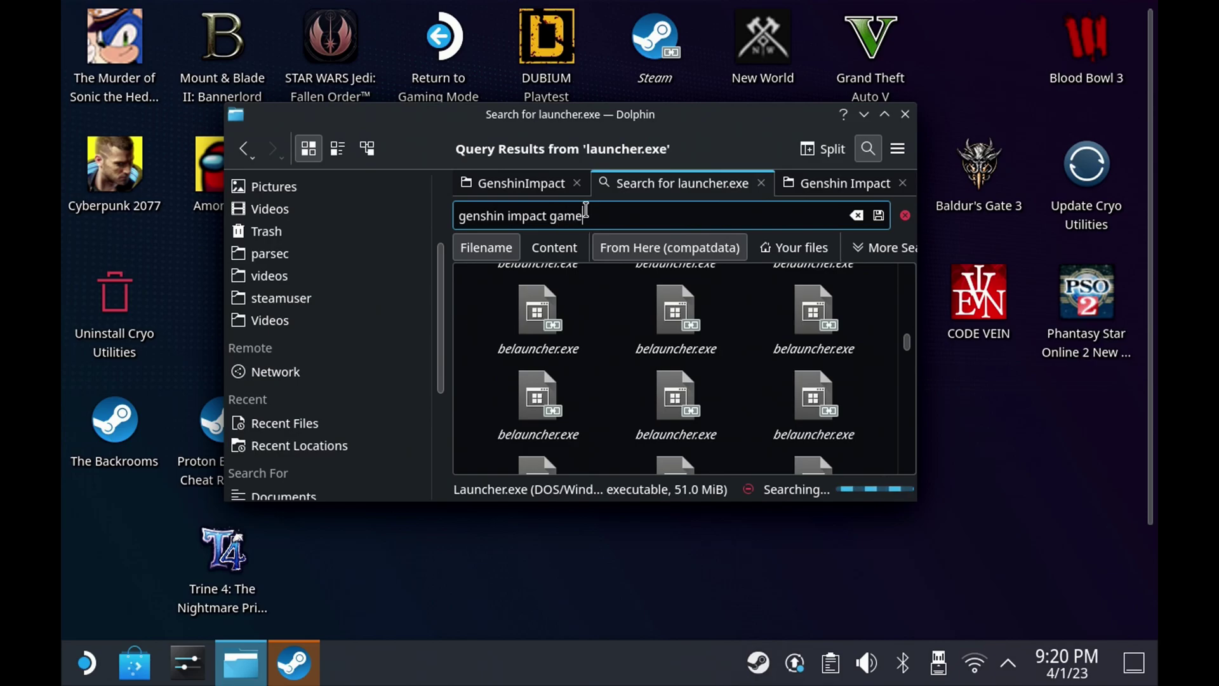
key("Return")
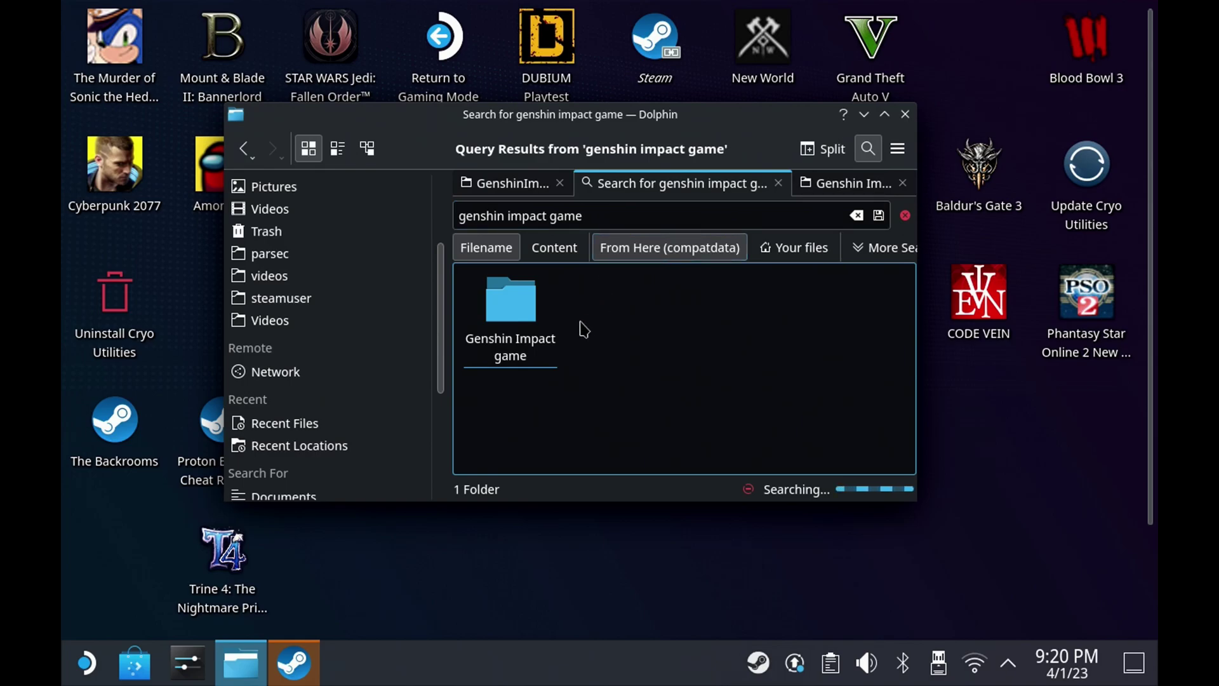
double_click(524, 310)
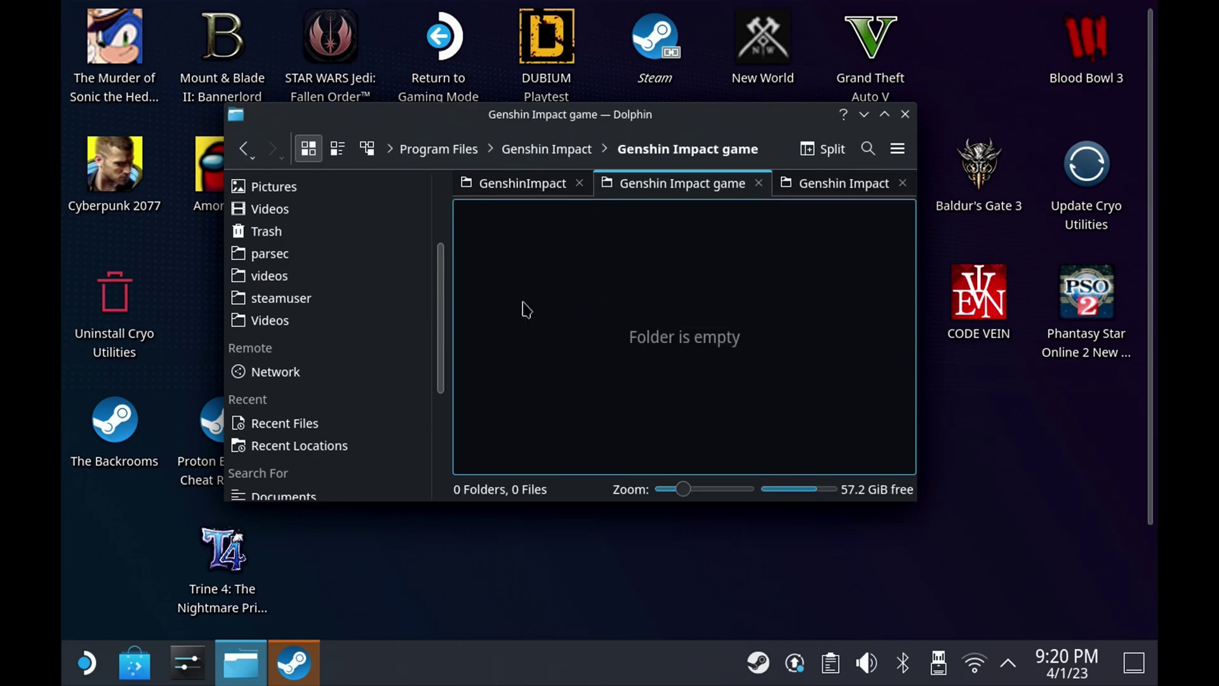
Locate launcher.exe in the parent Genshin Impact folder, then bring Steam's library forward
left_click(562, 153)
scroll(612, 299, "down", 5)
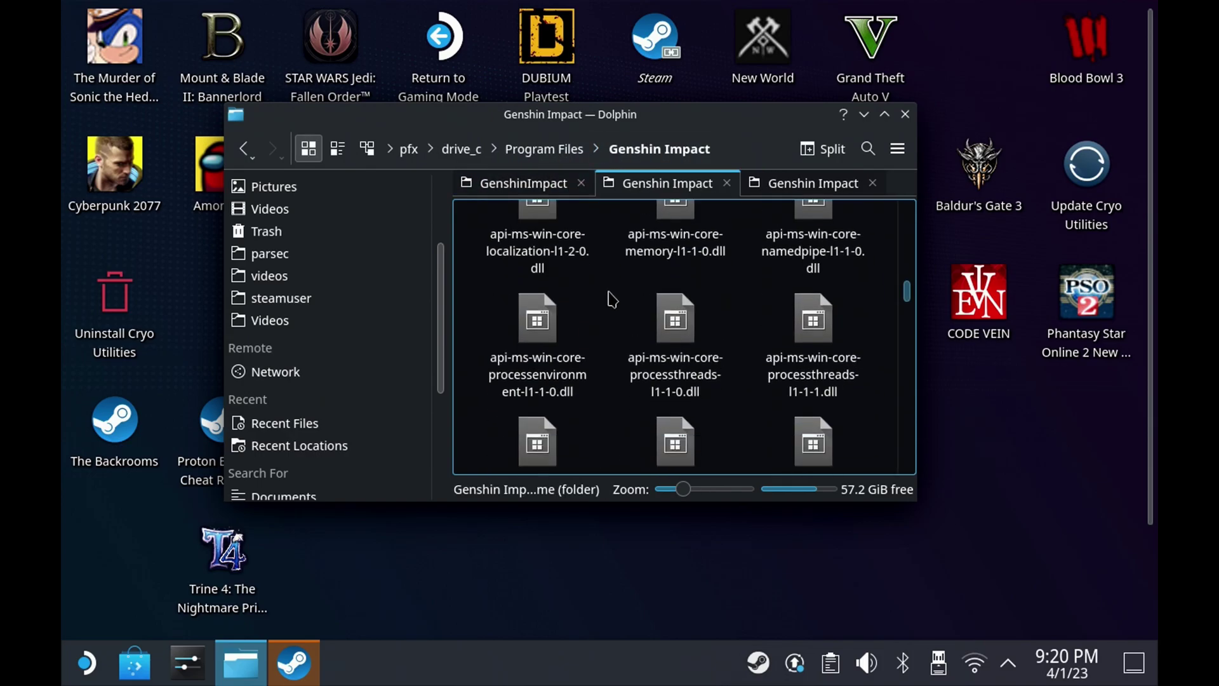
scroll(612, 299, "down", 10)
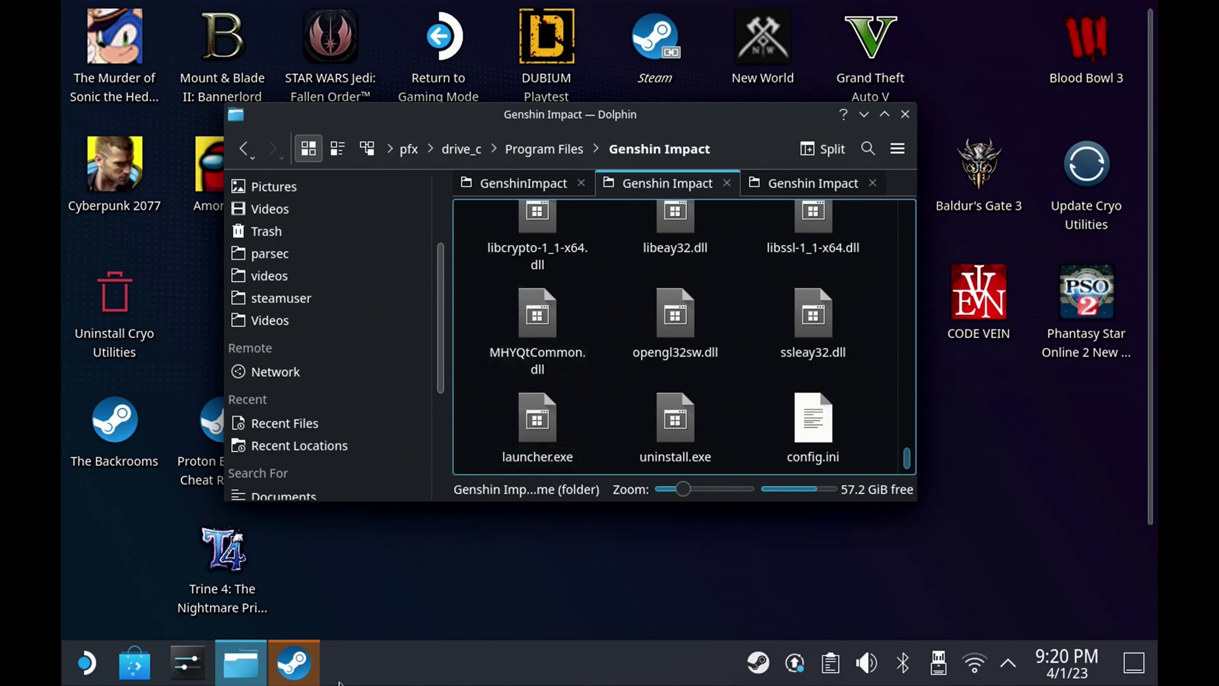
left_click(293, 662)
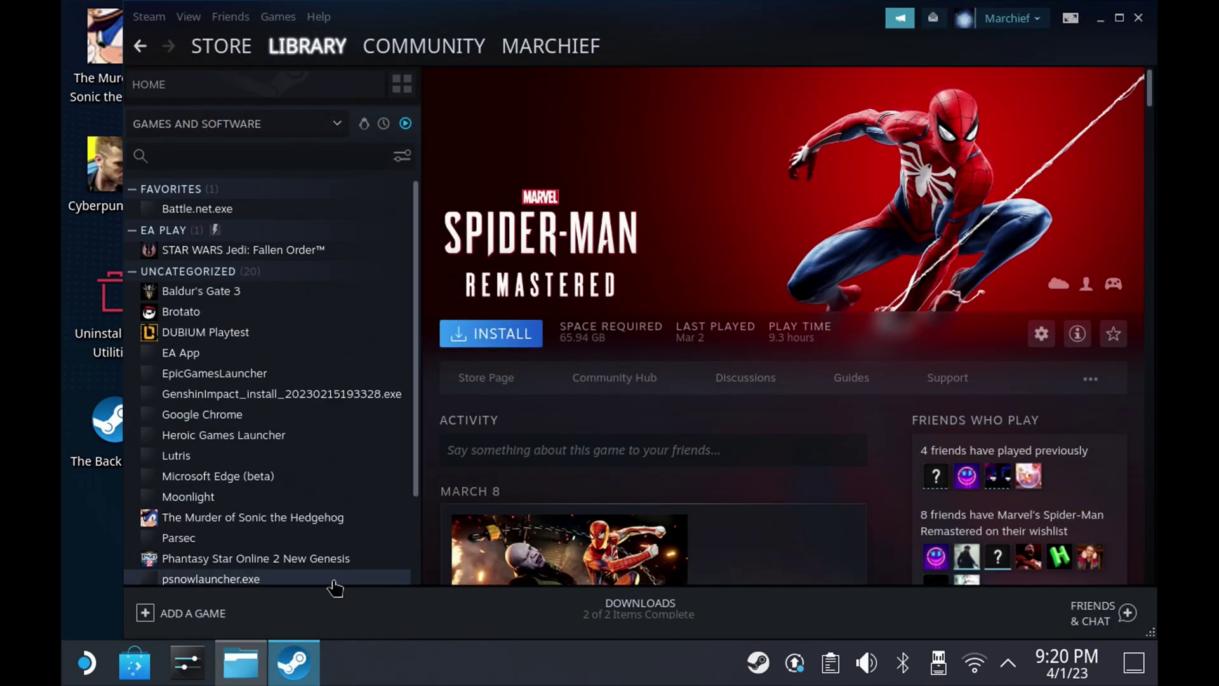
Remove the GenshinImpact_install entry from the library using Manage > Remove non-Steam game
left_click(256, 400)
right_click(258, 400)
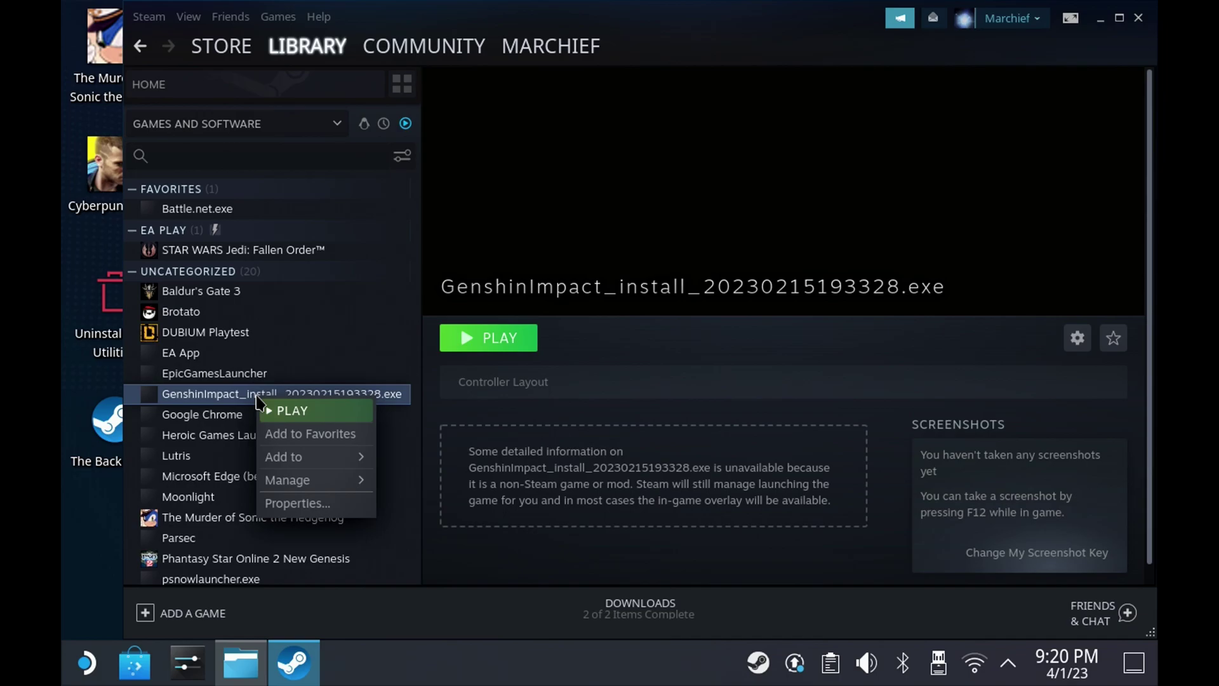
mouse_move(359, 481)
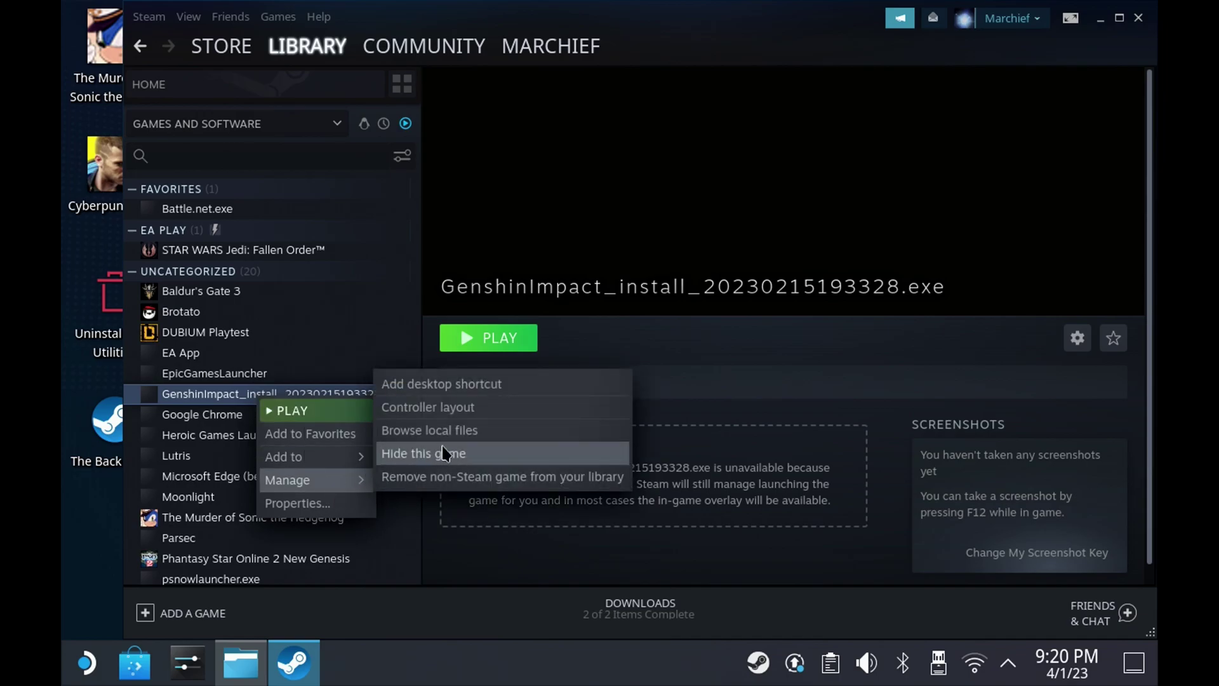
left_click(444, 481)
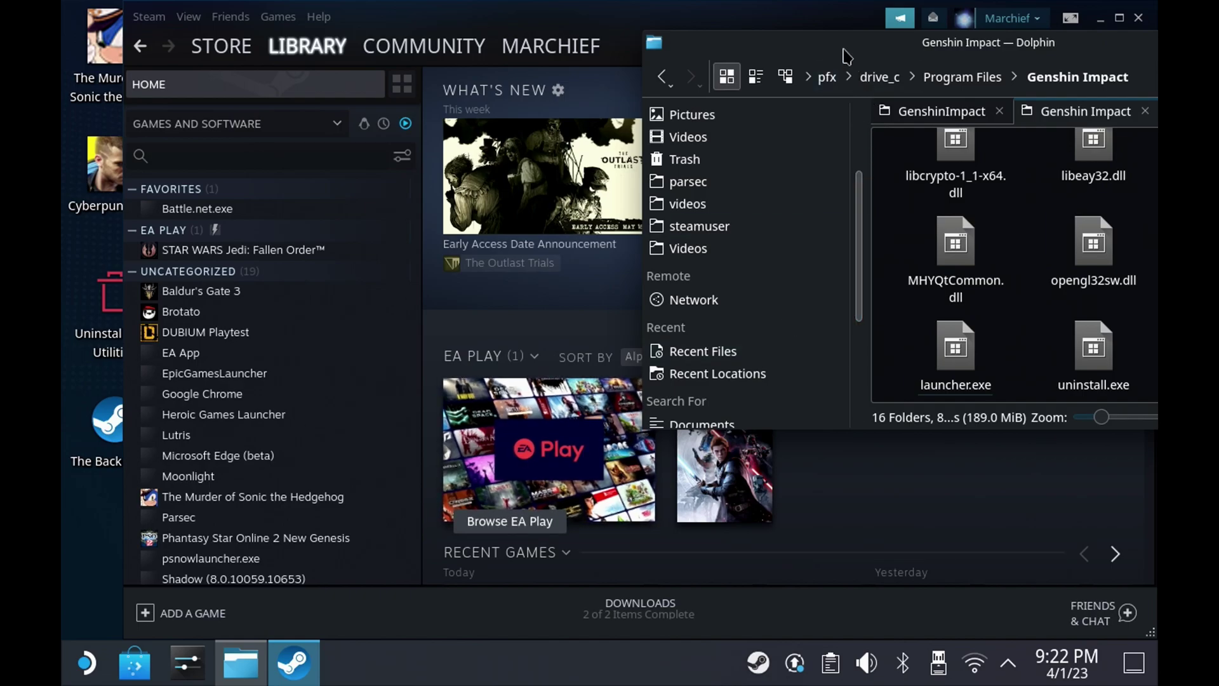
Copy Dolphin's full Genshin Impact folder path under drive_c/Program Files, then bring Steam back
left_click_drag(846, 56, 679, 194)
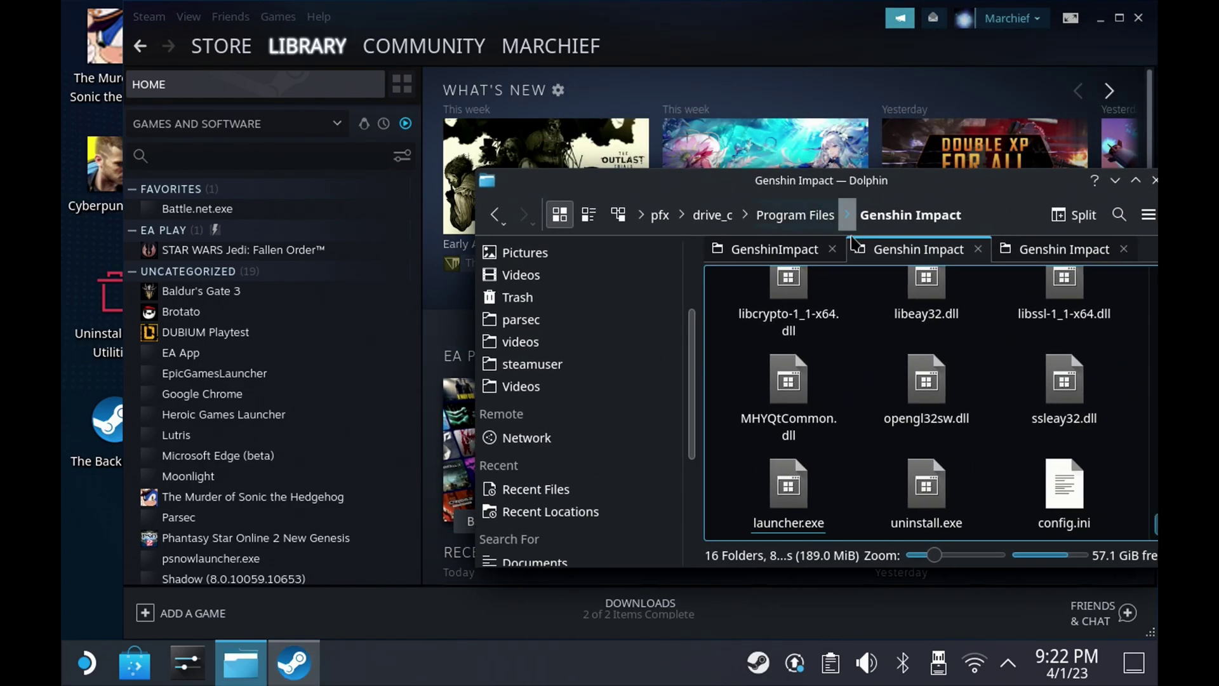
left_click(985, 204)
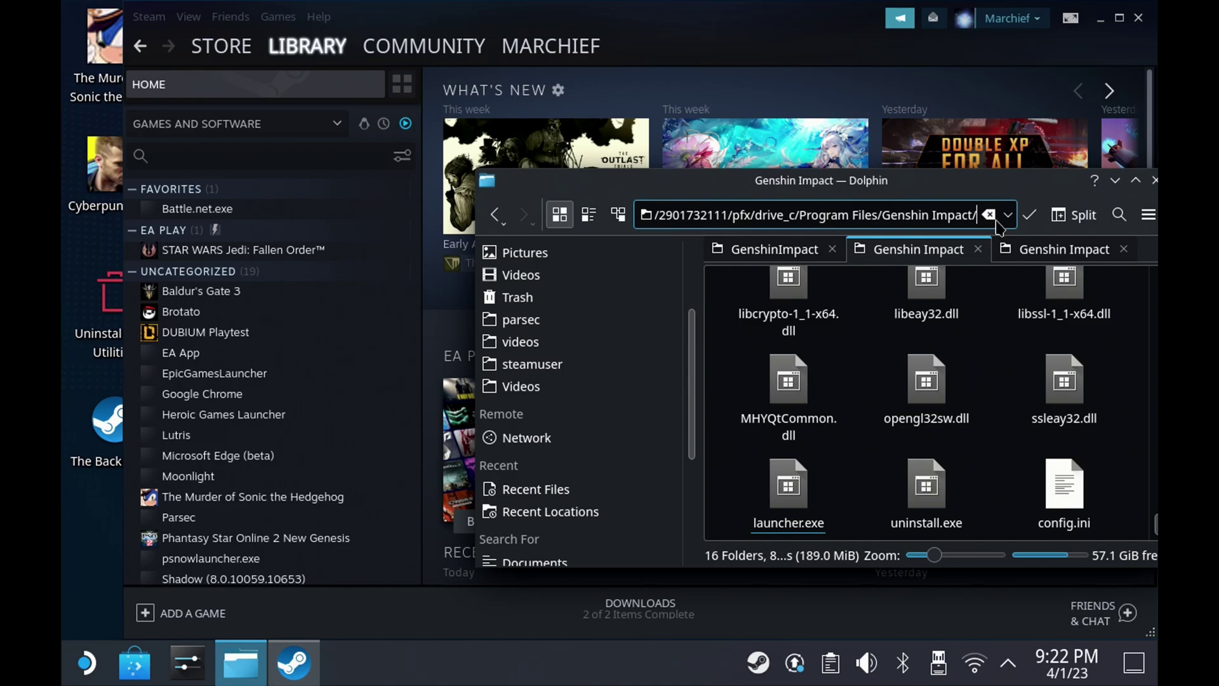
triple_click(958, 210)
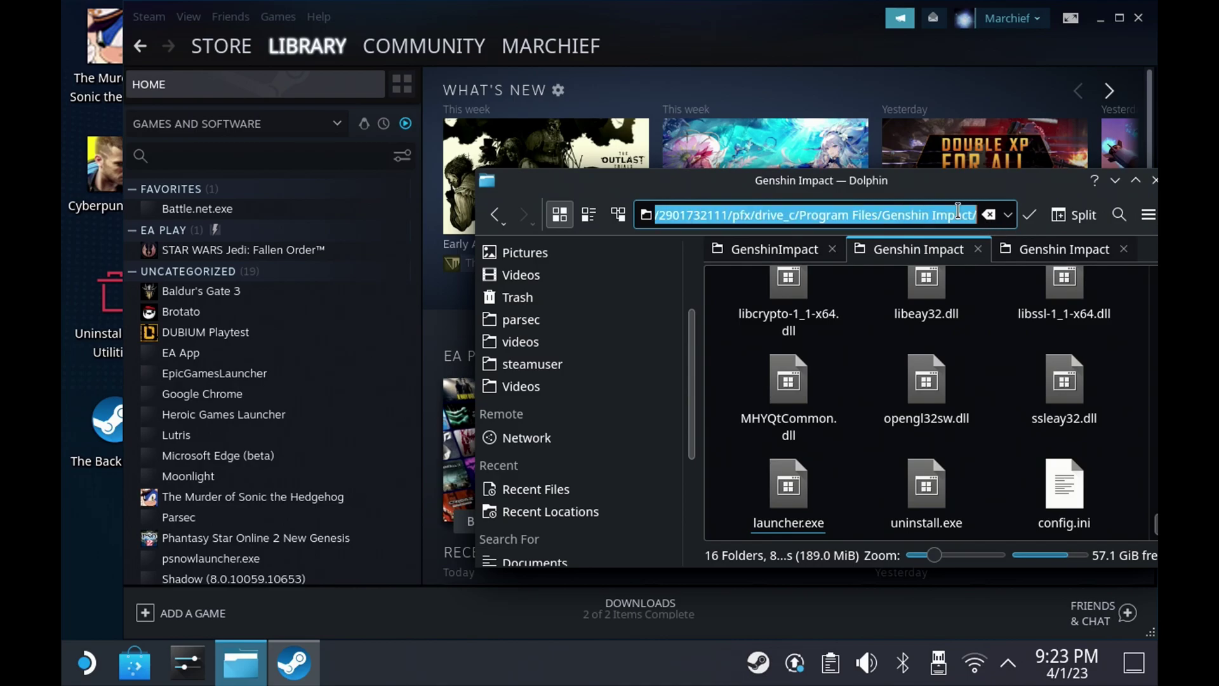
right_click(960, 218)
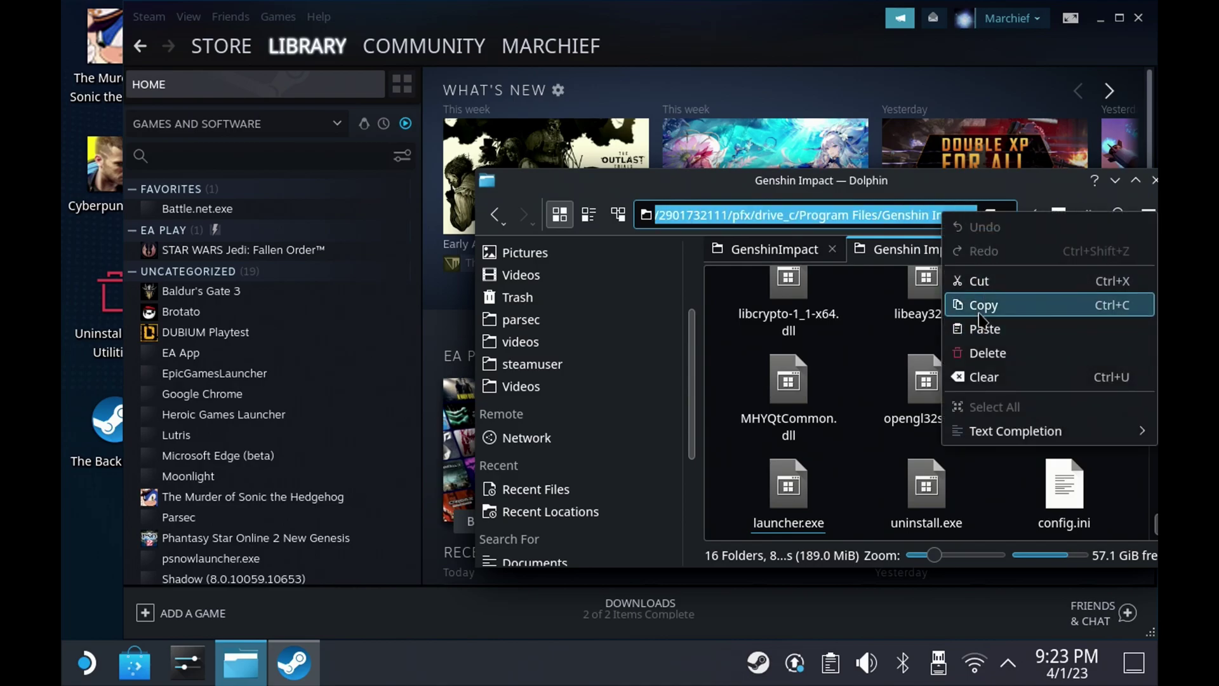
left_click(982, 306)
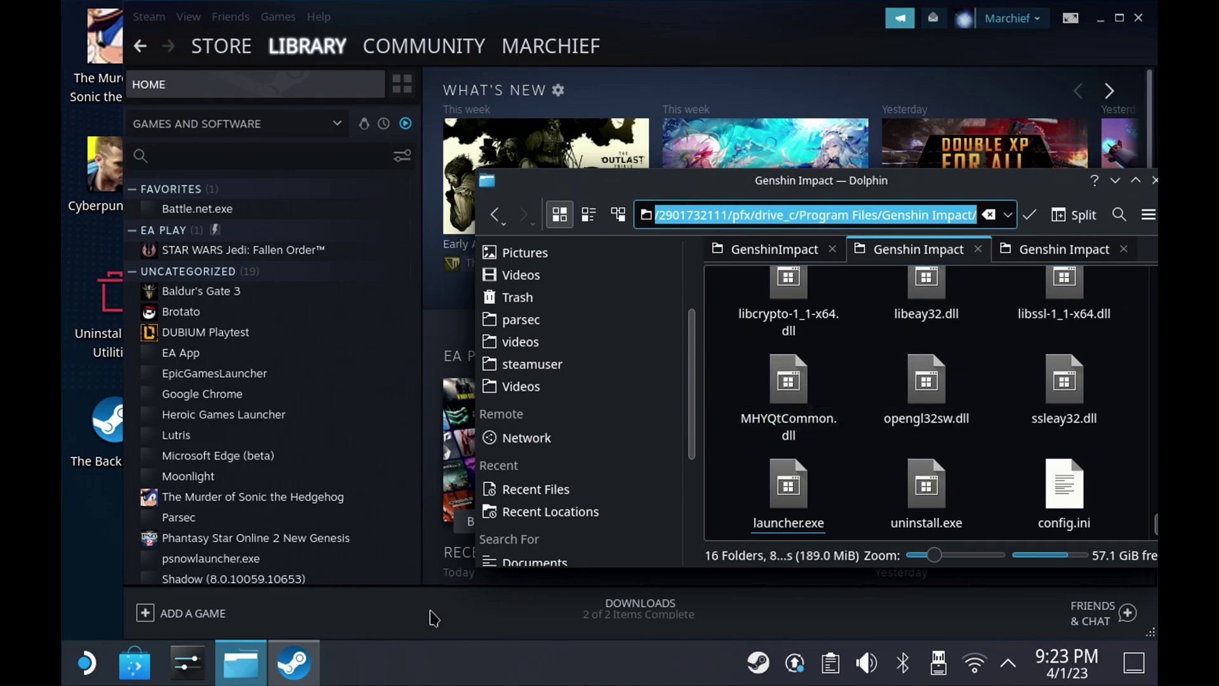
left_click(410, 620)
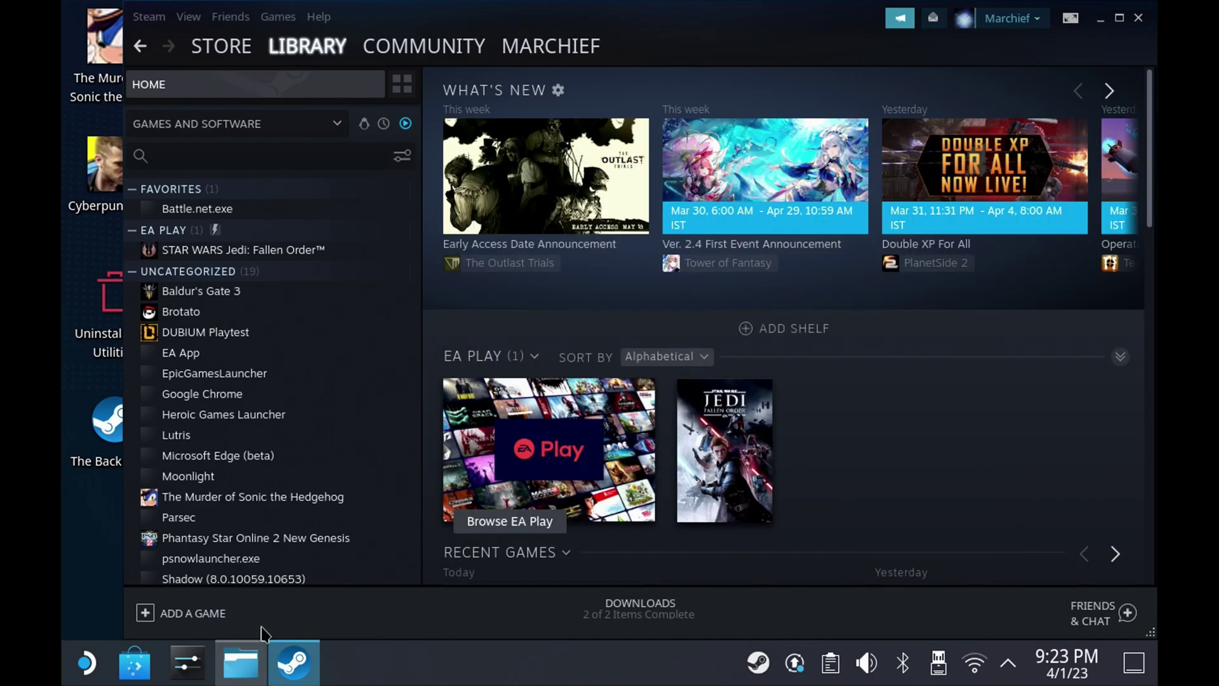
Start adding a non-Steam game and browse for it with the file filter set to All Files
left_click(218, 621)
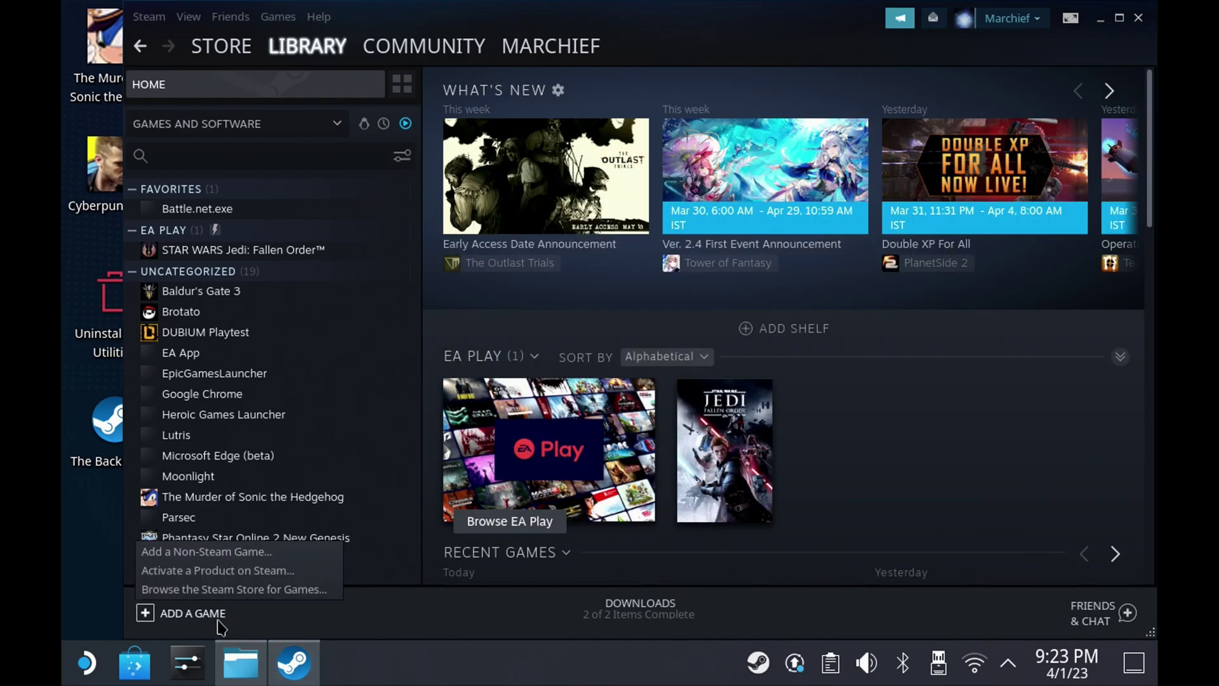
left_click(229, 556)
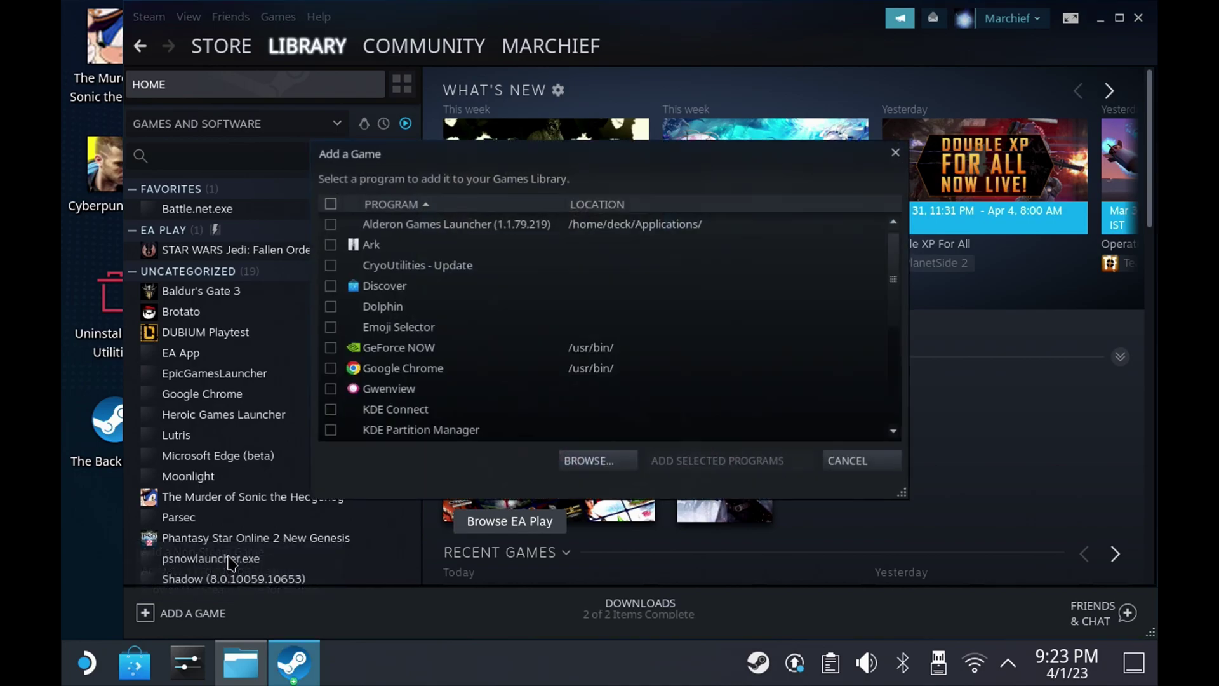
left_click(589, 458)
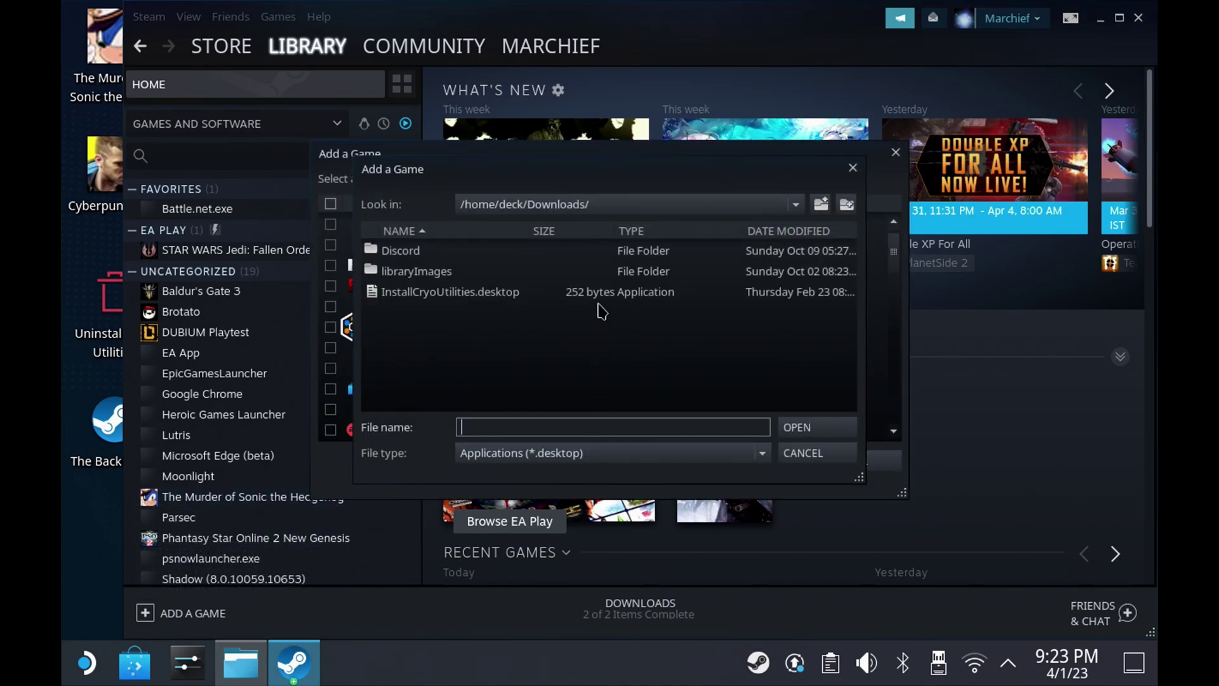
left_click(566, 452)
left_click(566, 475)
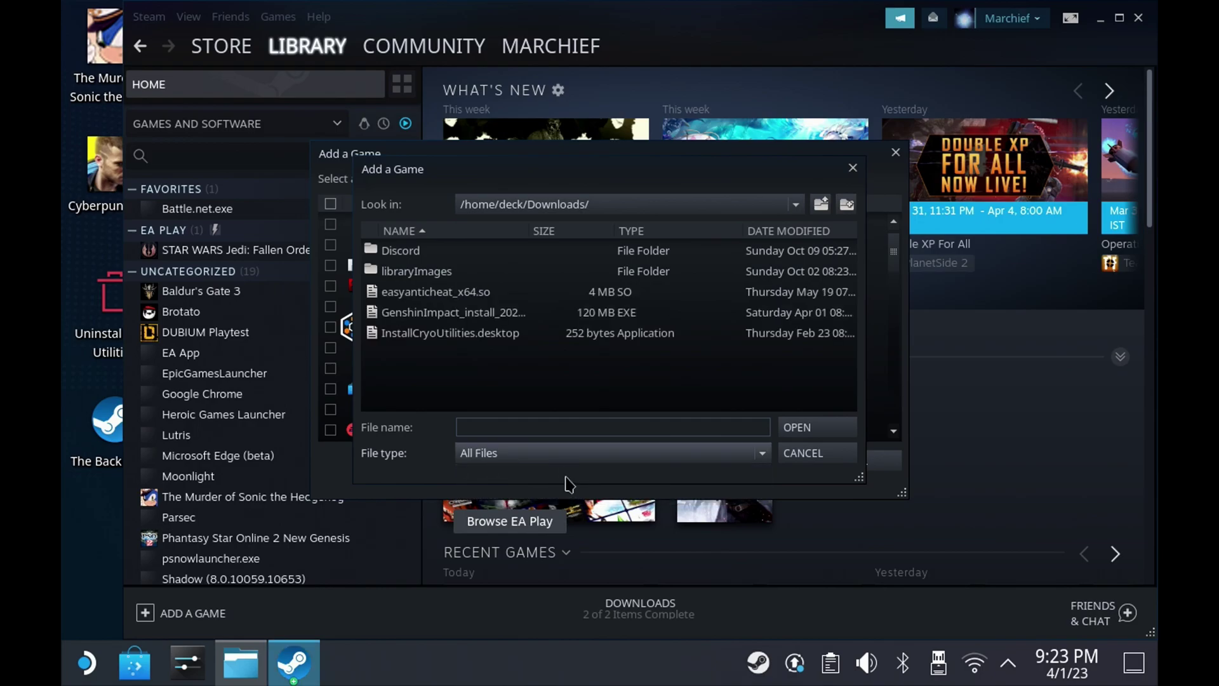
Paste the copied Genshin Impact folder path and pick launcher.exe from that folder
right_click(583, 437)
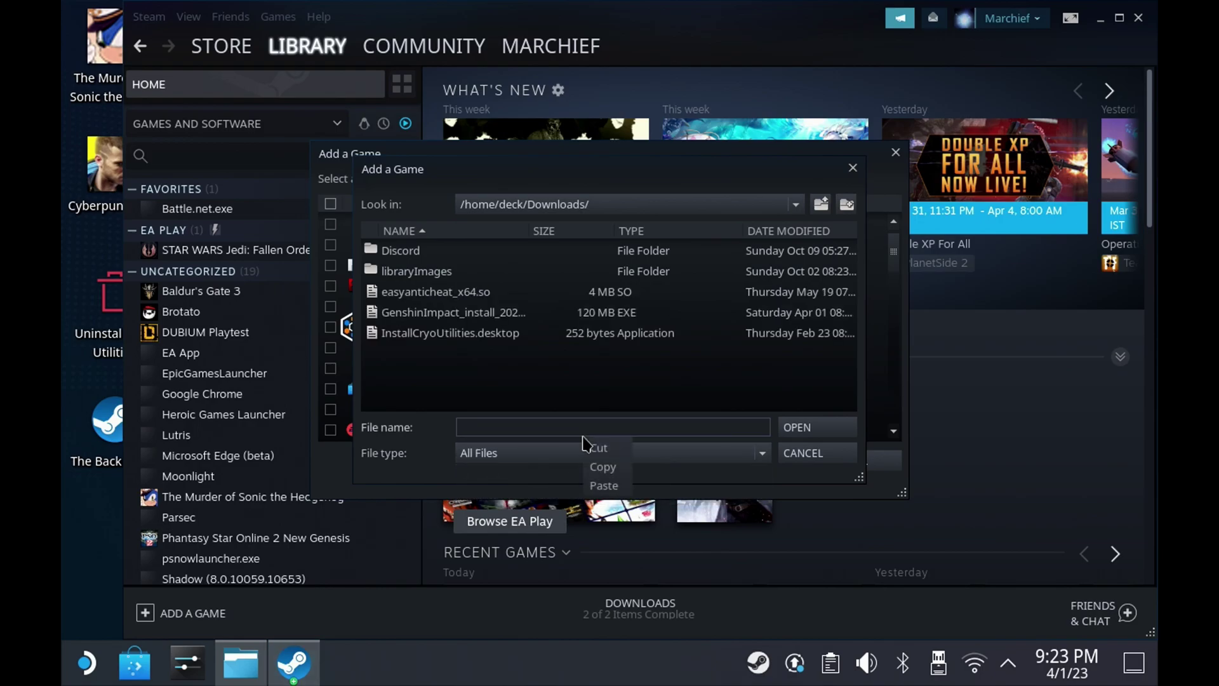
left_click(602, 494)
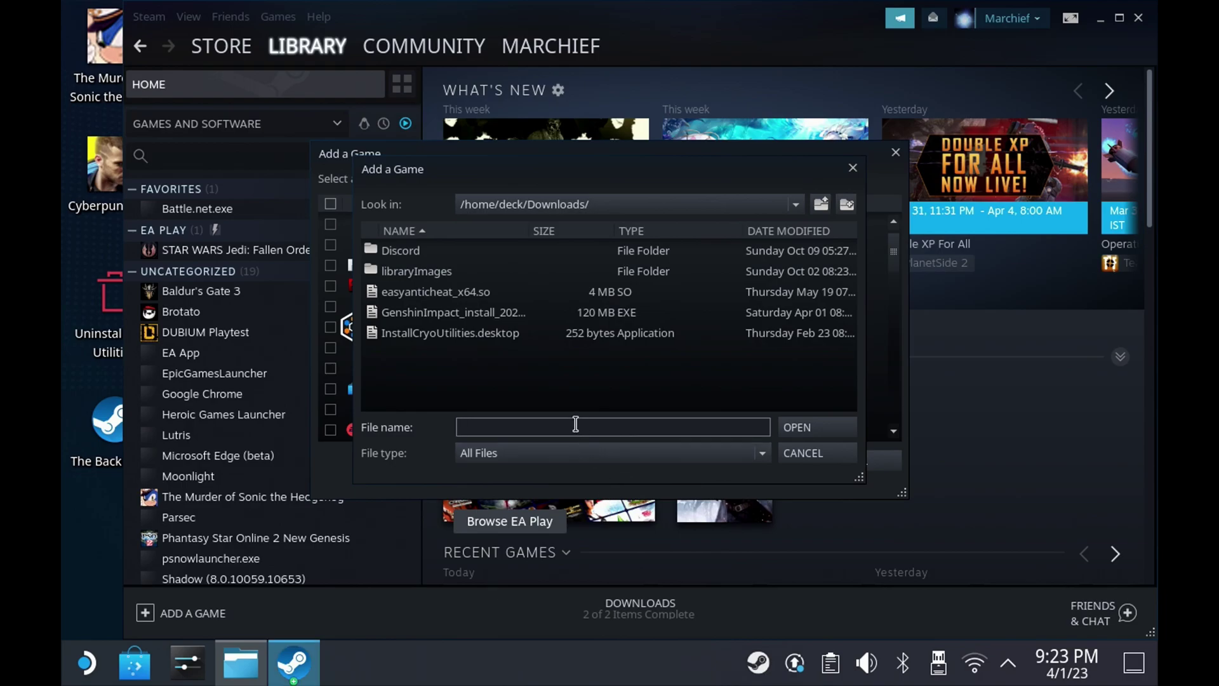
key("ctrl+v")
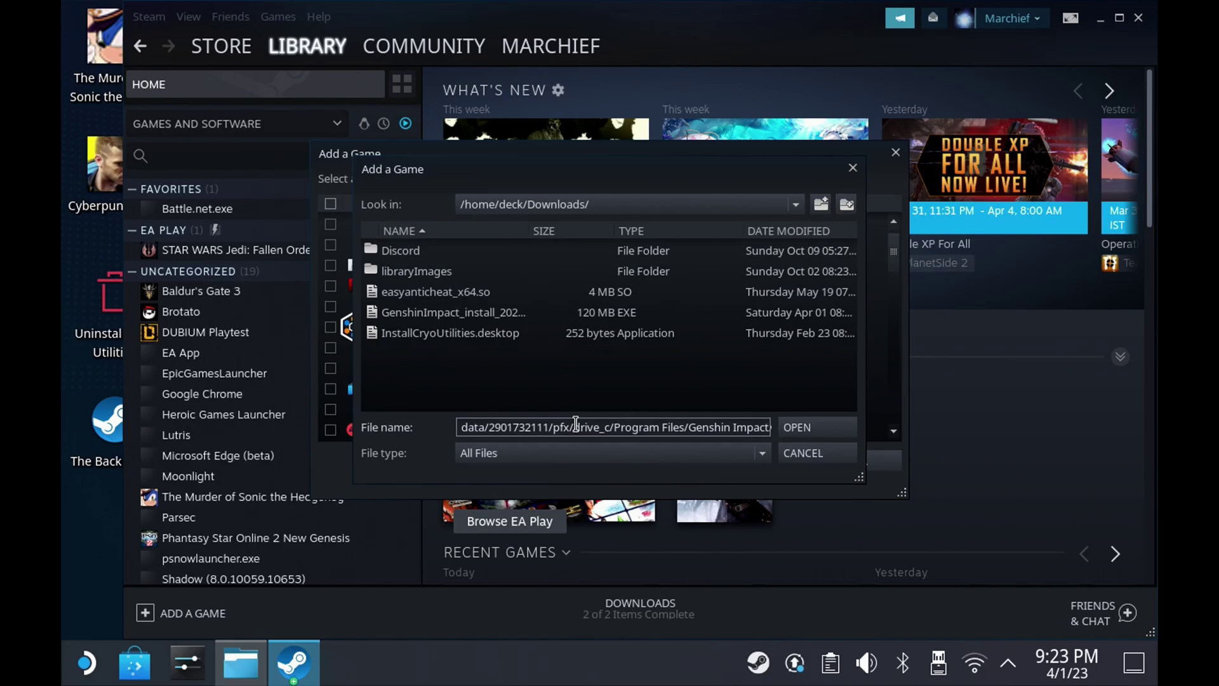
left_click(794, 432)
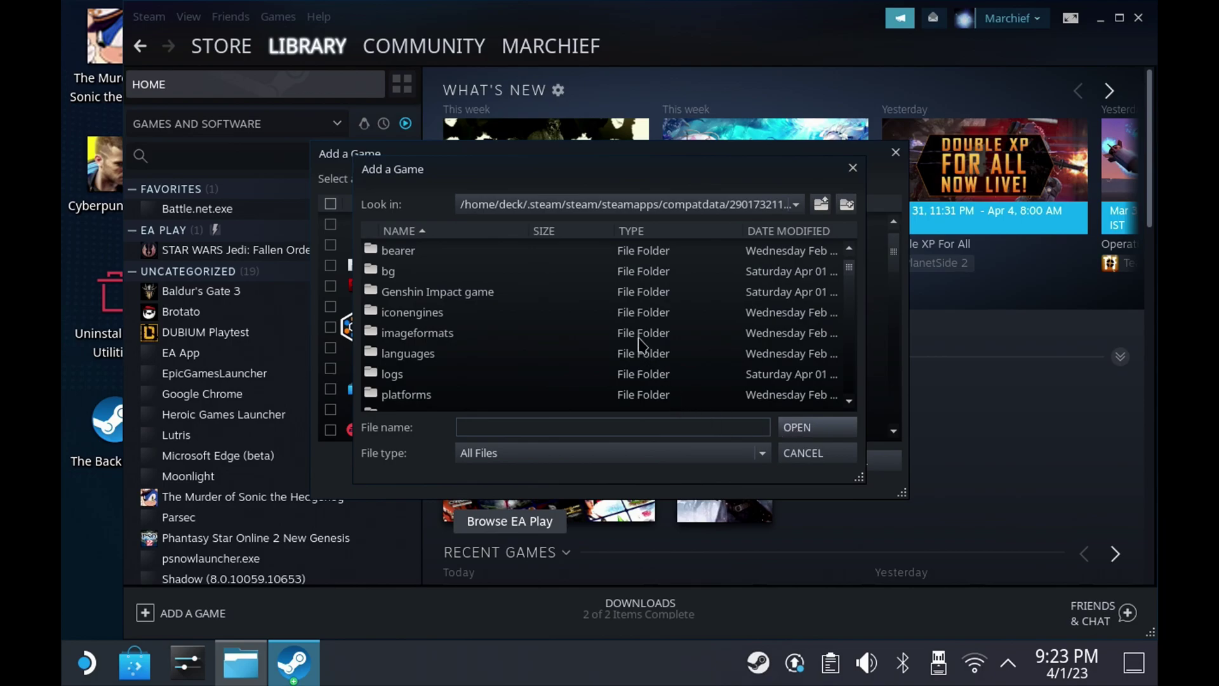
scroll(443, 316, "down", 15)
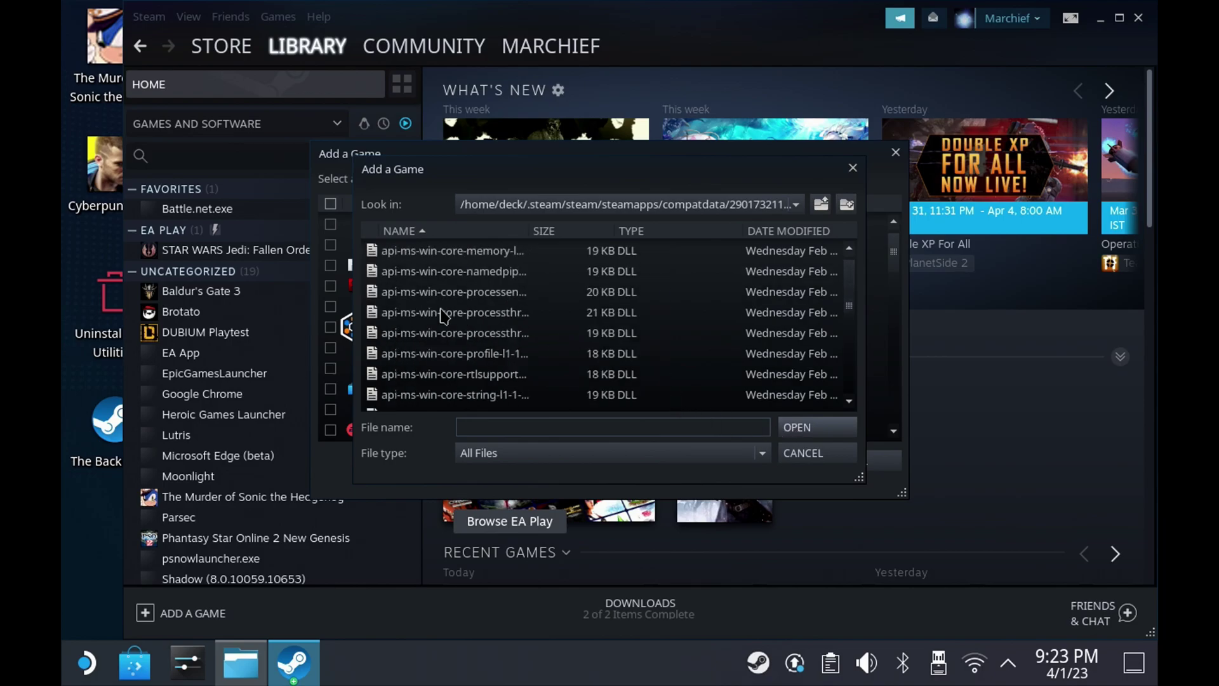
scroll(442, 315, "up", 4)
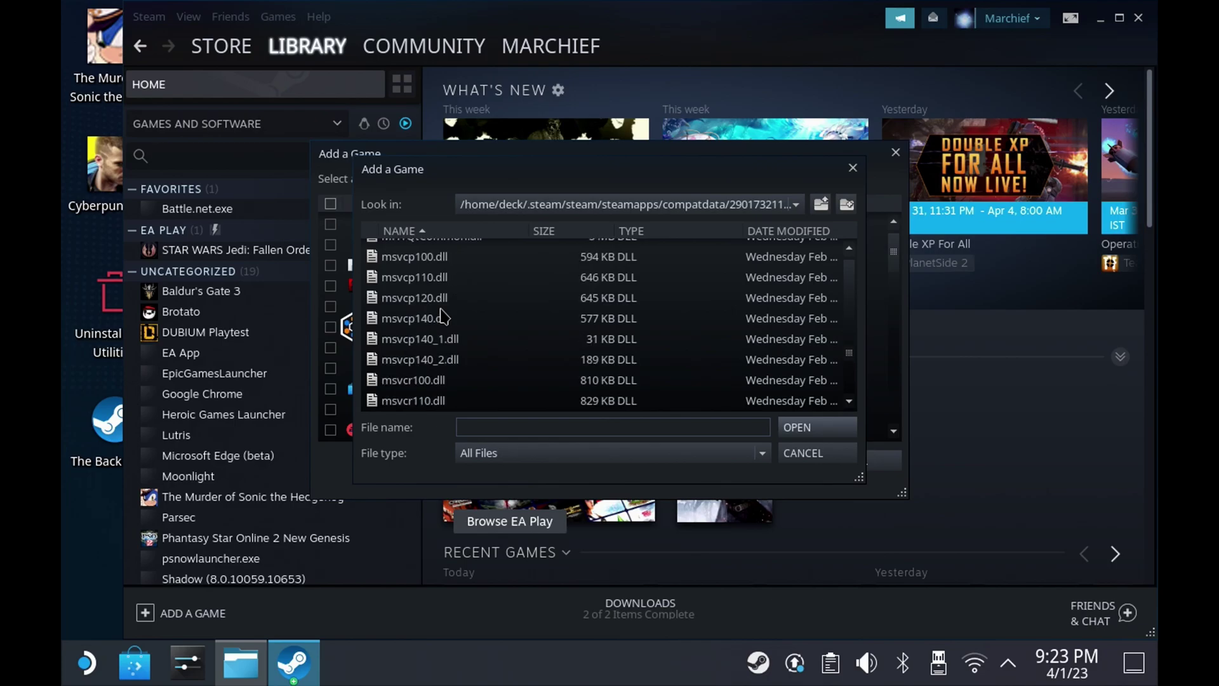
scroll(443, 316, "up", 1)
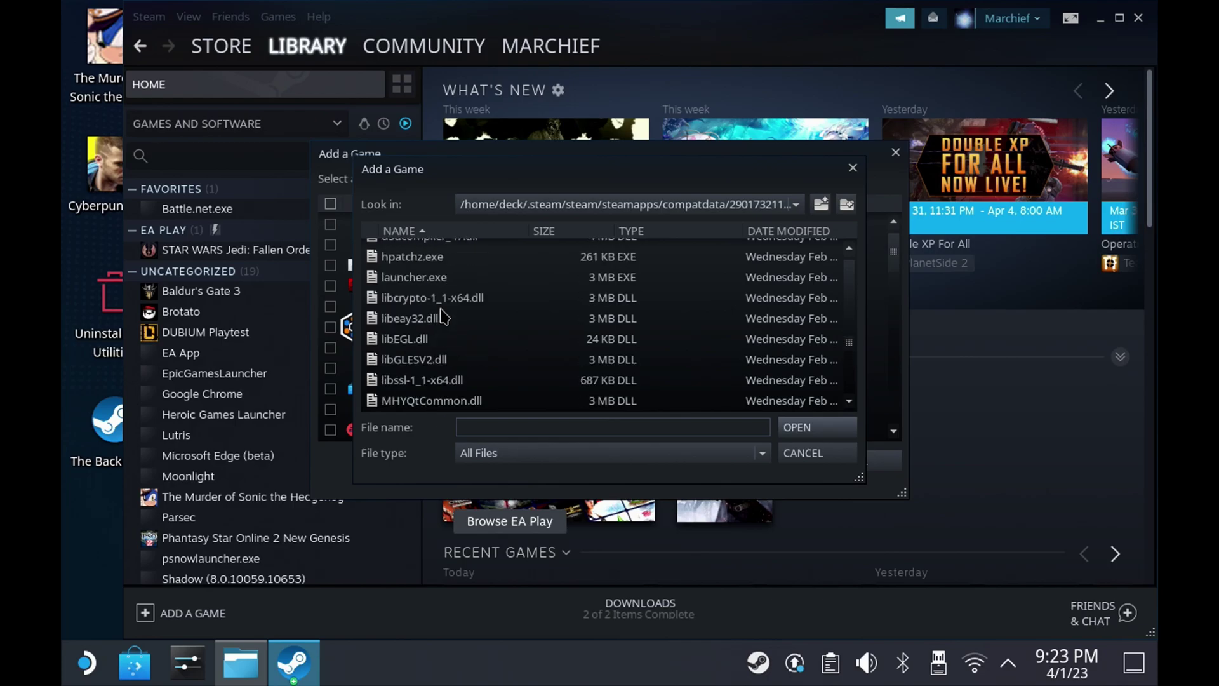
double_click(435, 277)
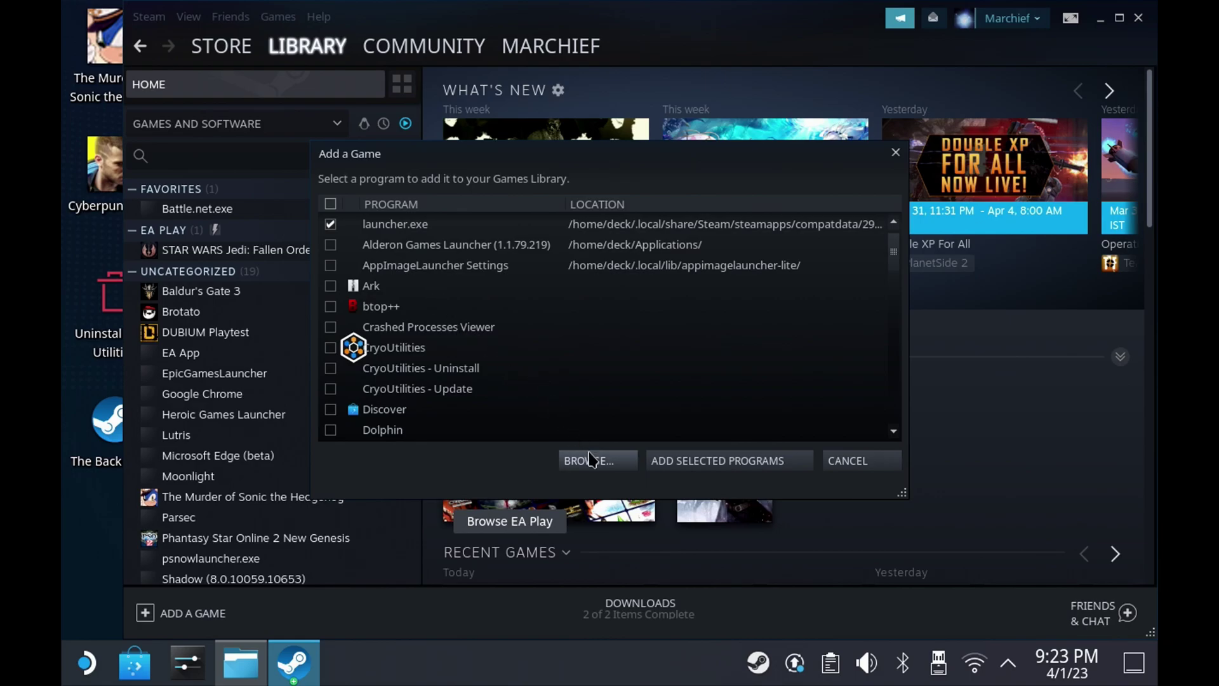
Add launcher.exe to the library and force it to run with Proton Experimental
left_click(714, 461)
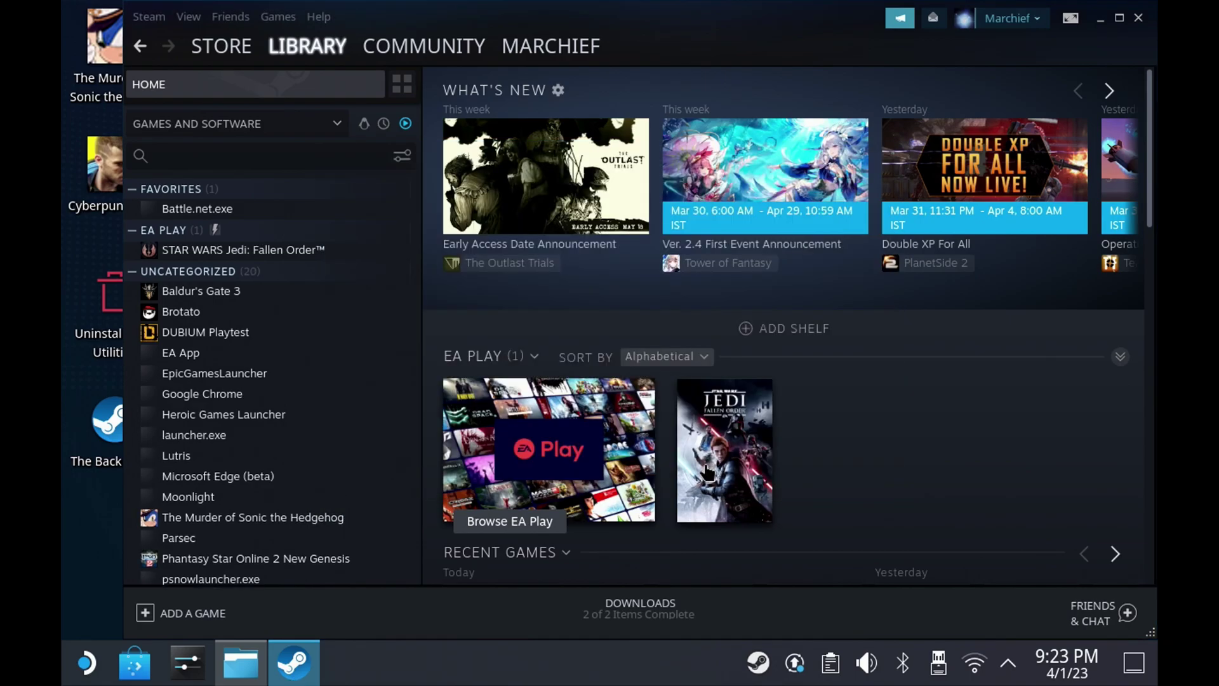
left_click(230, 439)
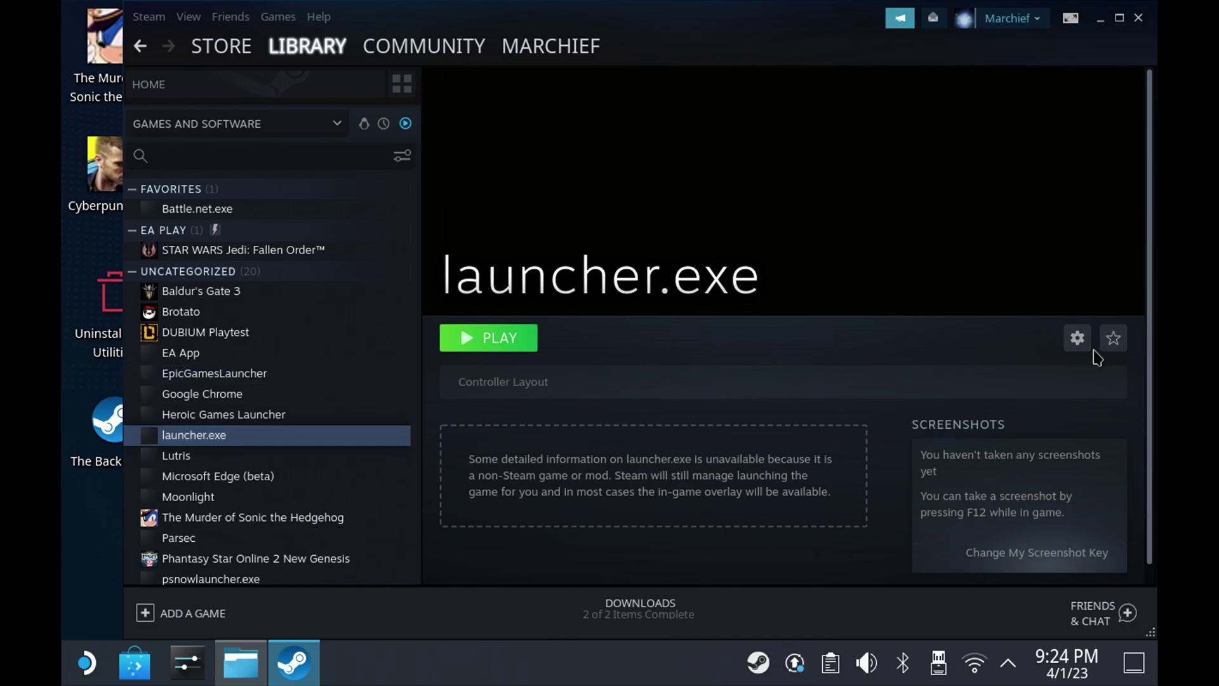
left_click(1078, 337)
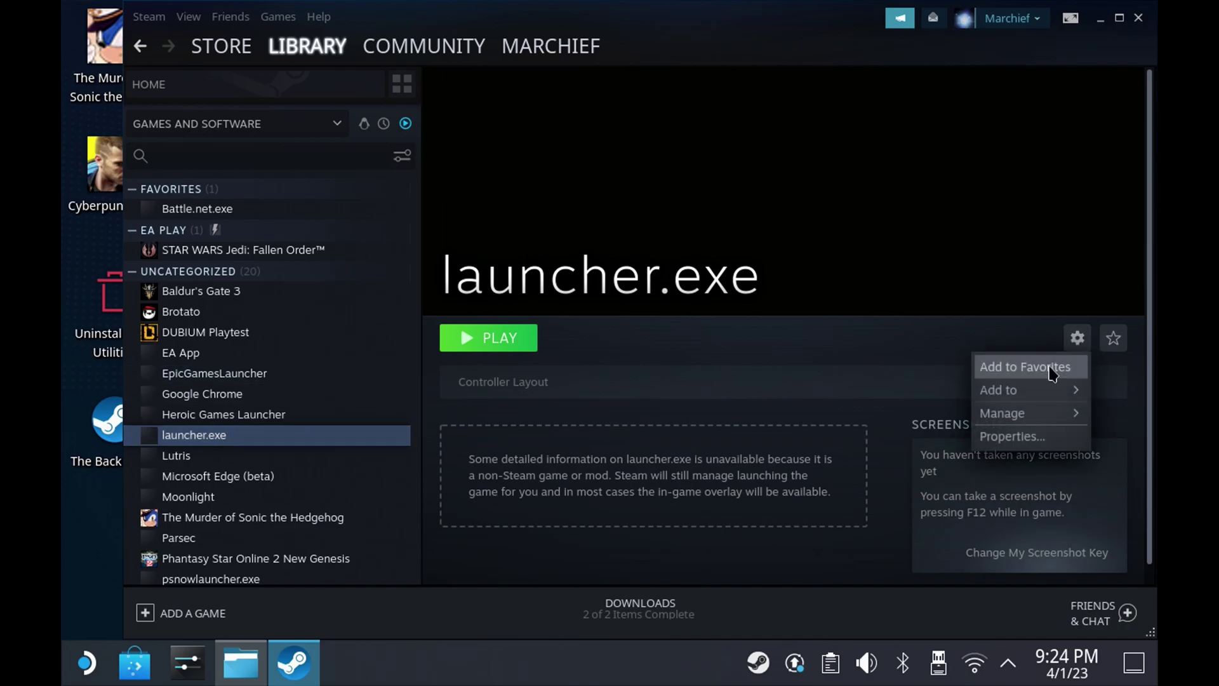
left_click(1011, 439)
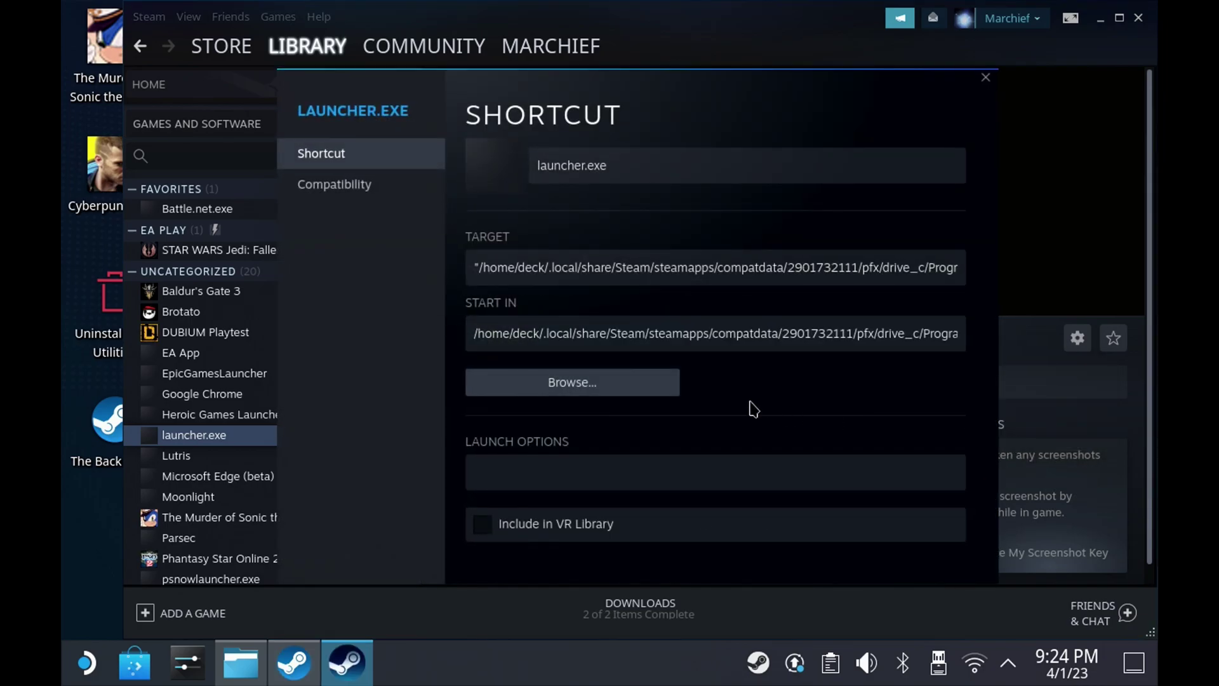
left_click(350, 198)
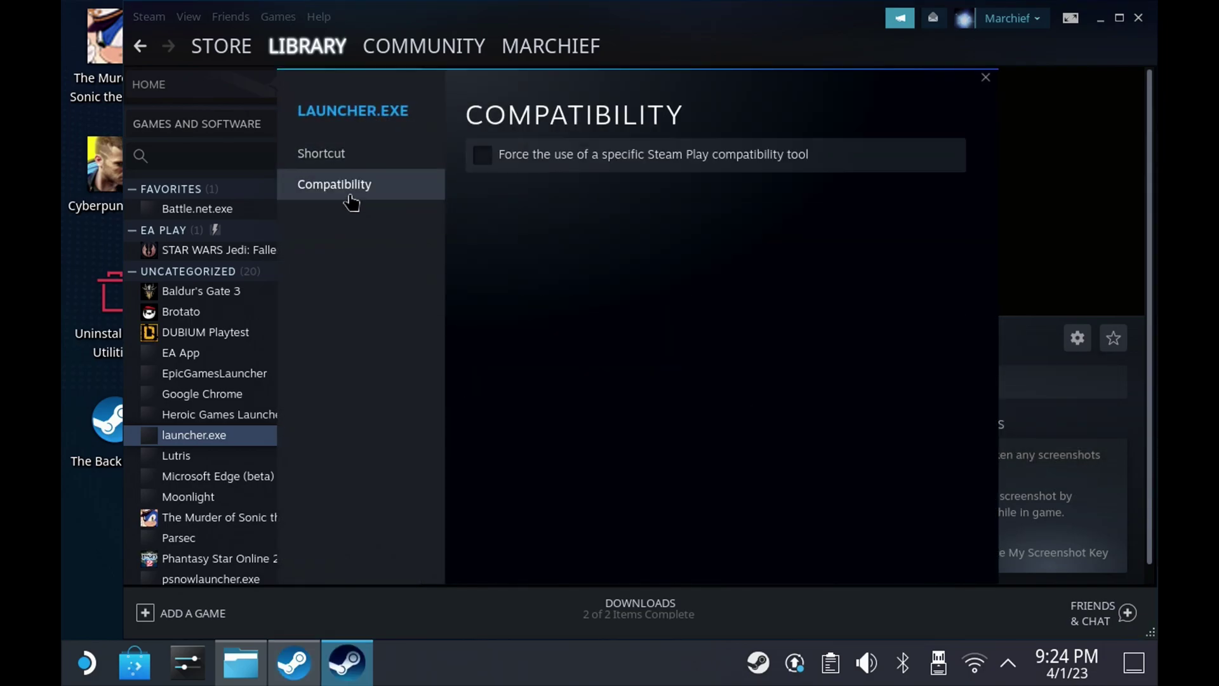
left_click(511, 166)
left_click(550, 211)
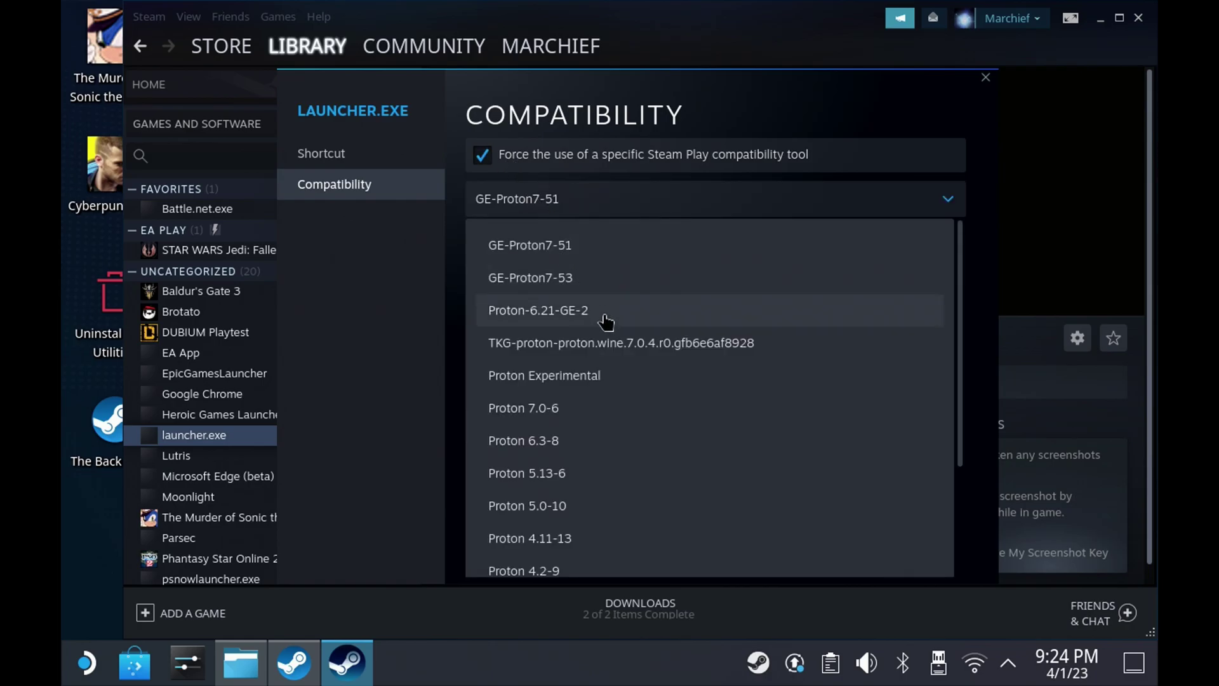
left_click(595, 375)
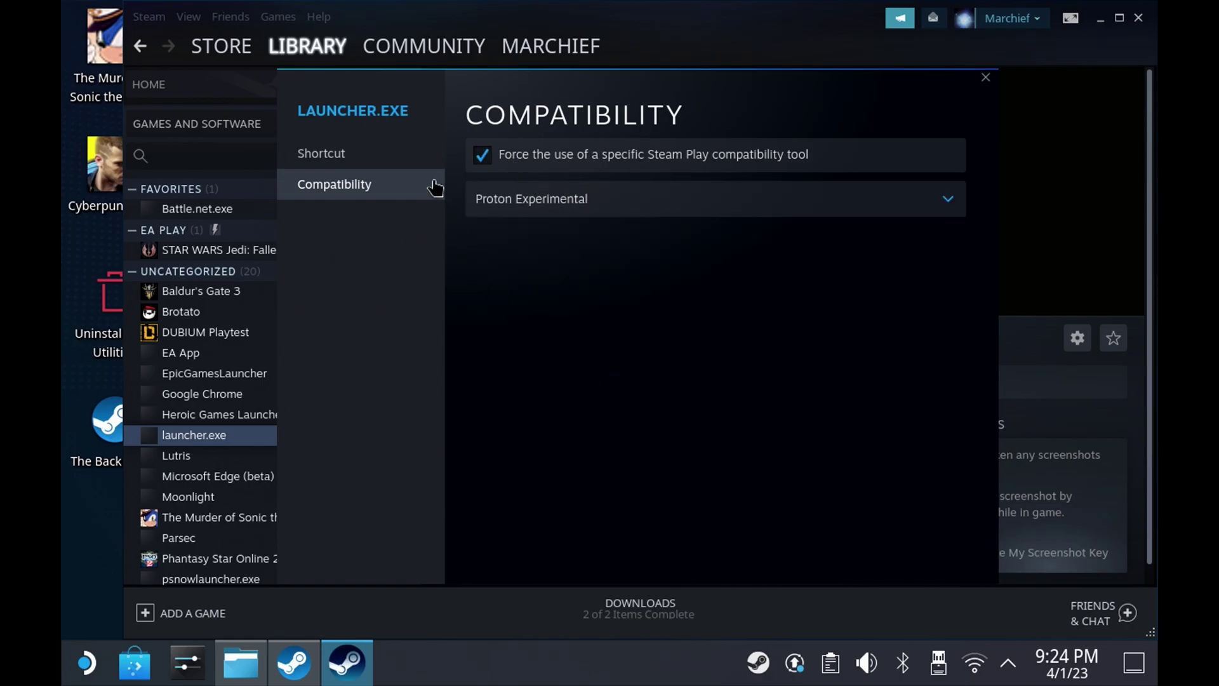
Rename the launcher.exe shortcut to 'Genshin Impact' and close its properties
left_click(394, 160)
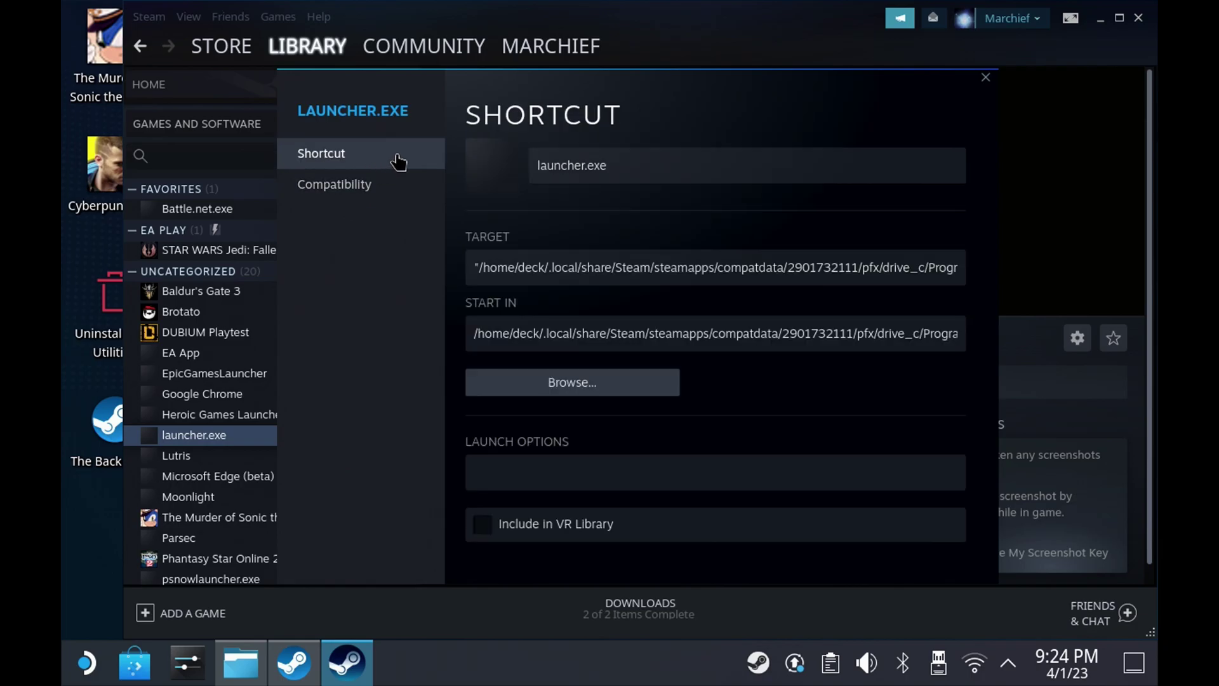
double_click(556, 156)
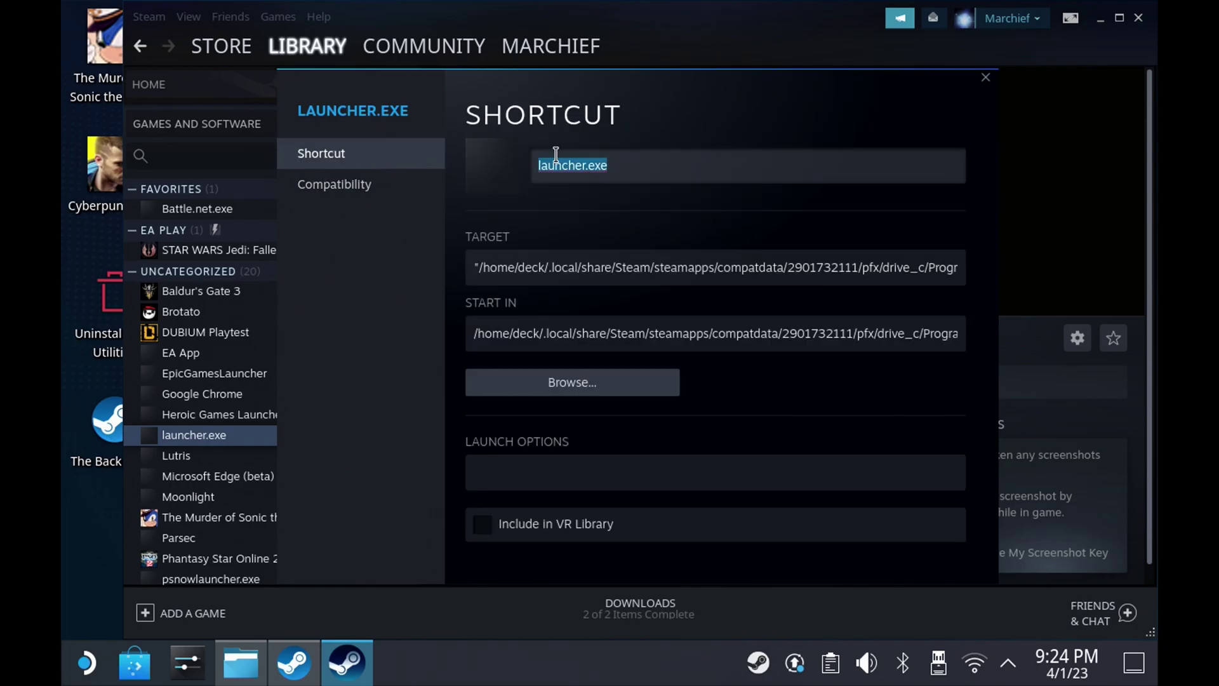
type("Genshin Impact")
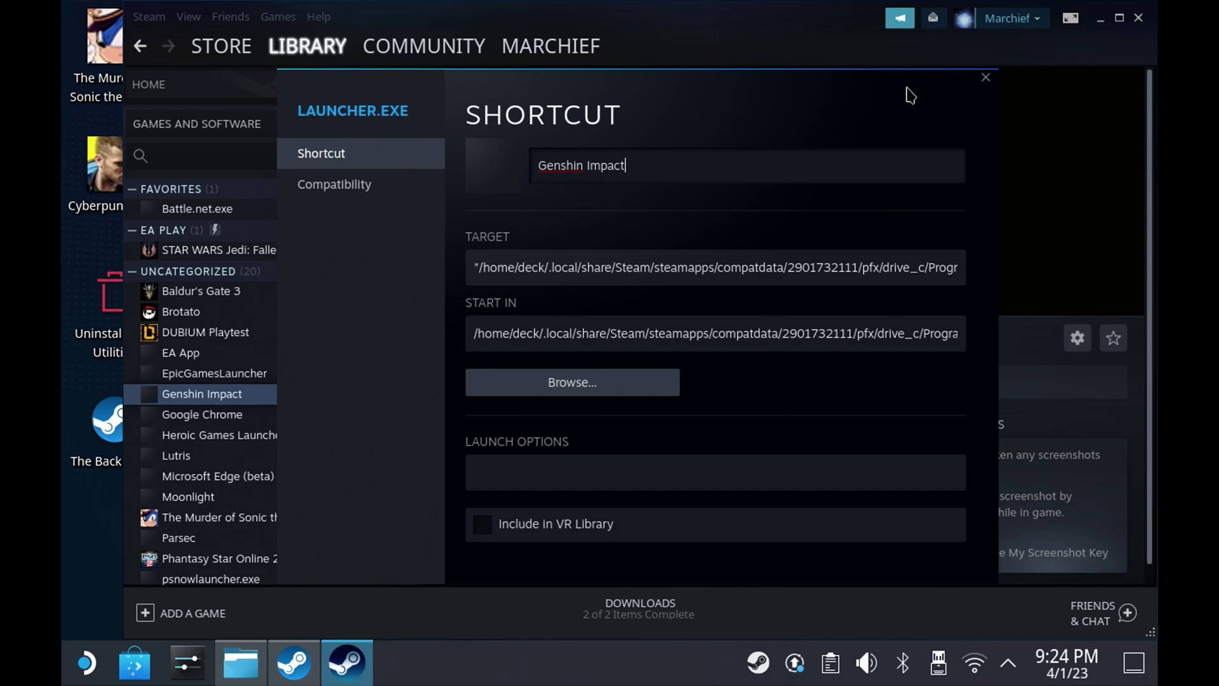
left_click(986, 79)
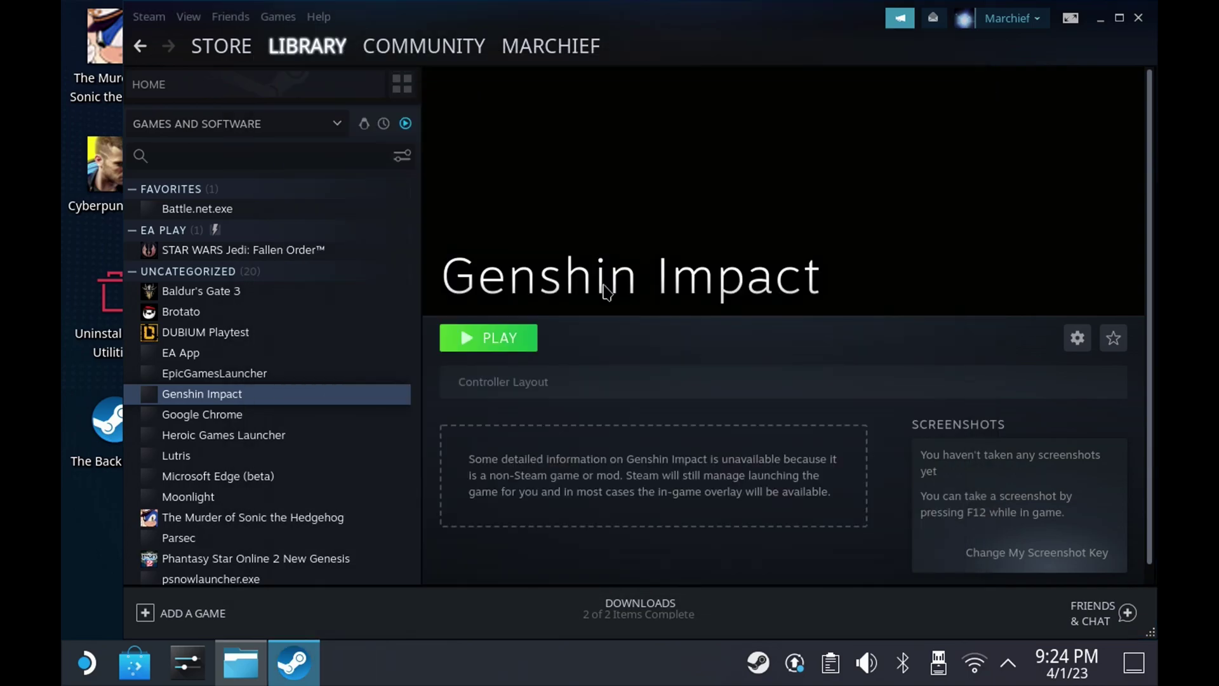
Launch Genshin Impact through Steam, confirm the launcher settings, and start verifying the game files
left_click(483, 341)
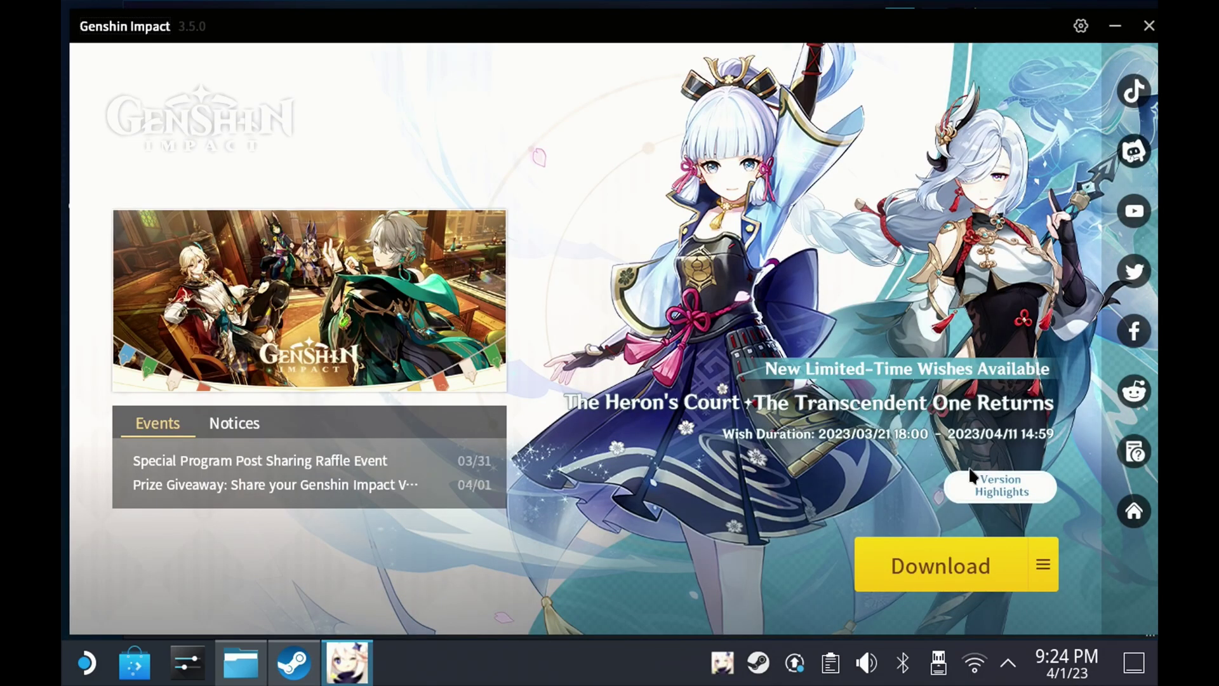
left_click(1045, 569)
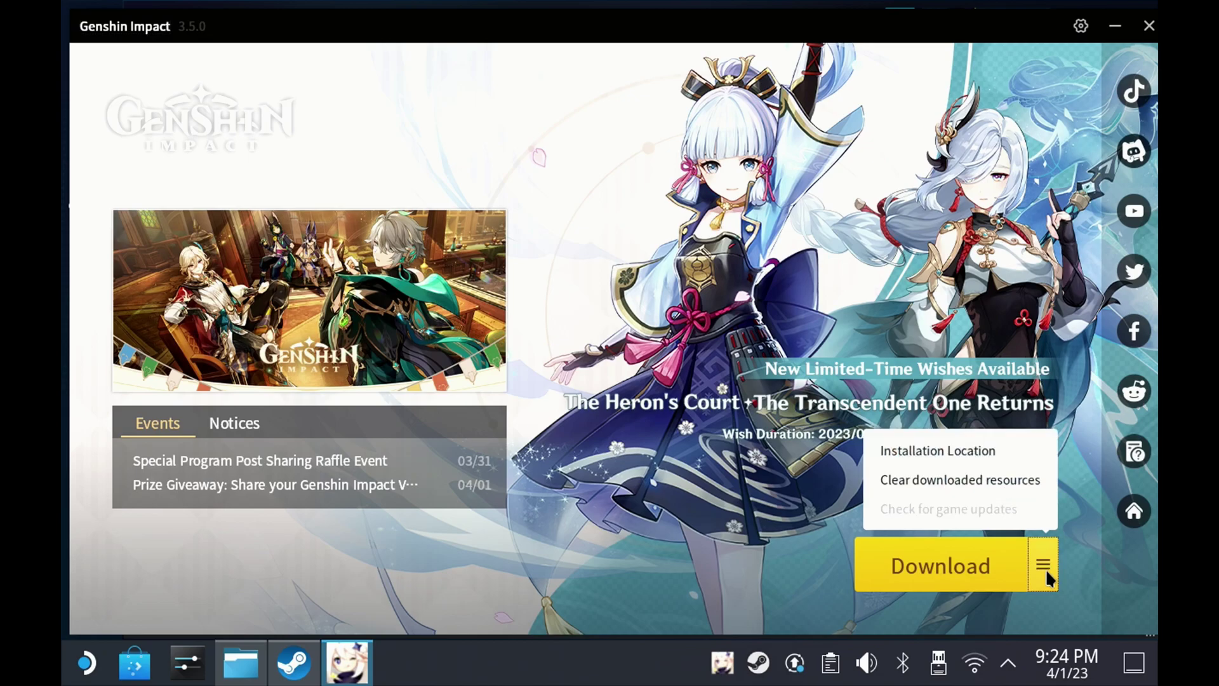
left_click(955, 451)
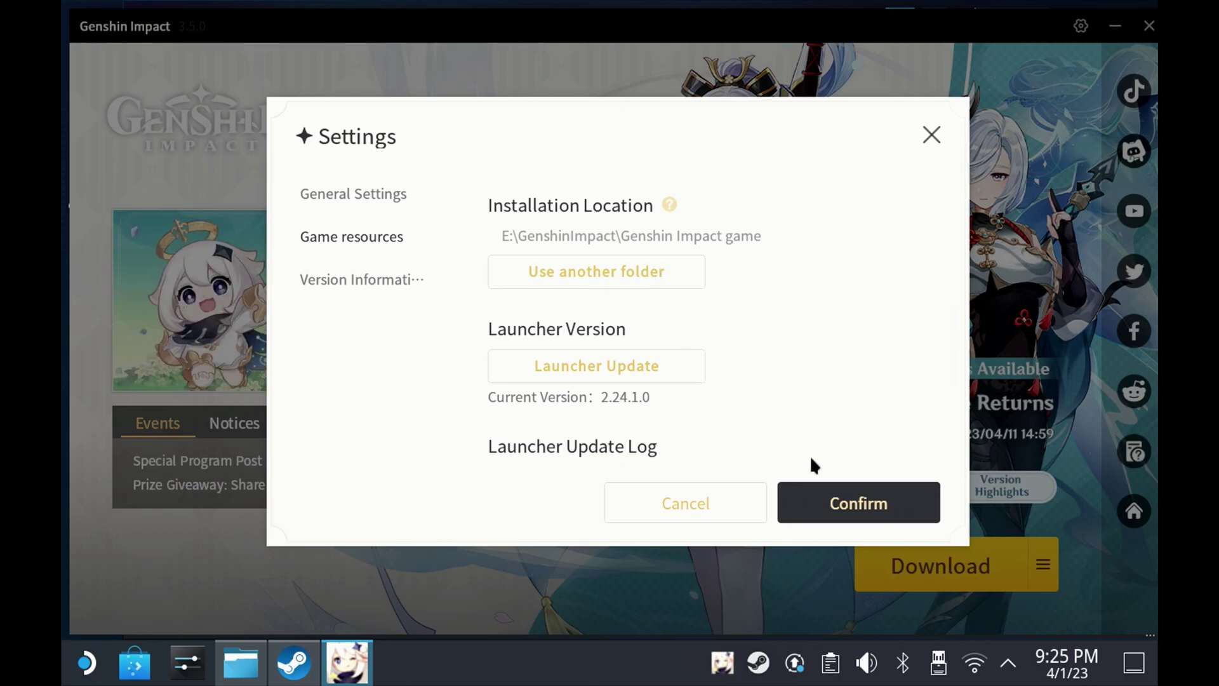
left_click(857, 501)
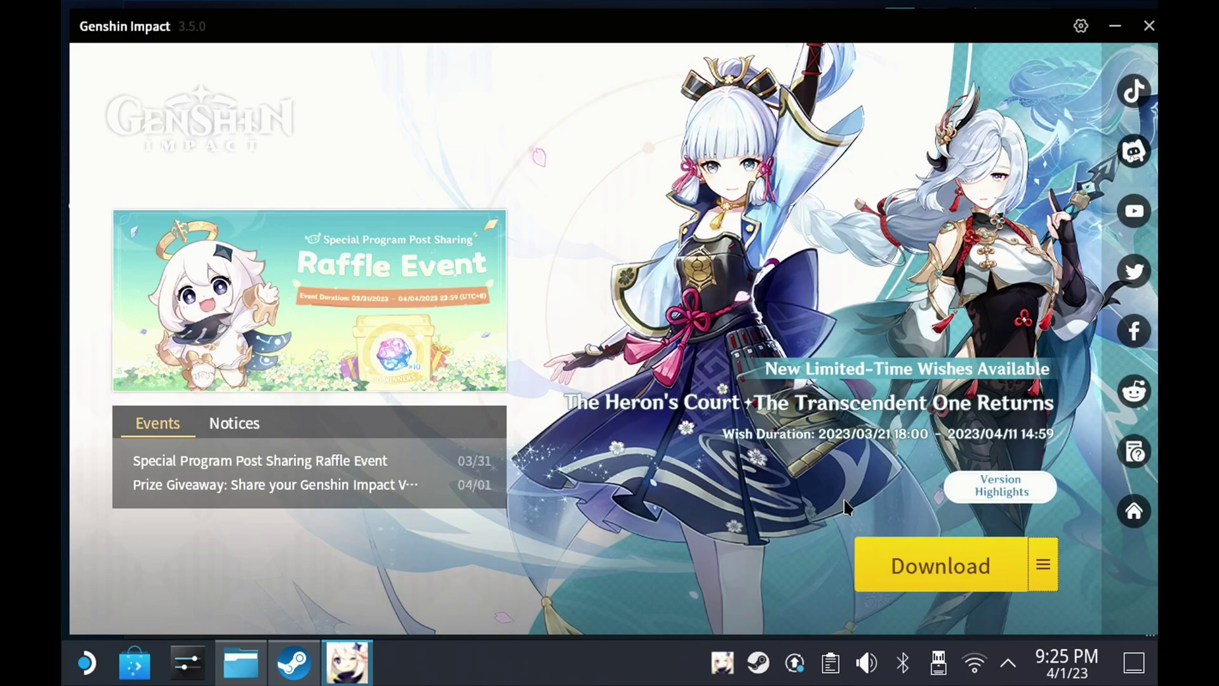
left_click(893, 547)
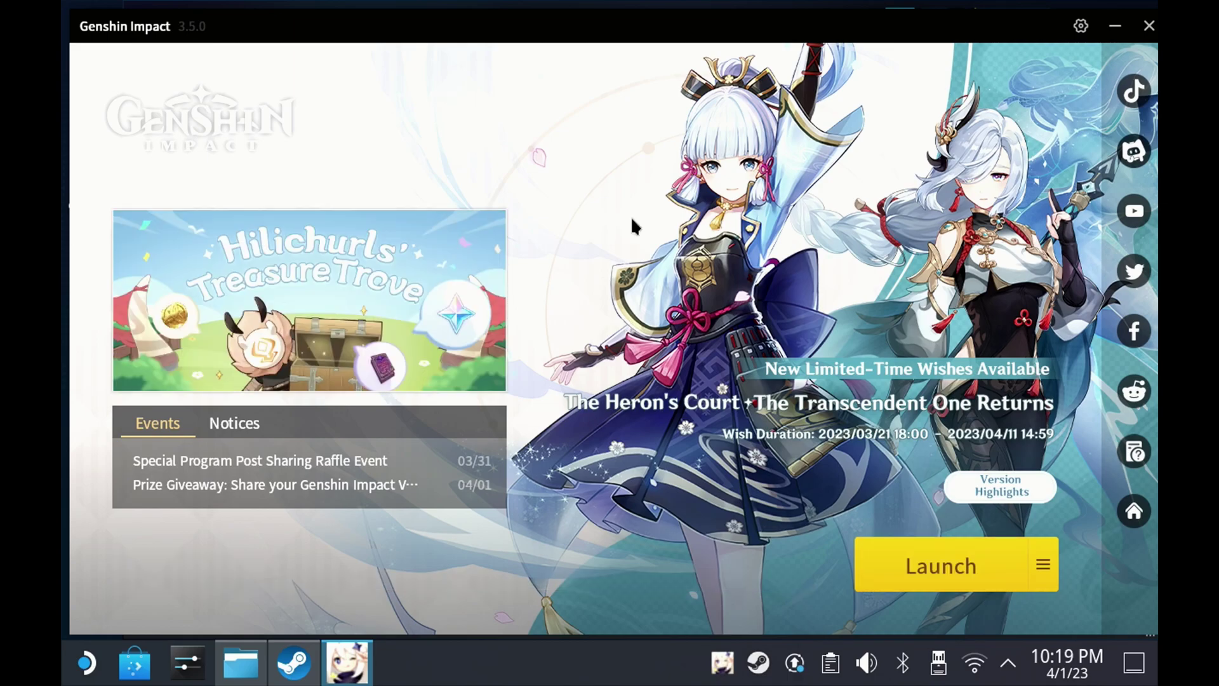
Launch the game from the Genshin Impact launcher once verification finishes
left_click(924, 571)
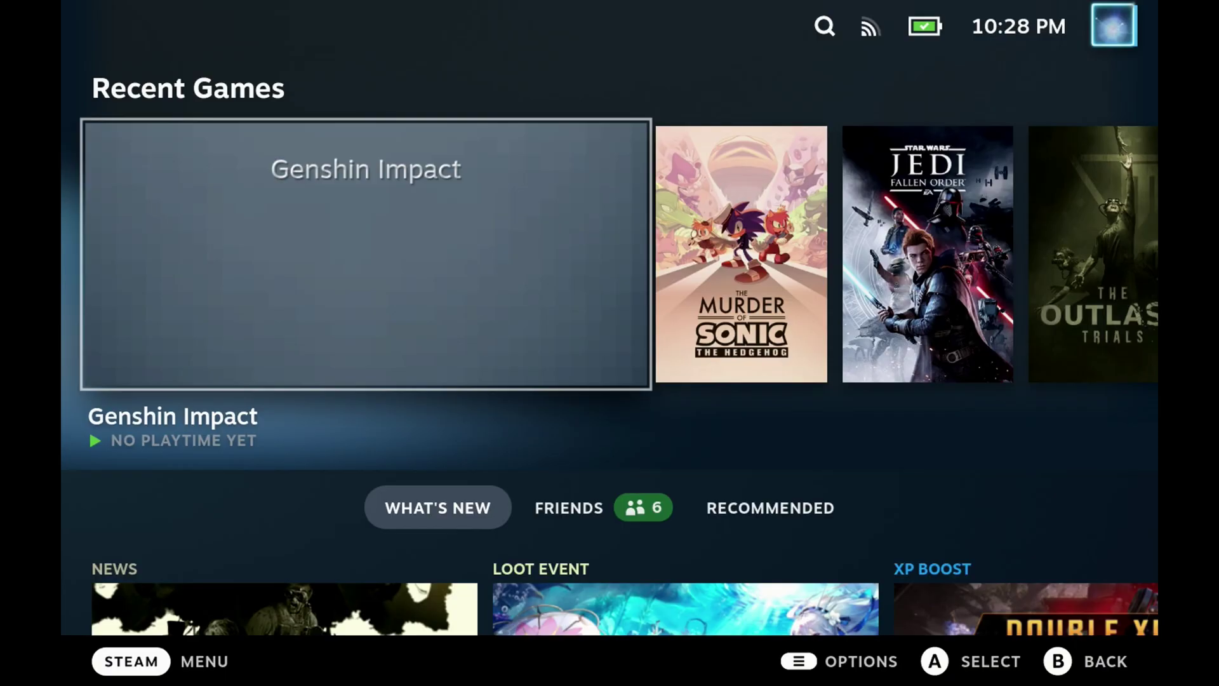
Apply the first community capsule artwork to Genshin Impact and look through the Wide Capsule choices
key("Menu")
key("Up")
key("Up")
key("Up")
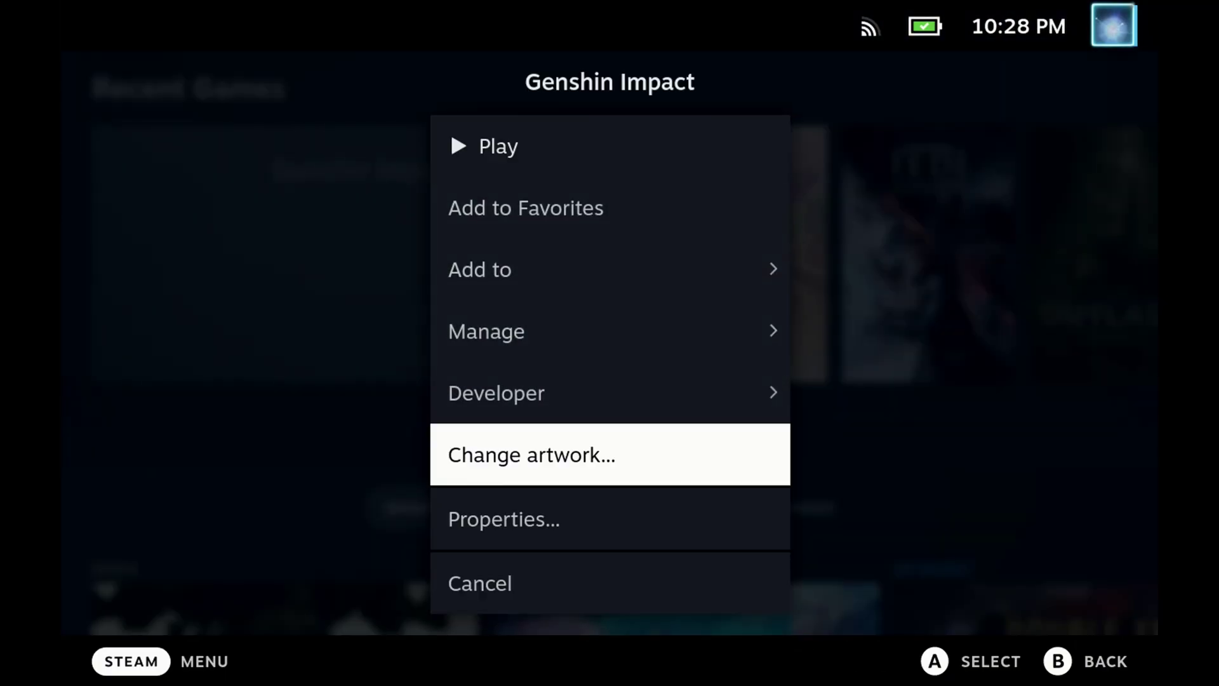
key("Return")
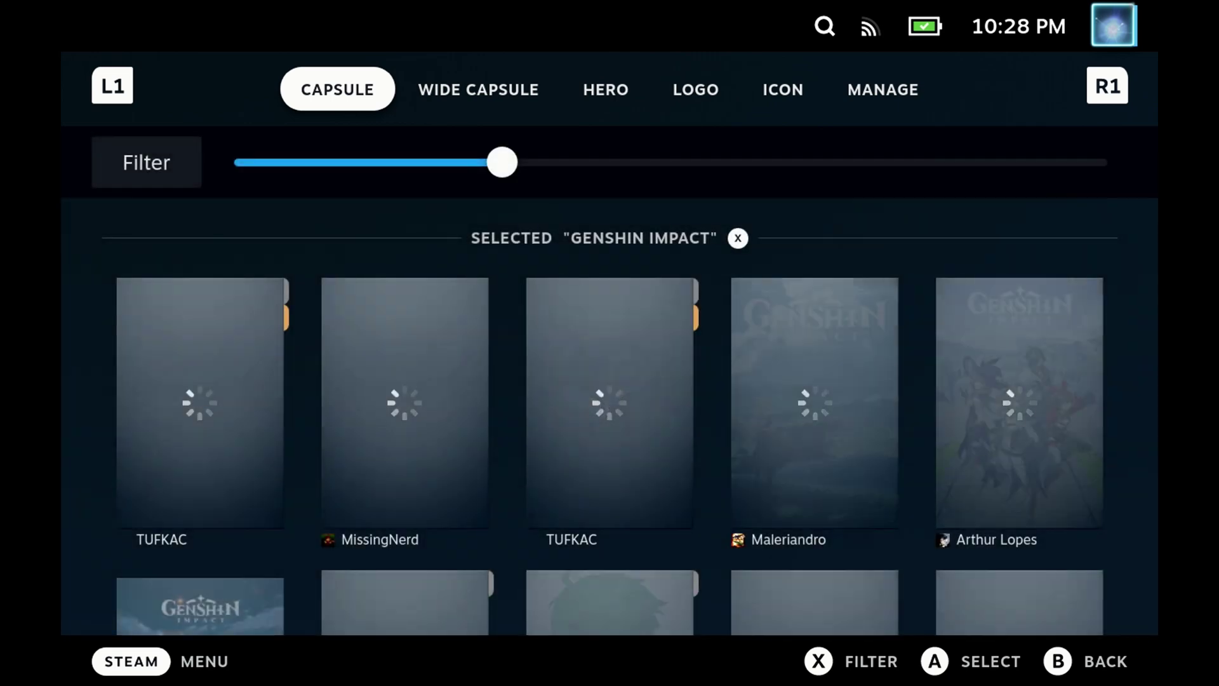
key("Down")
key("Down")
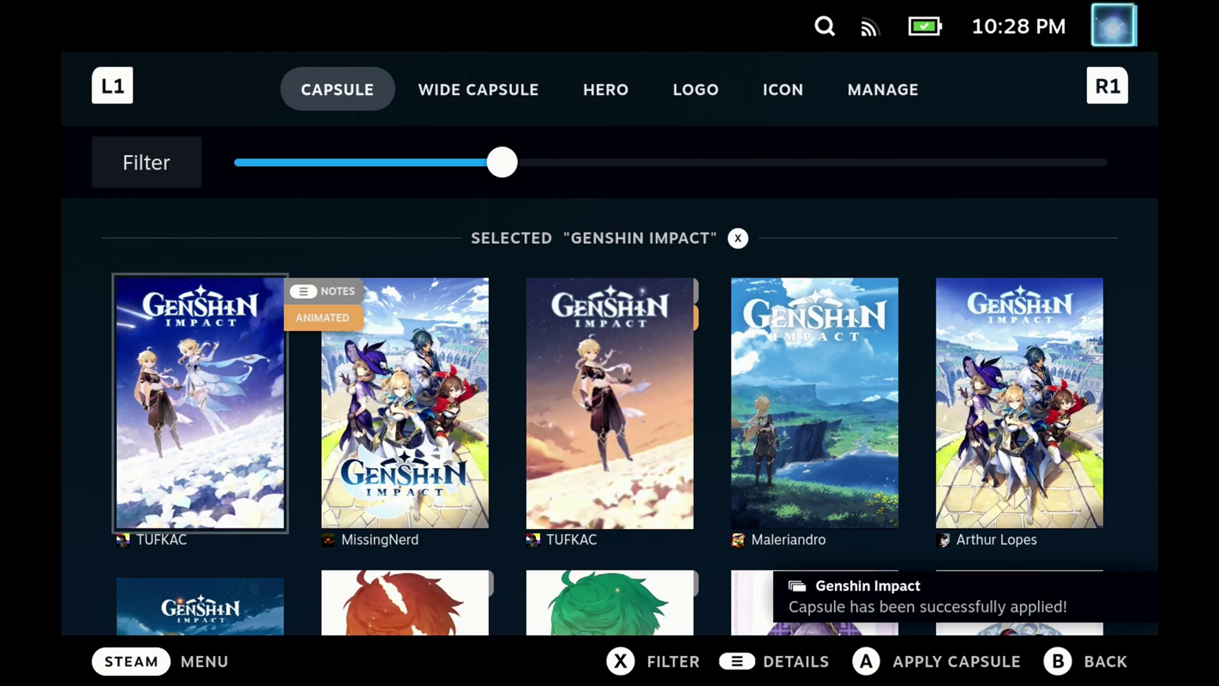
key("ctrl+Tab")
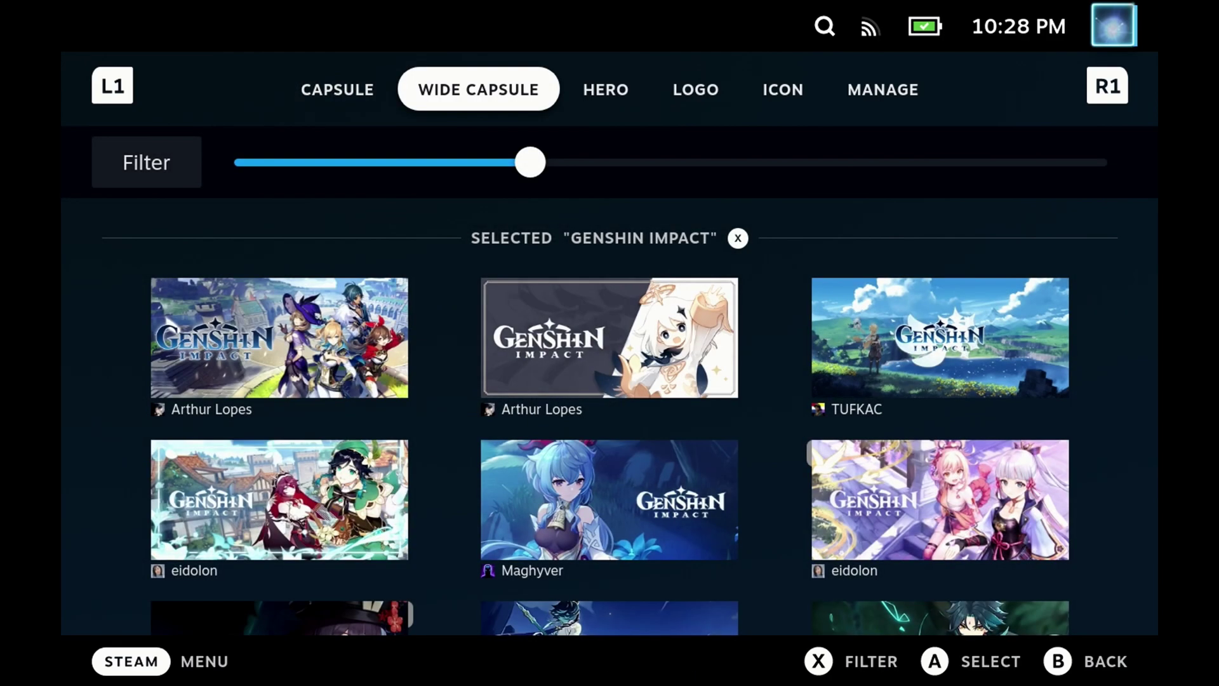
key("ctrl+shift+Tab")
key("ctrl+Tab")
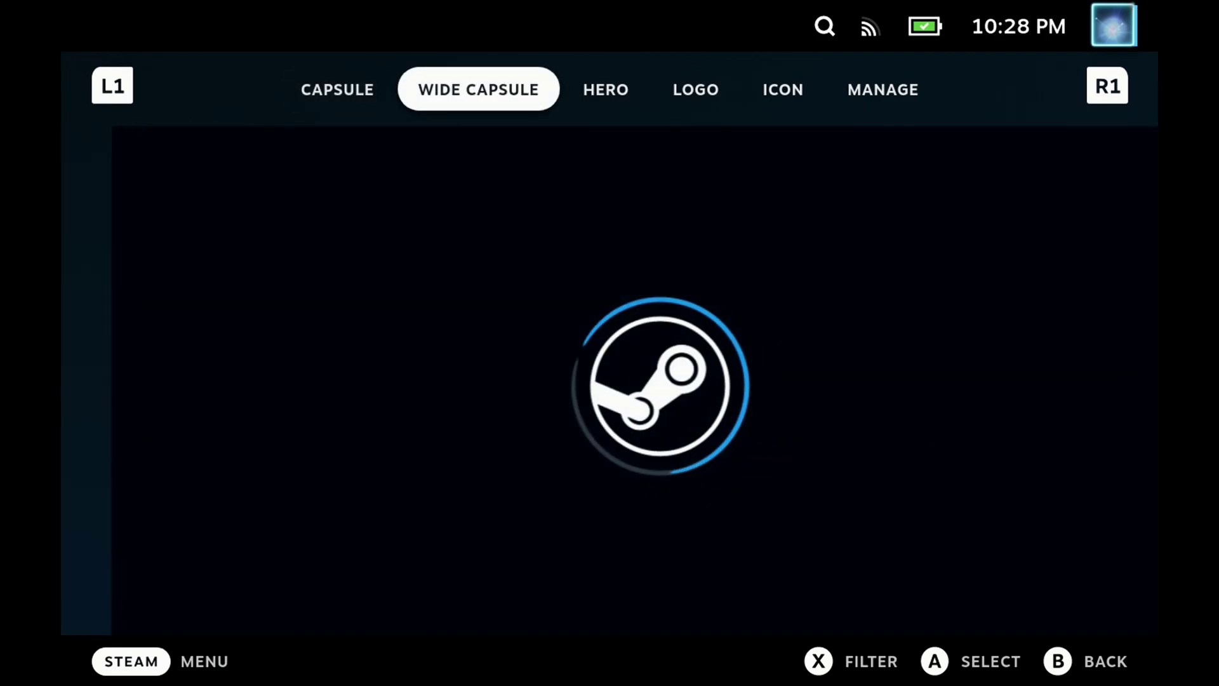
key("Down")
key("Down")
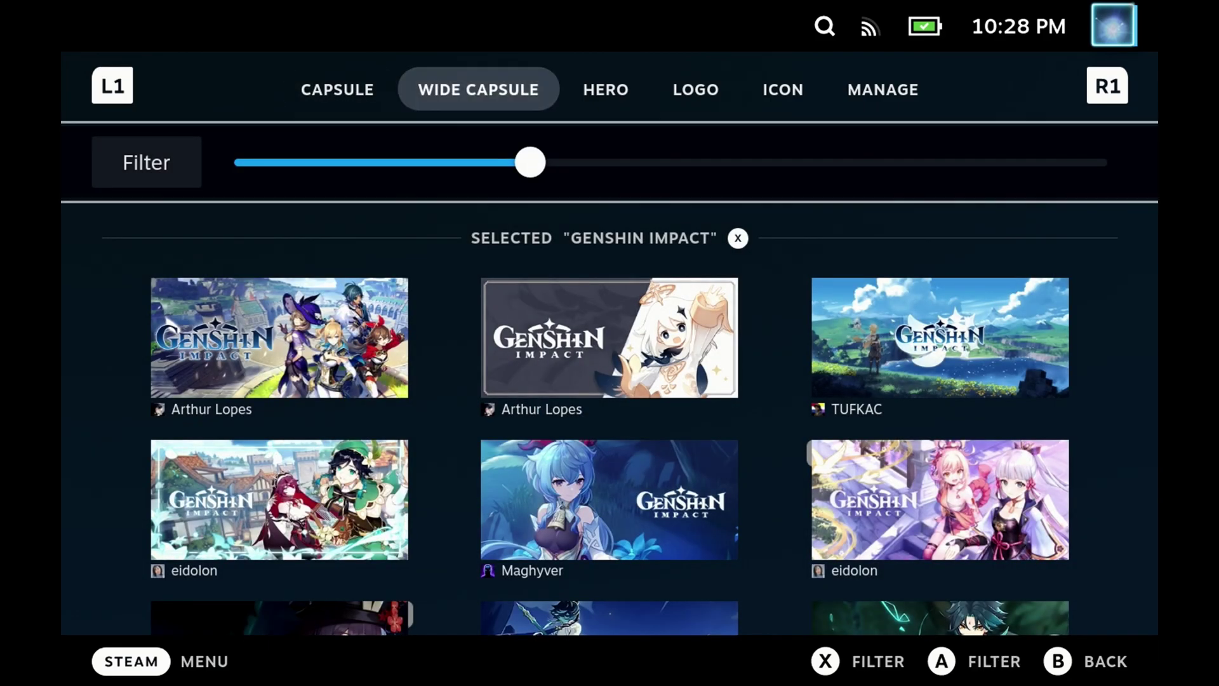
key("Escape")
Review Genshin Impact's compatibility and shortcut properties, then start the game from Steam
key("Return")
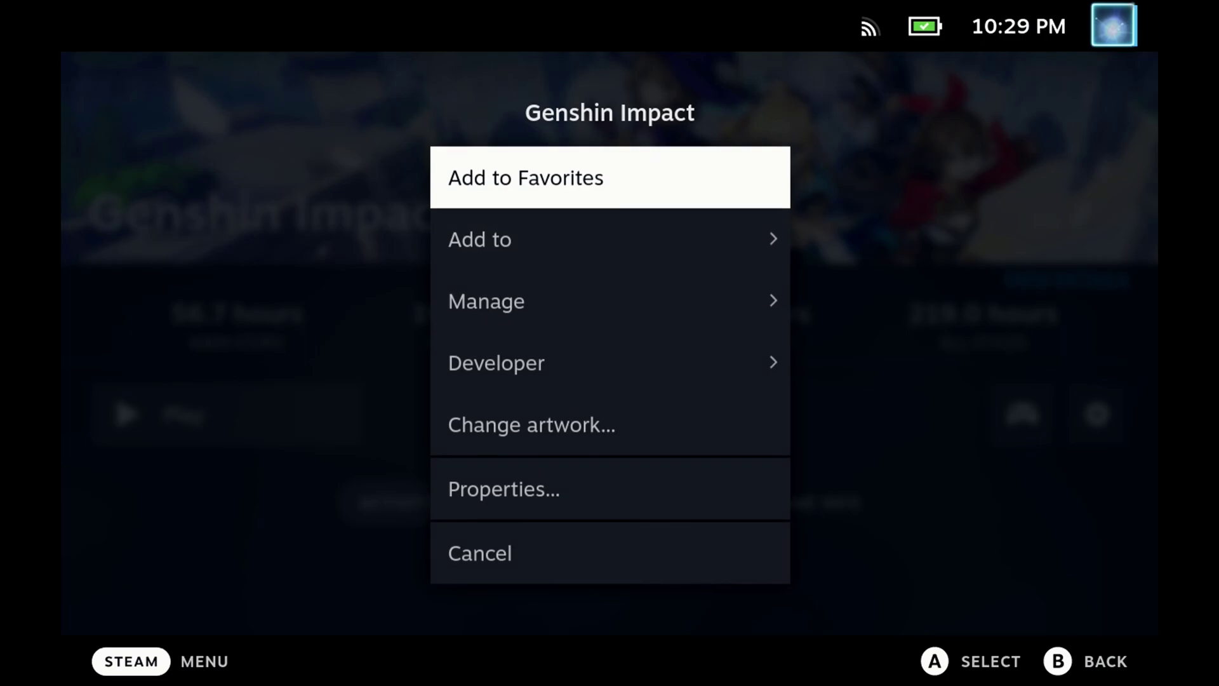
key("Down")
key("Down")
key("Down")
key("Down")
key("Down")
key("Return")
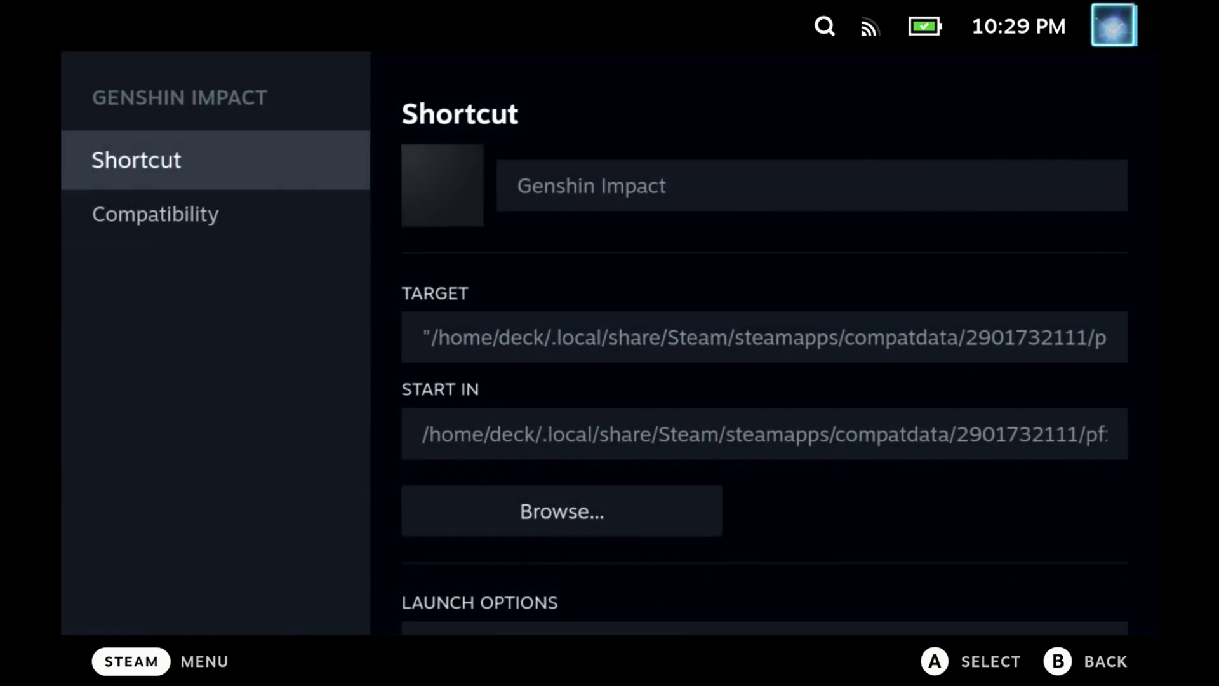
key("Down")
key("Up")
key("Escape")
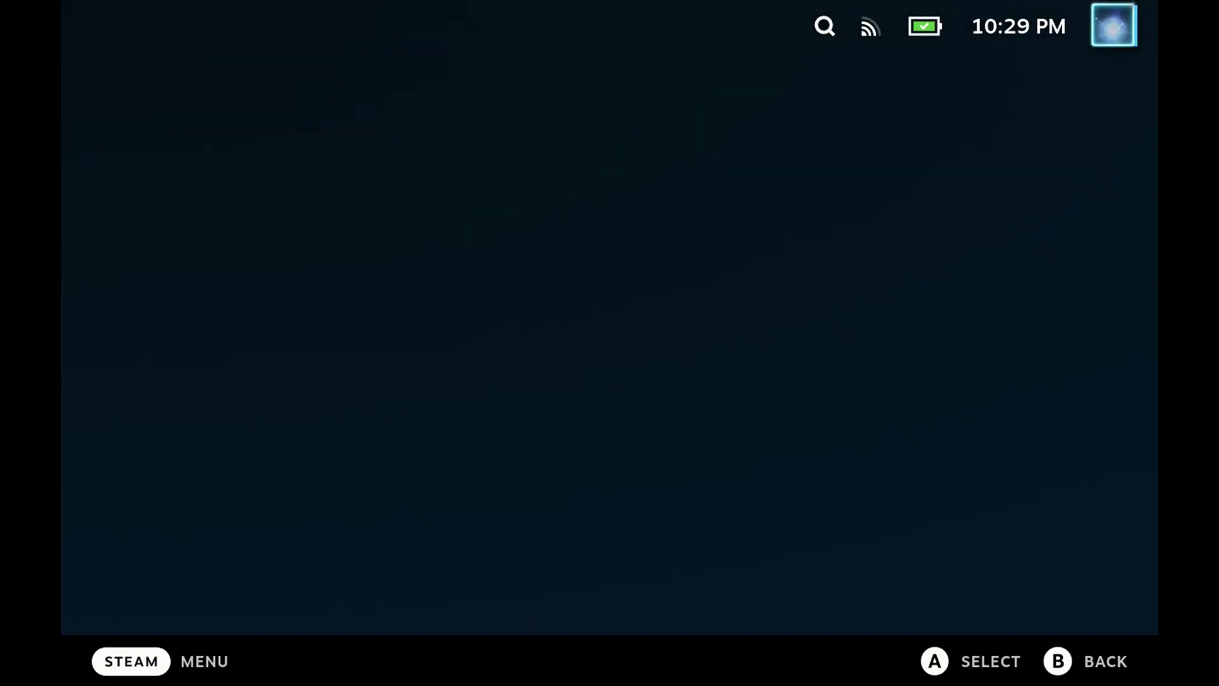
key("Return")
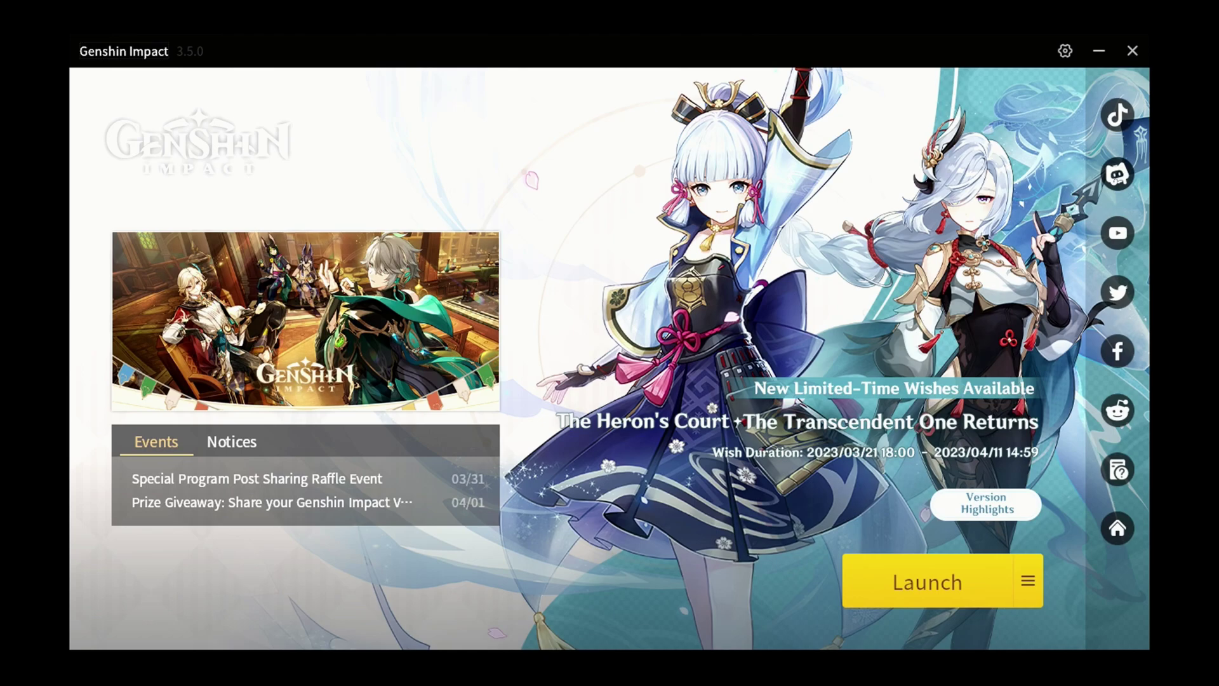
Confirm the controller layout is Gamepad With Joystick Trackpad in the Steam quick menu, then return to the launcher
key("super")
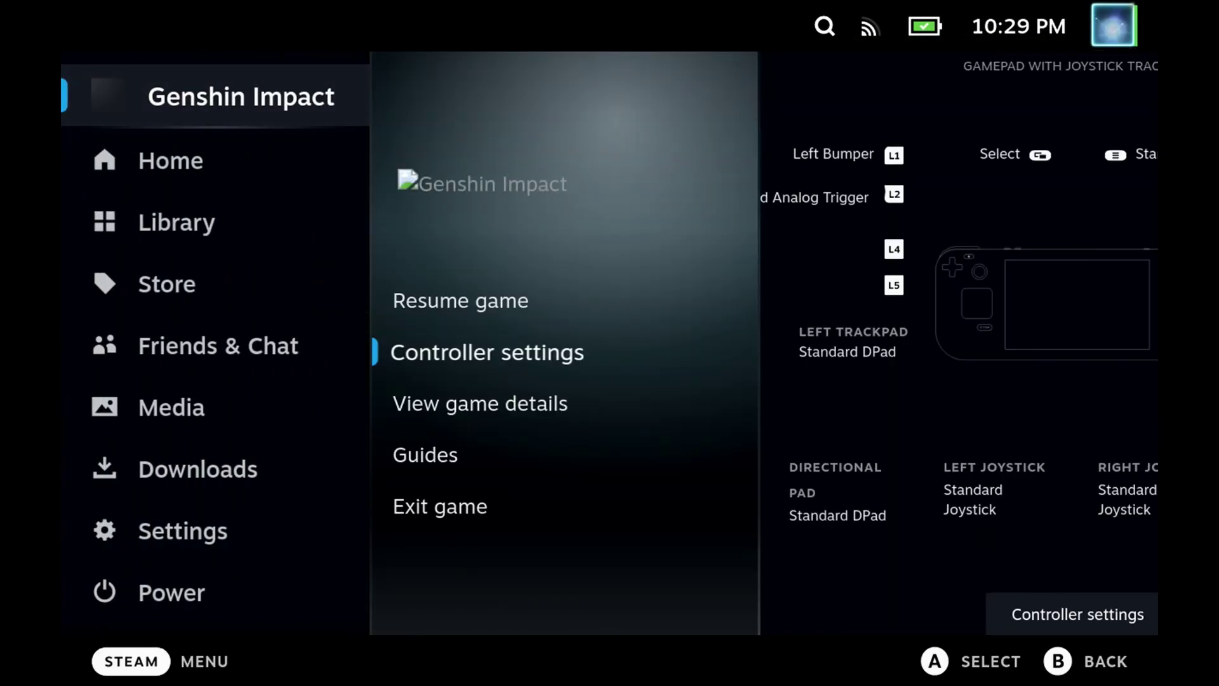
key("Right")
key("Return")
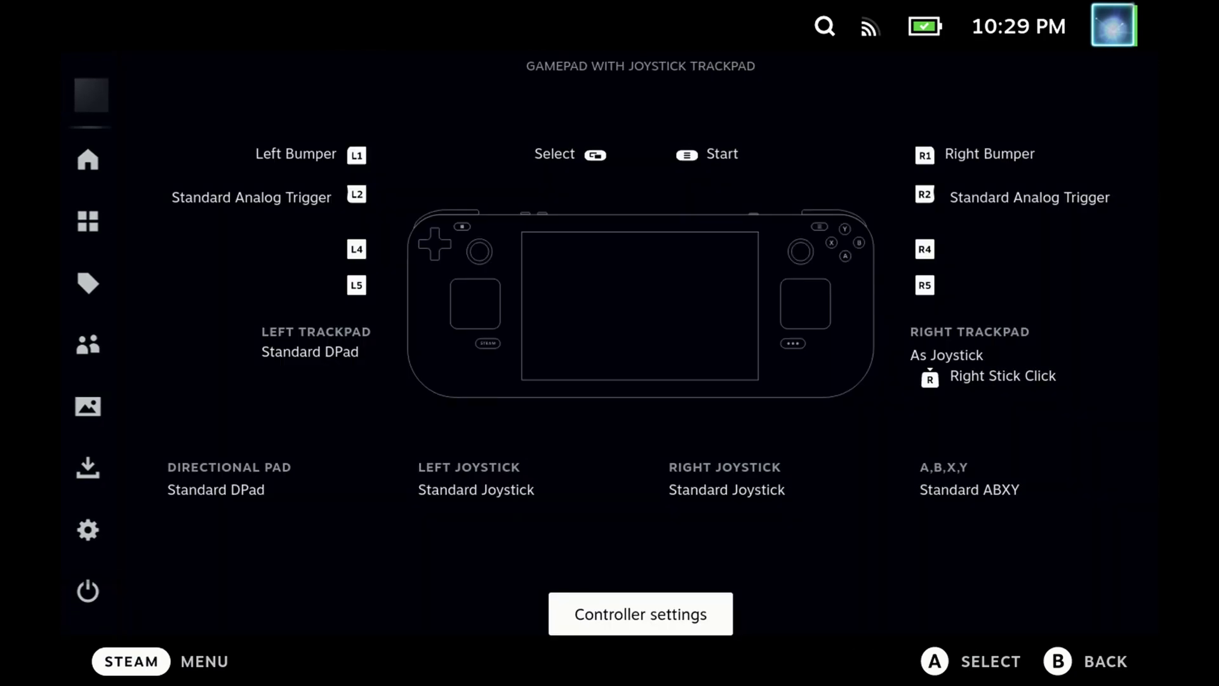
key("Return")
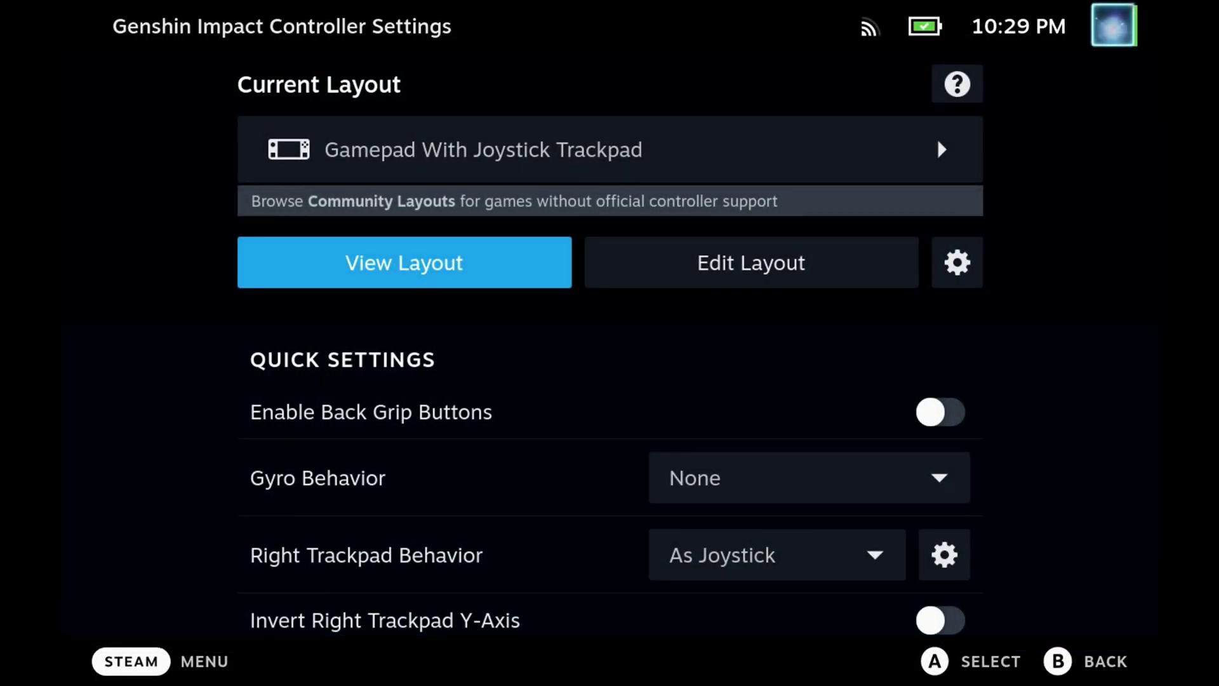
key("super")
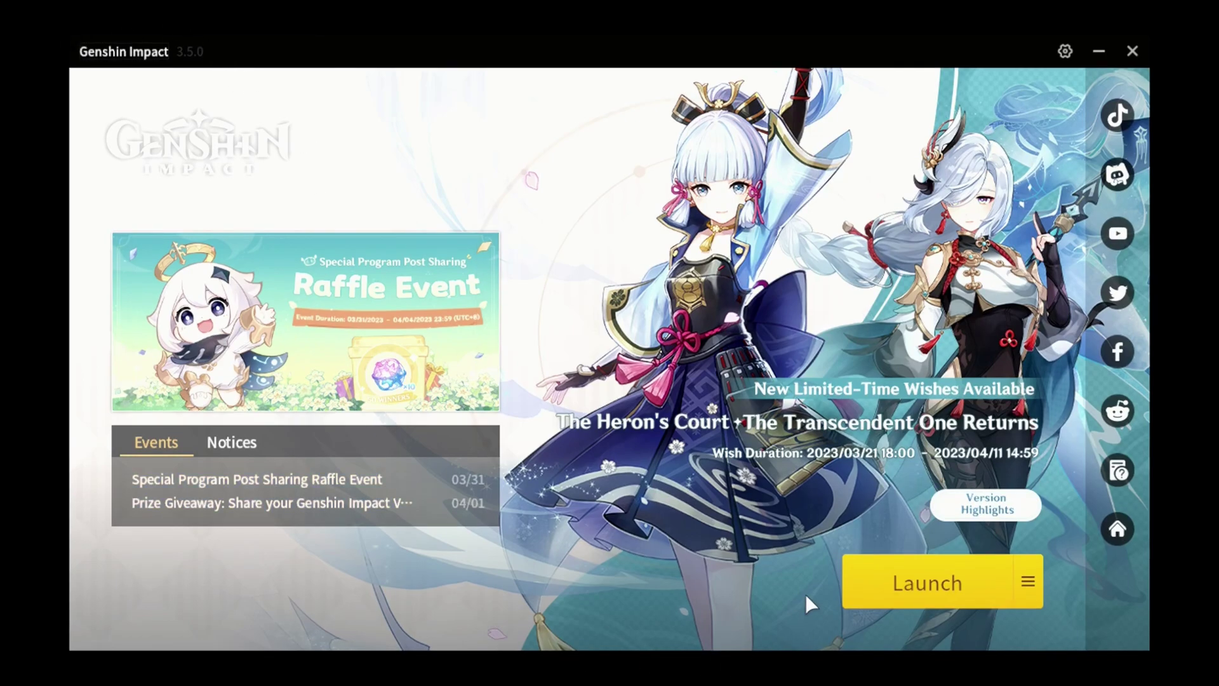
Launch the game and log in with the account's username and password
left_click(897, 586)
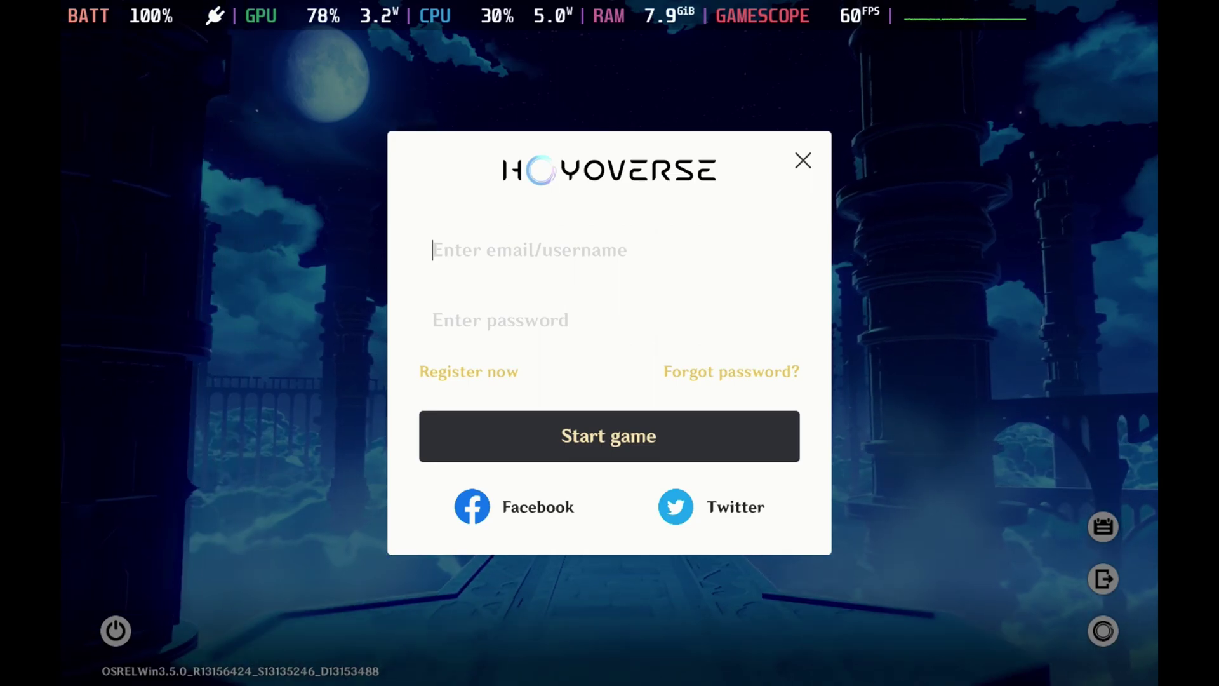
type("Marchief")
key("Tab")
type("********")
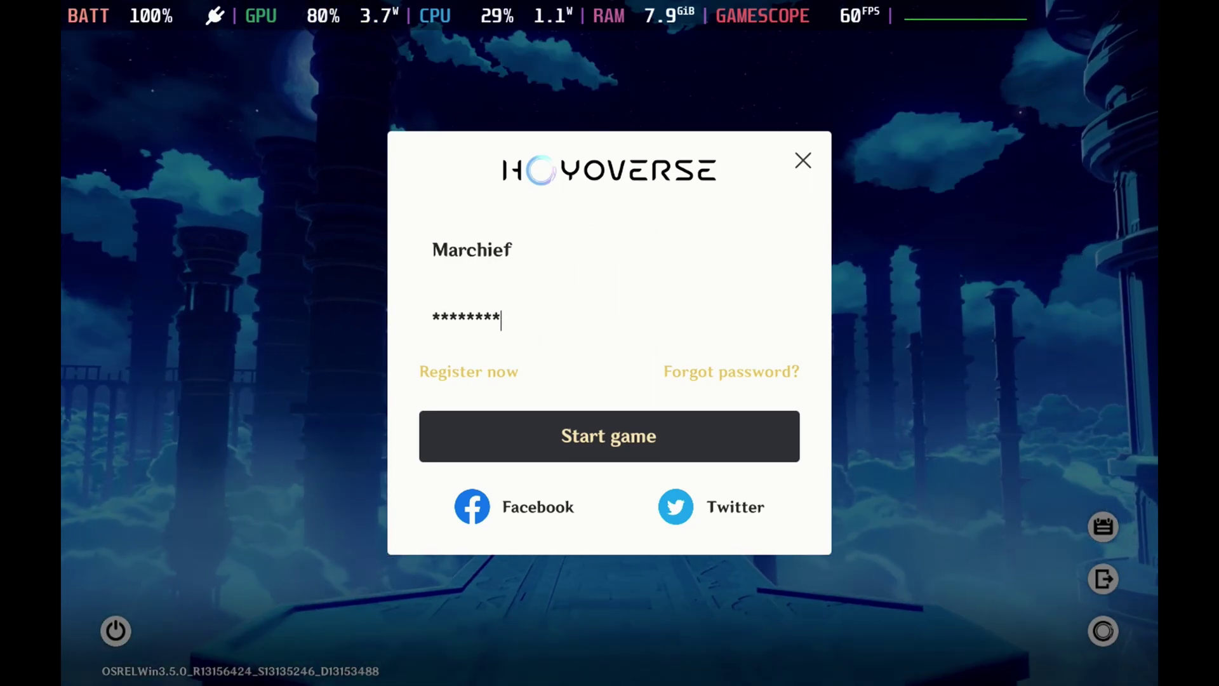
key("Return")
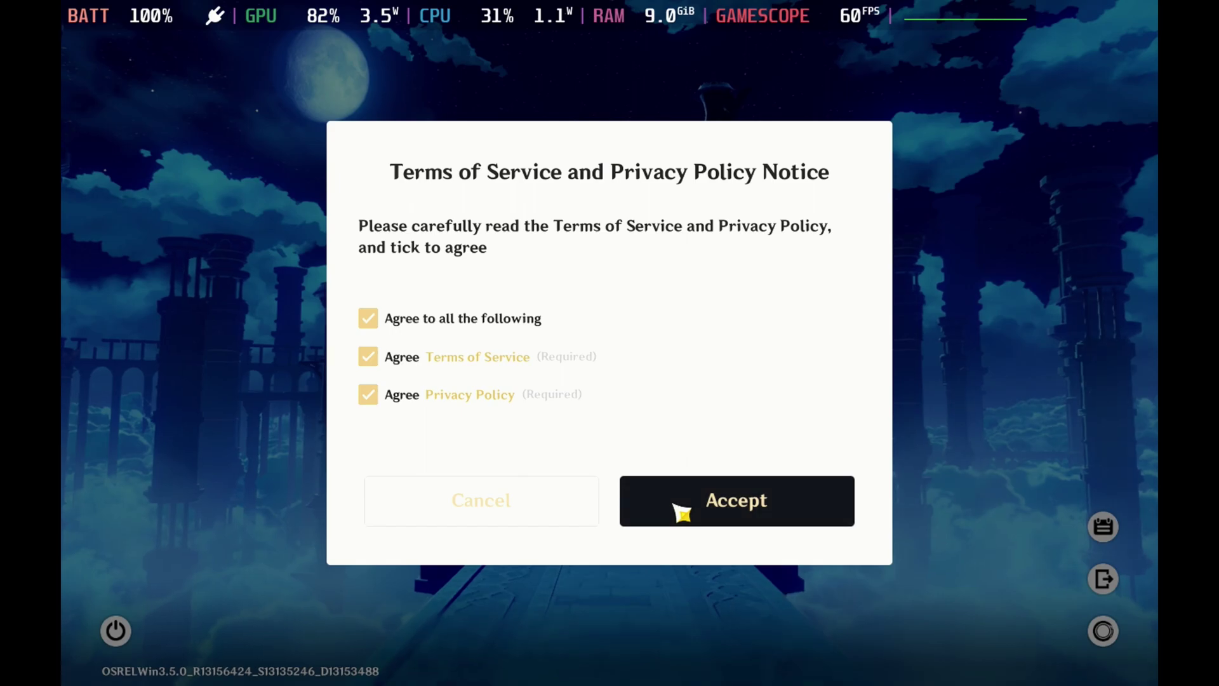
Pass the captcha, accept the terms, choose the Europe server and enter the game world
left_click(673, 502)
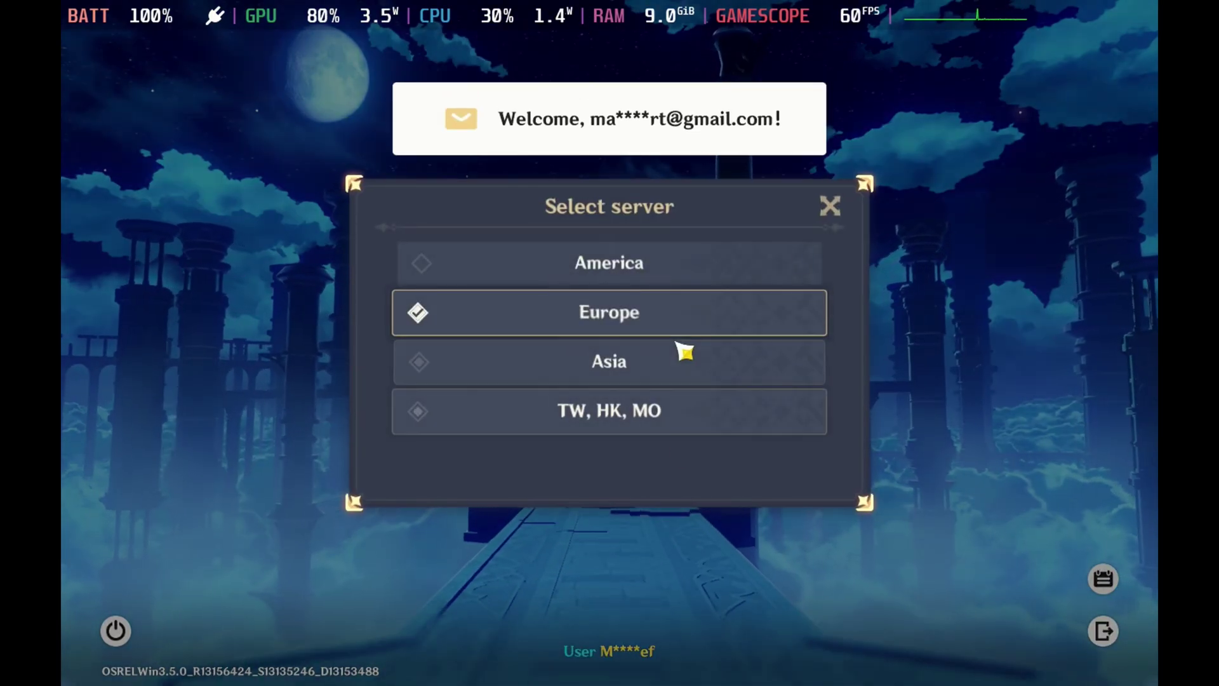
left_click(683, 332)
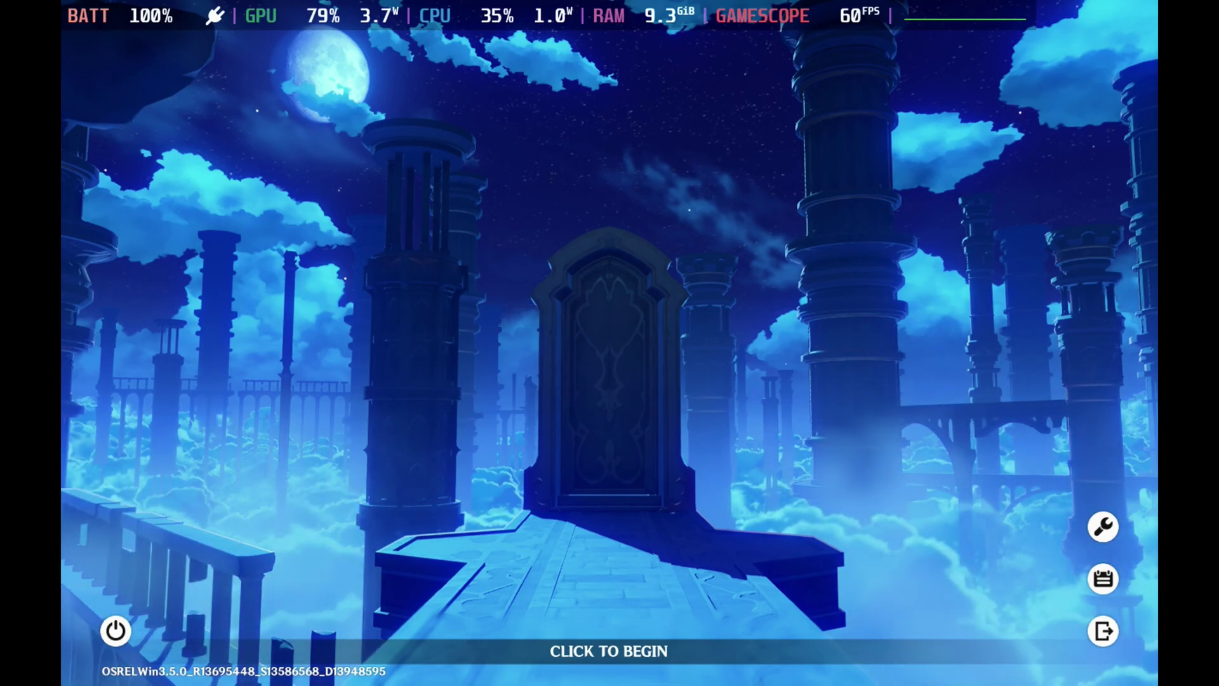
left_click(743, 525)
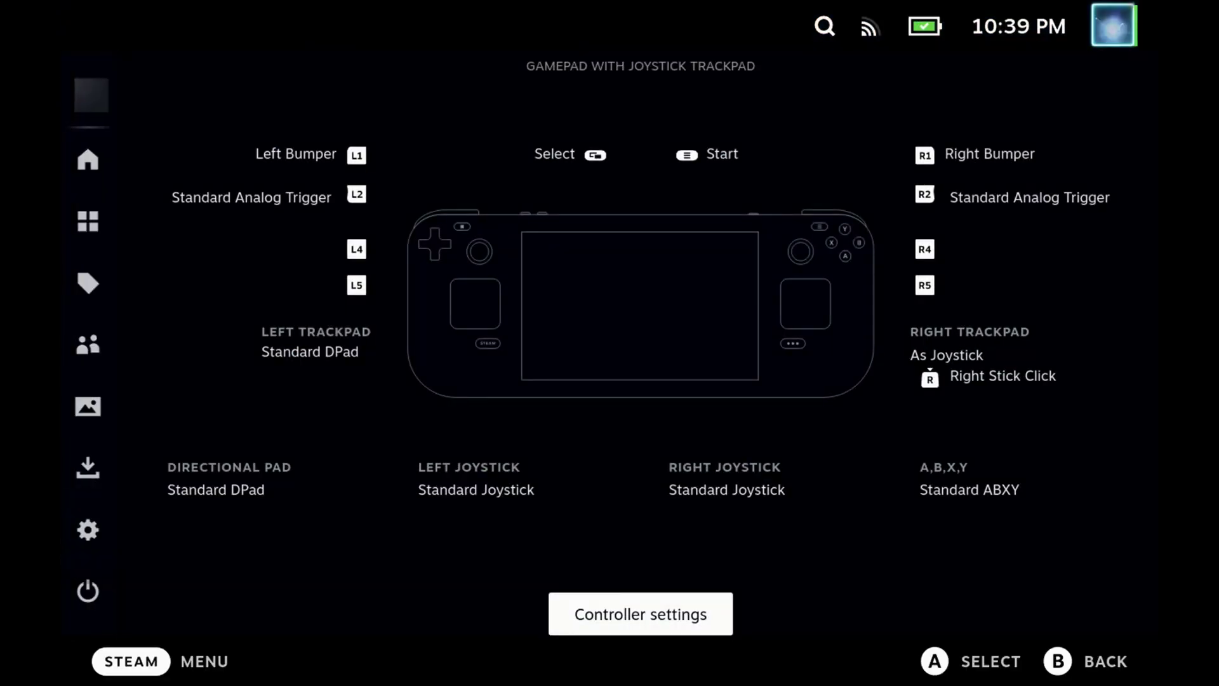
Review Steam's controller layout choices, then open the in-game Settings from the Paimon menu
key("Escape")
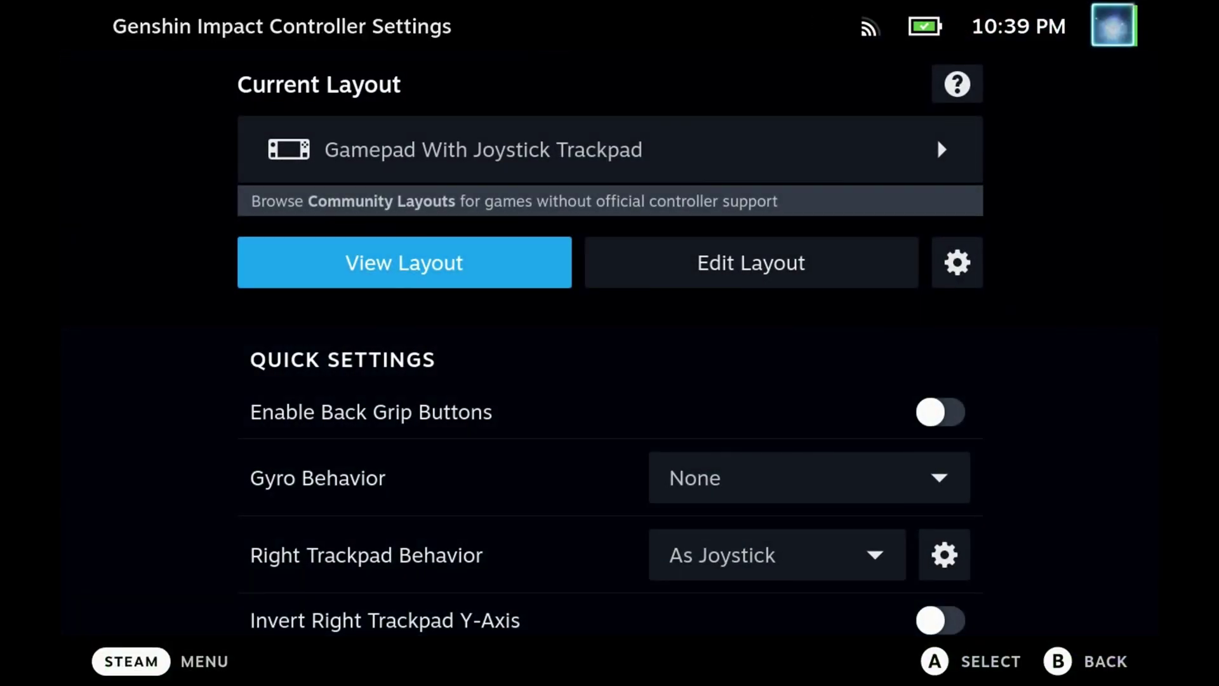
left_click(937, 139)
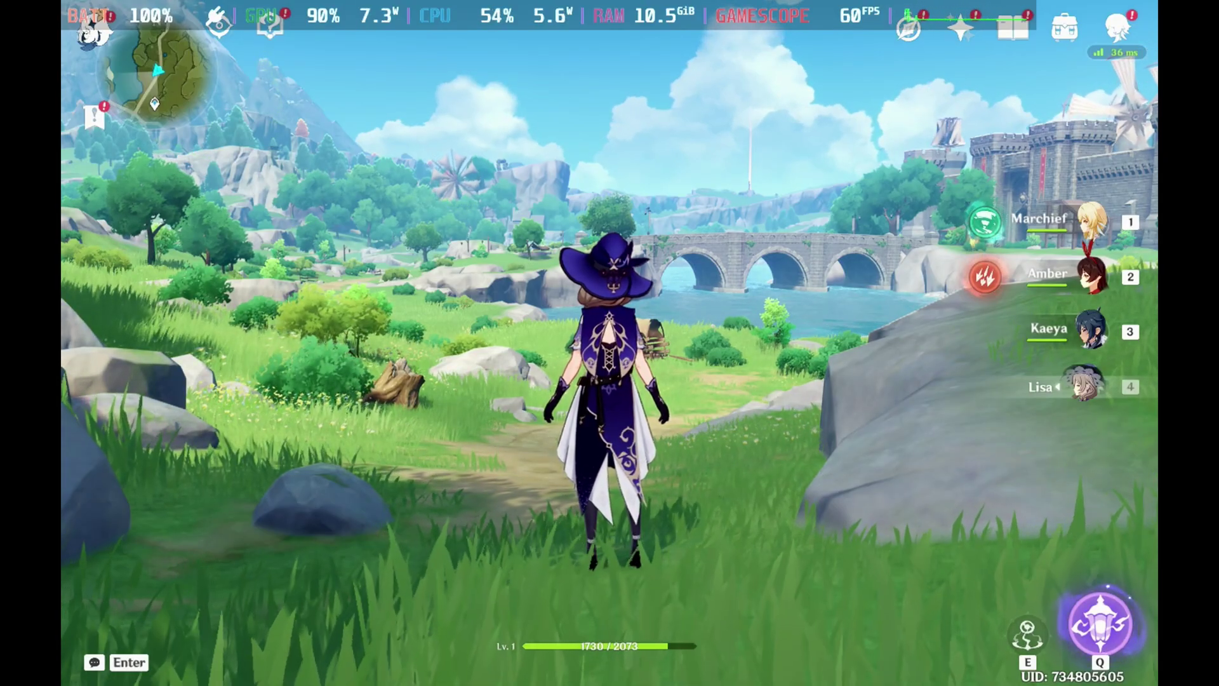
key("d")
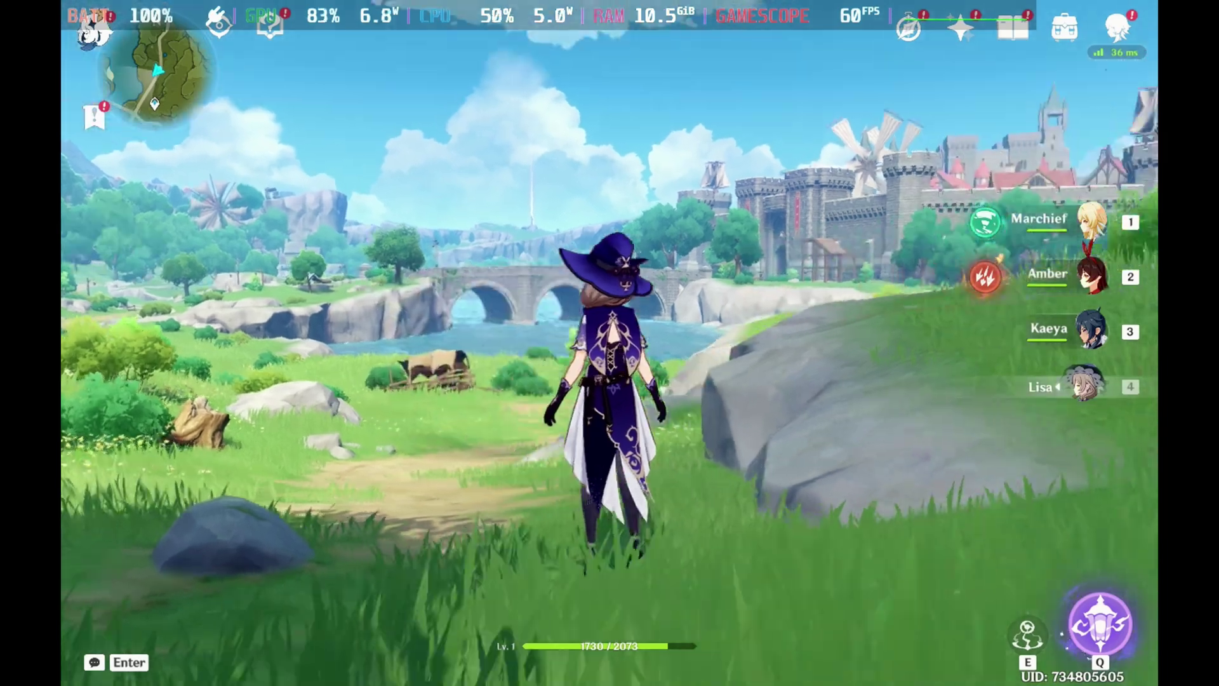
key("Escape")
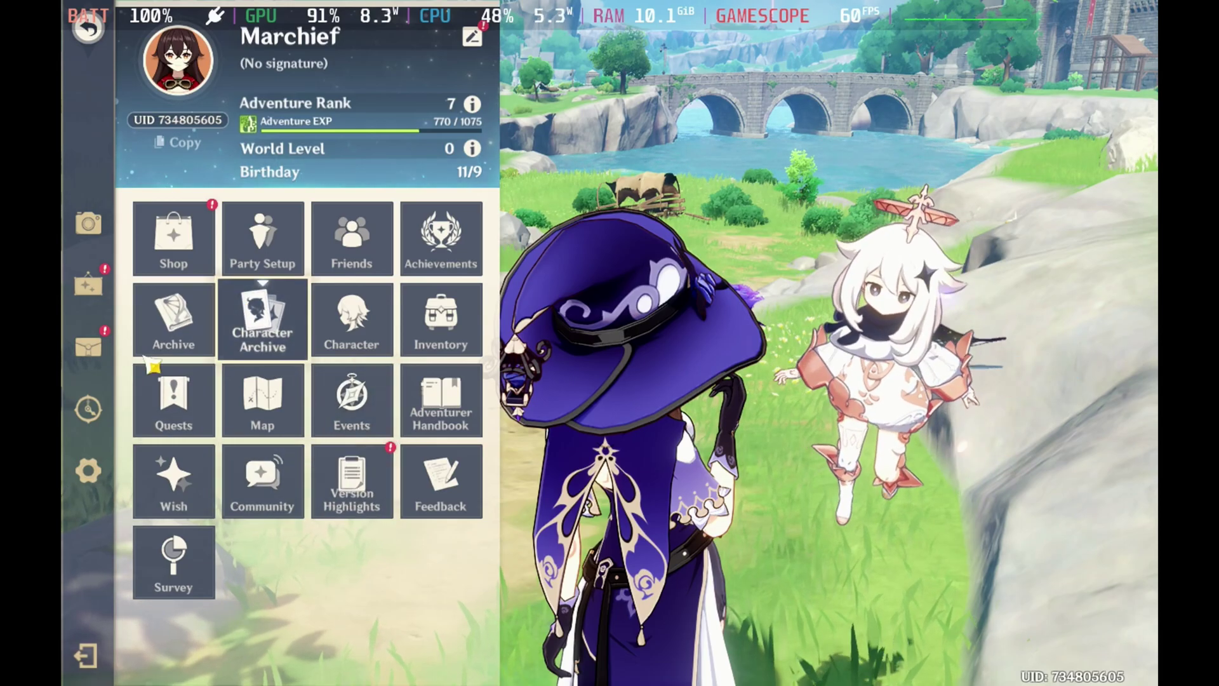
left_click(88, 468)
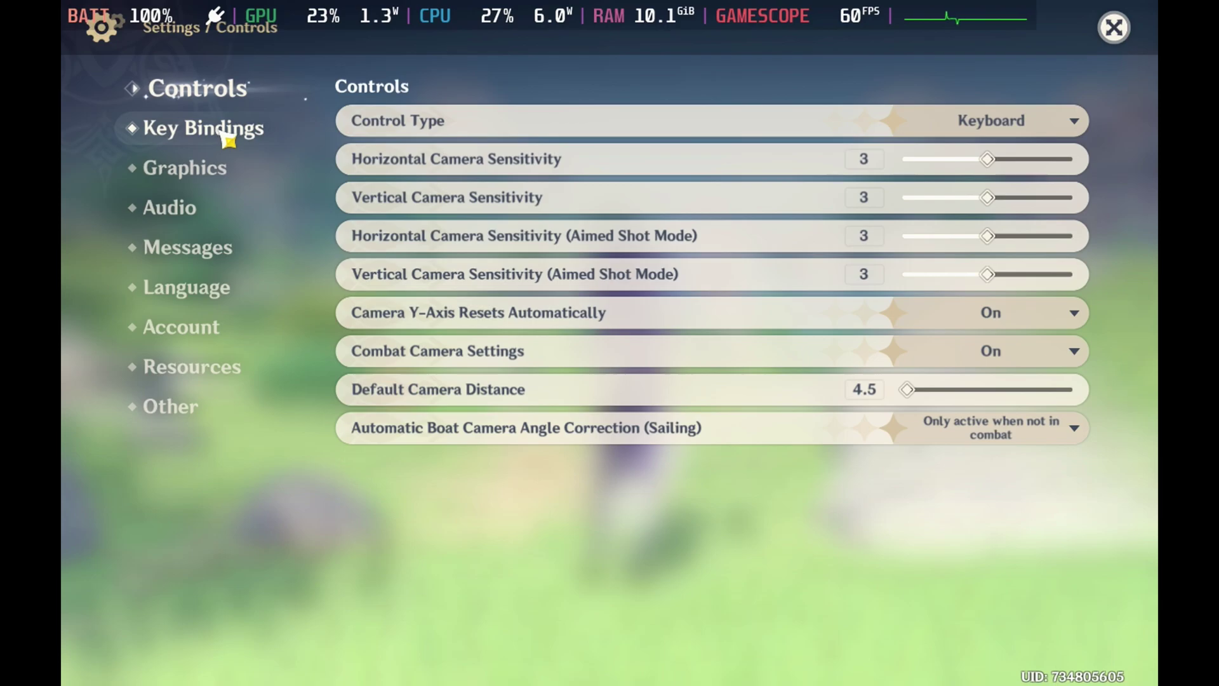
Switch Genshin Impact's Control Type to Controller, then exit settings and run forward along the path
left_click(230, 142)
left_click(211, 81)
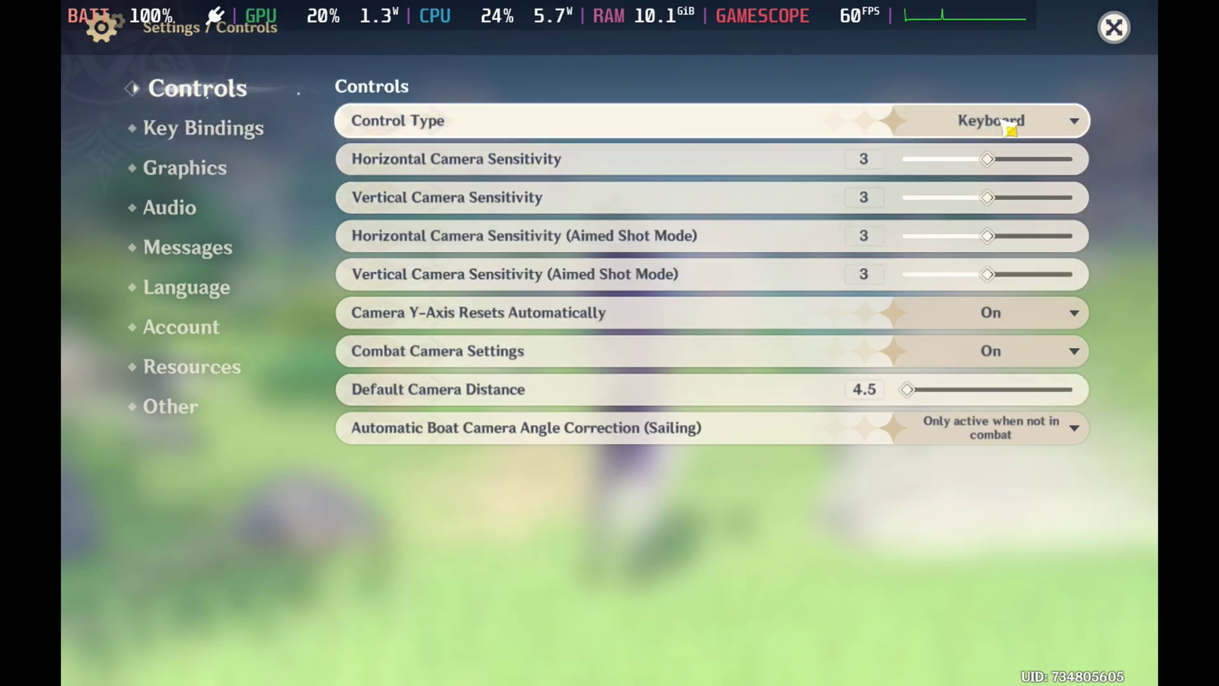
left_click(1009, 125)
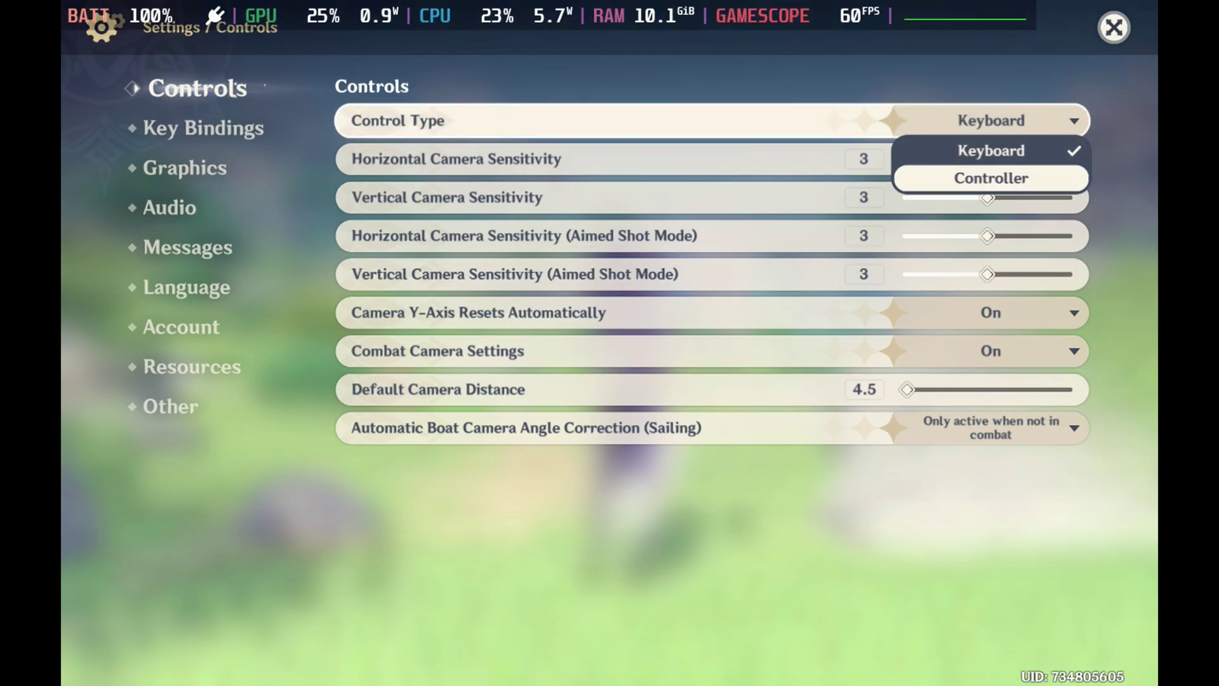
left_click(991, 178)
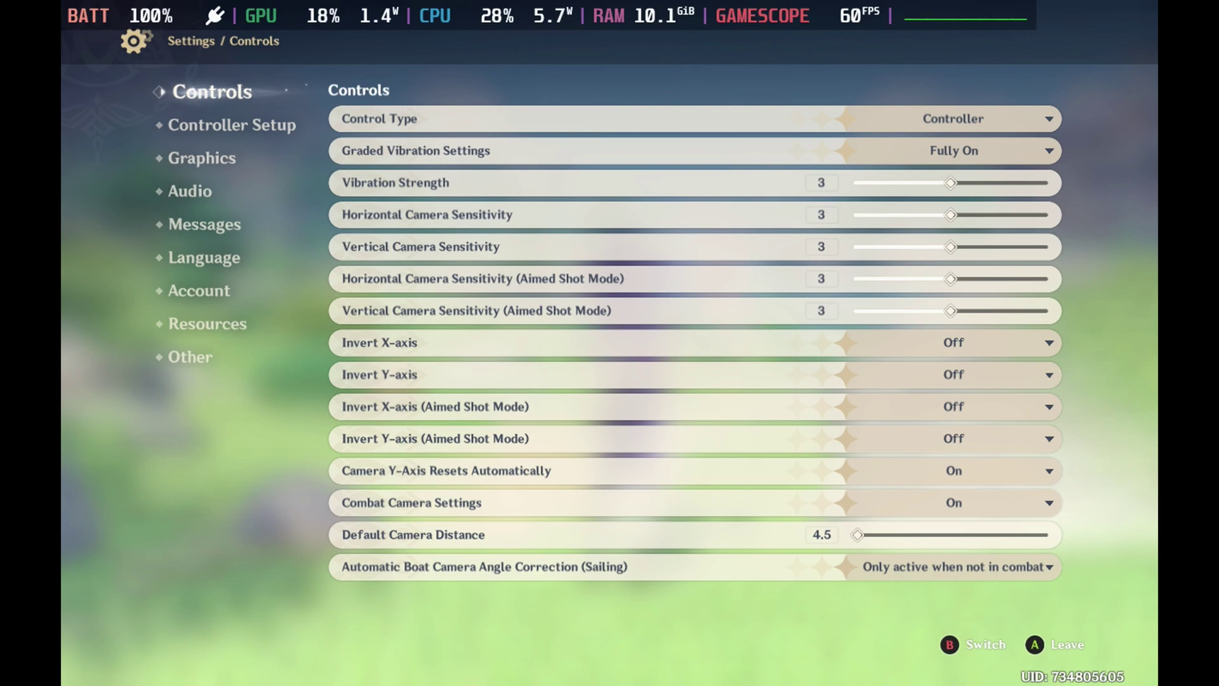
key("Escape")
key("w")
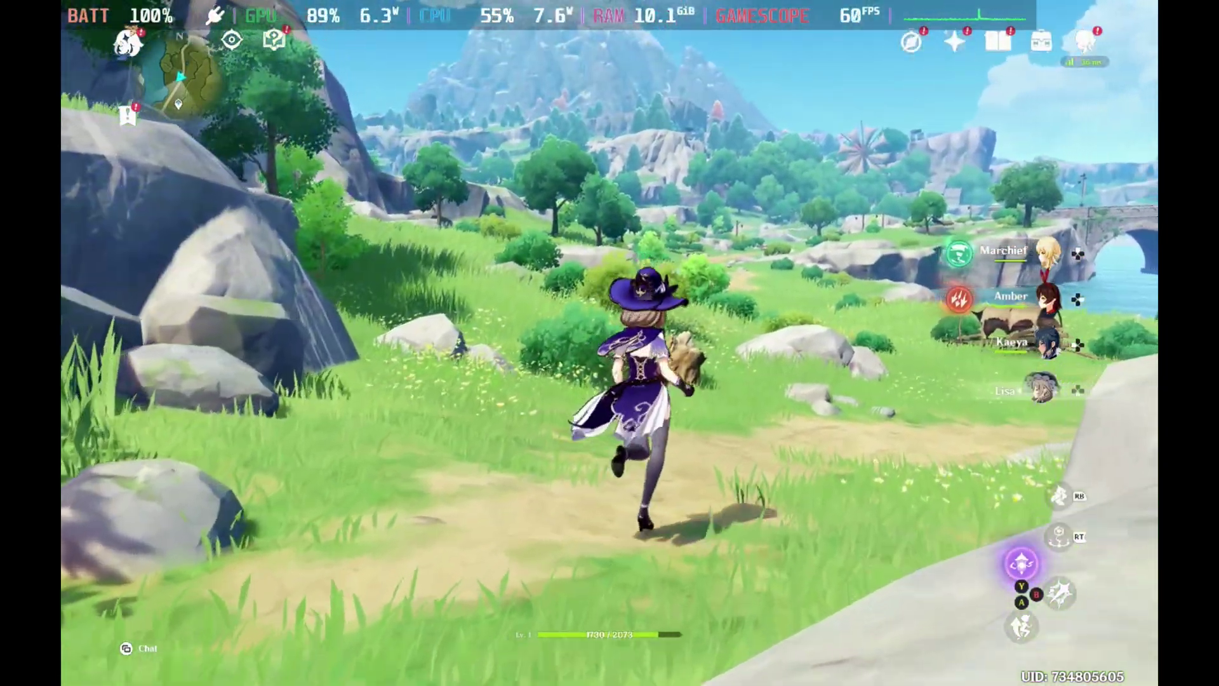